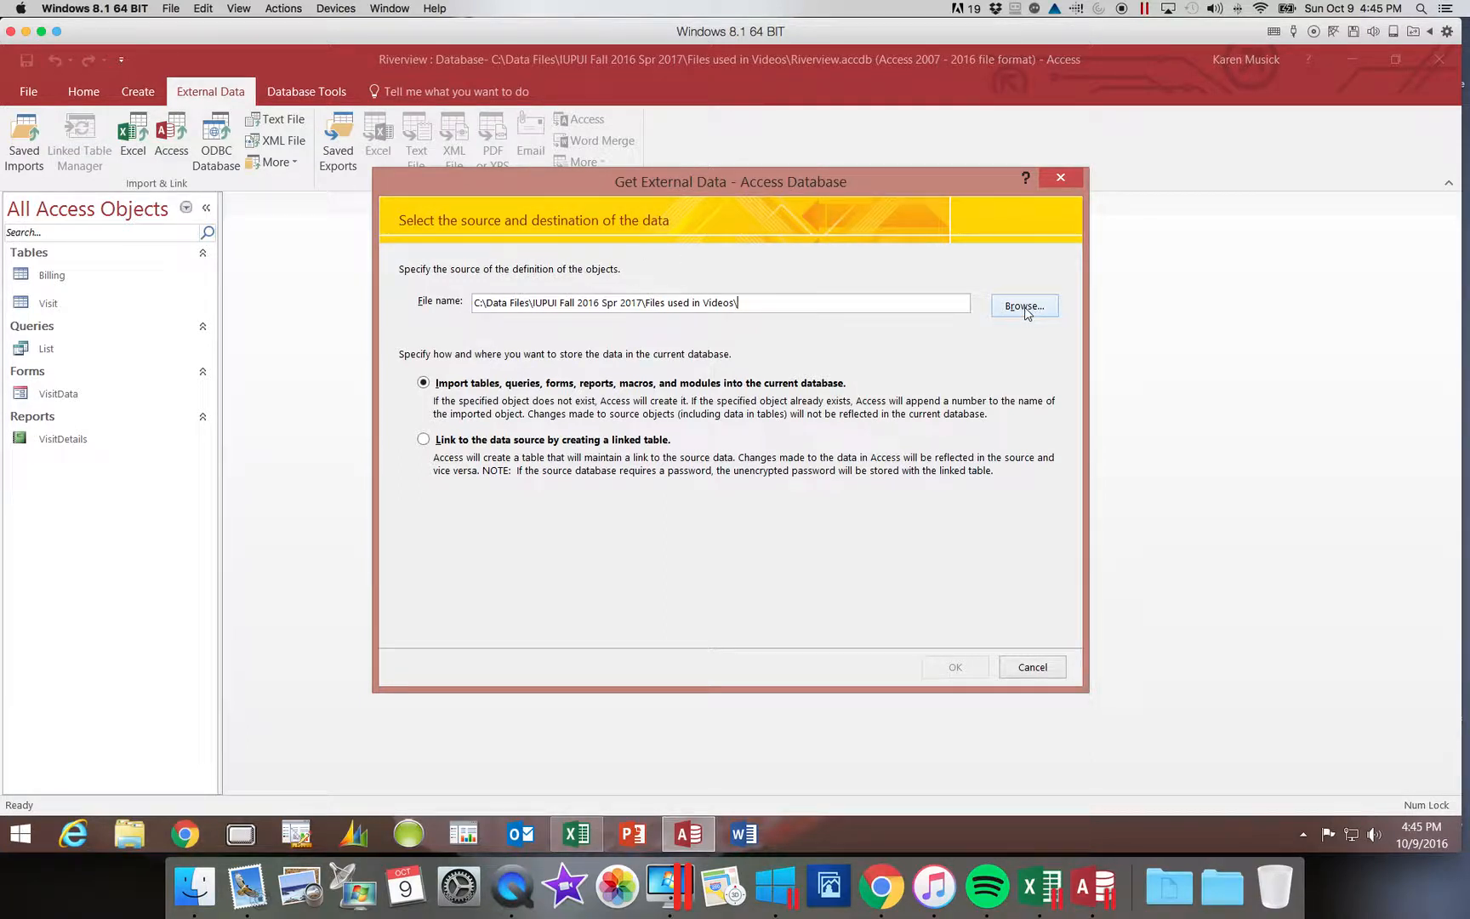
Choose Kelly.accdb as the source and import its objects into the current database rather than linking to them.
click(1026, 312)
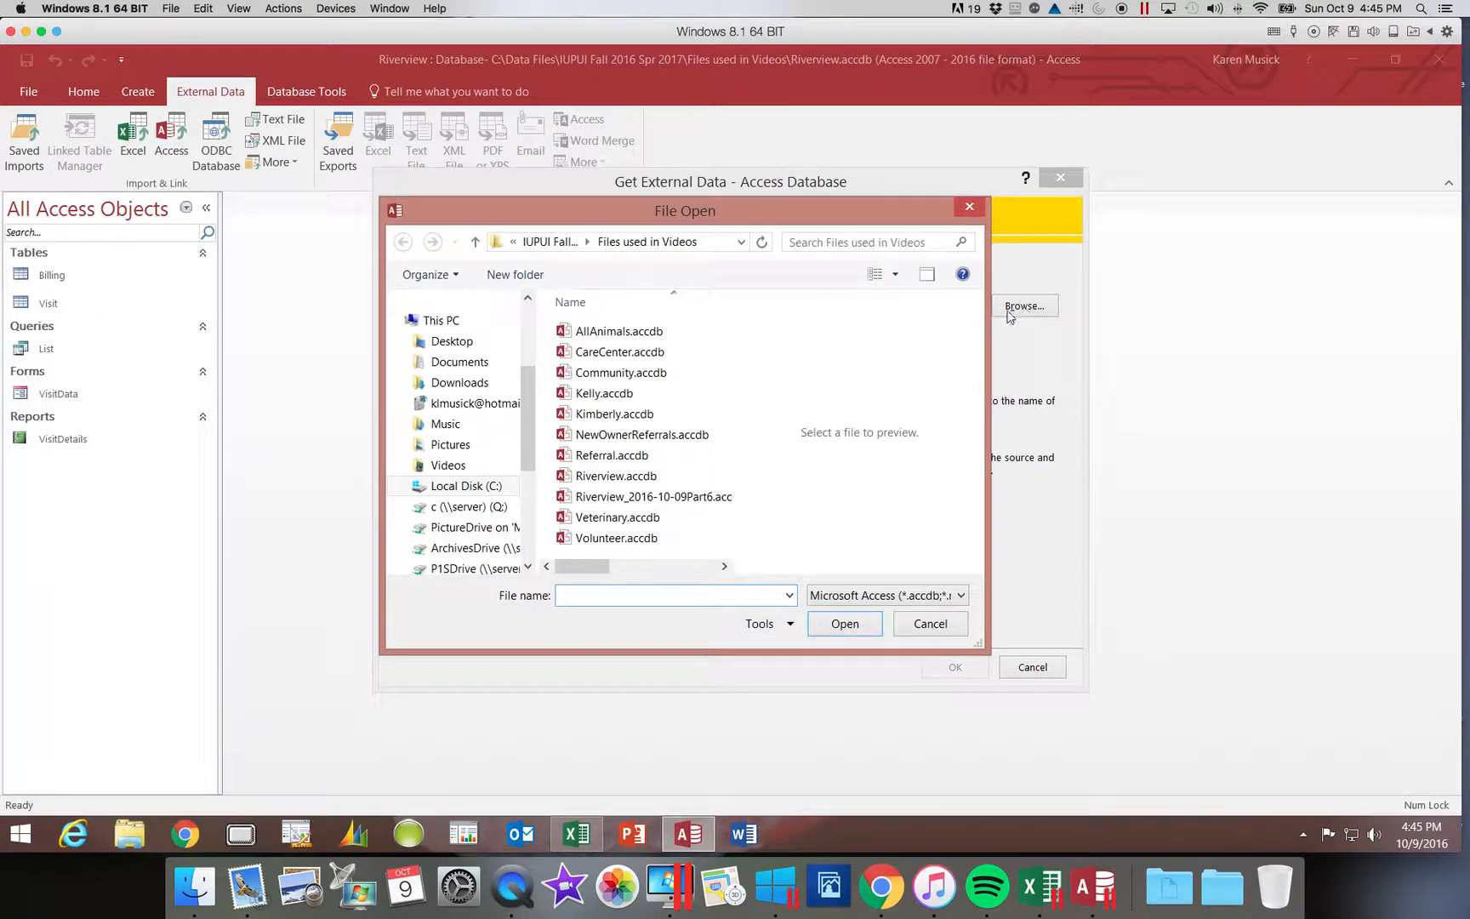
click(631, 395)
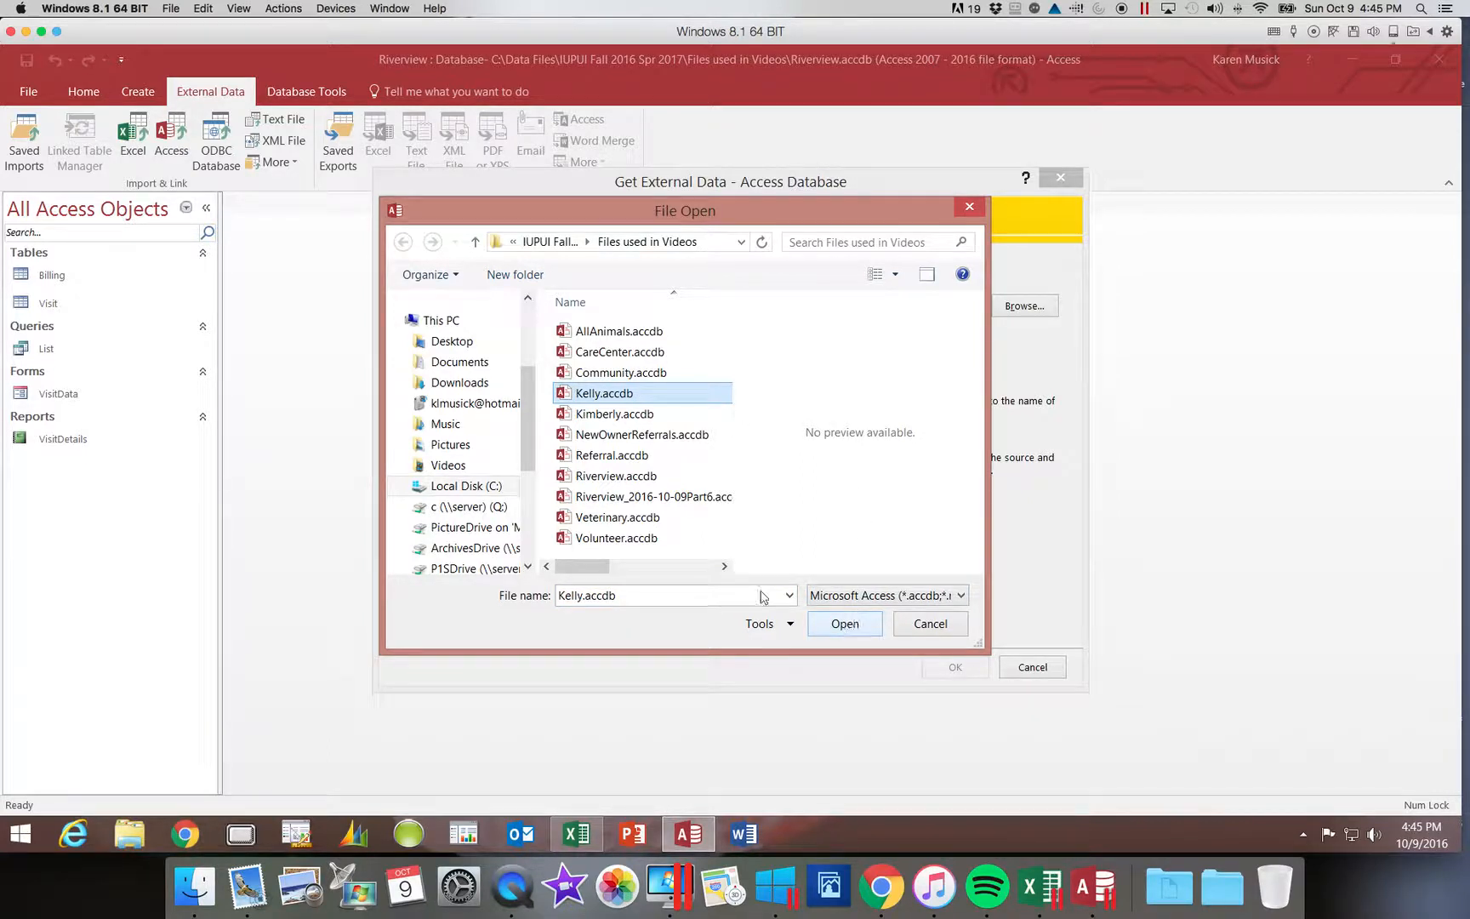
click(845, 625)
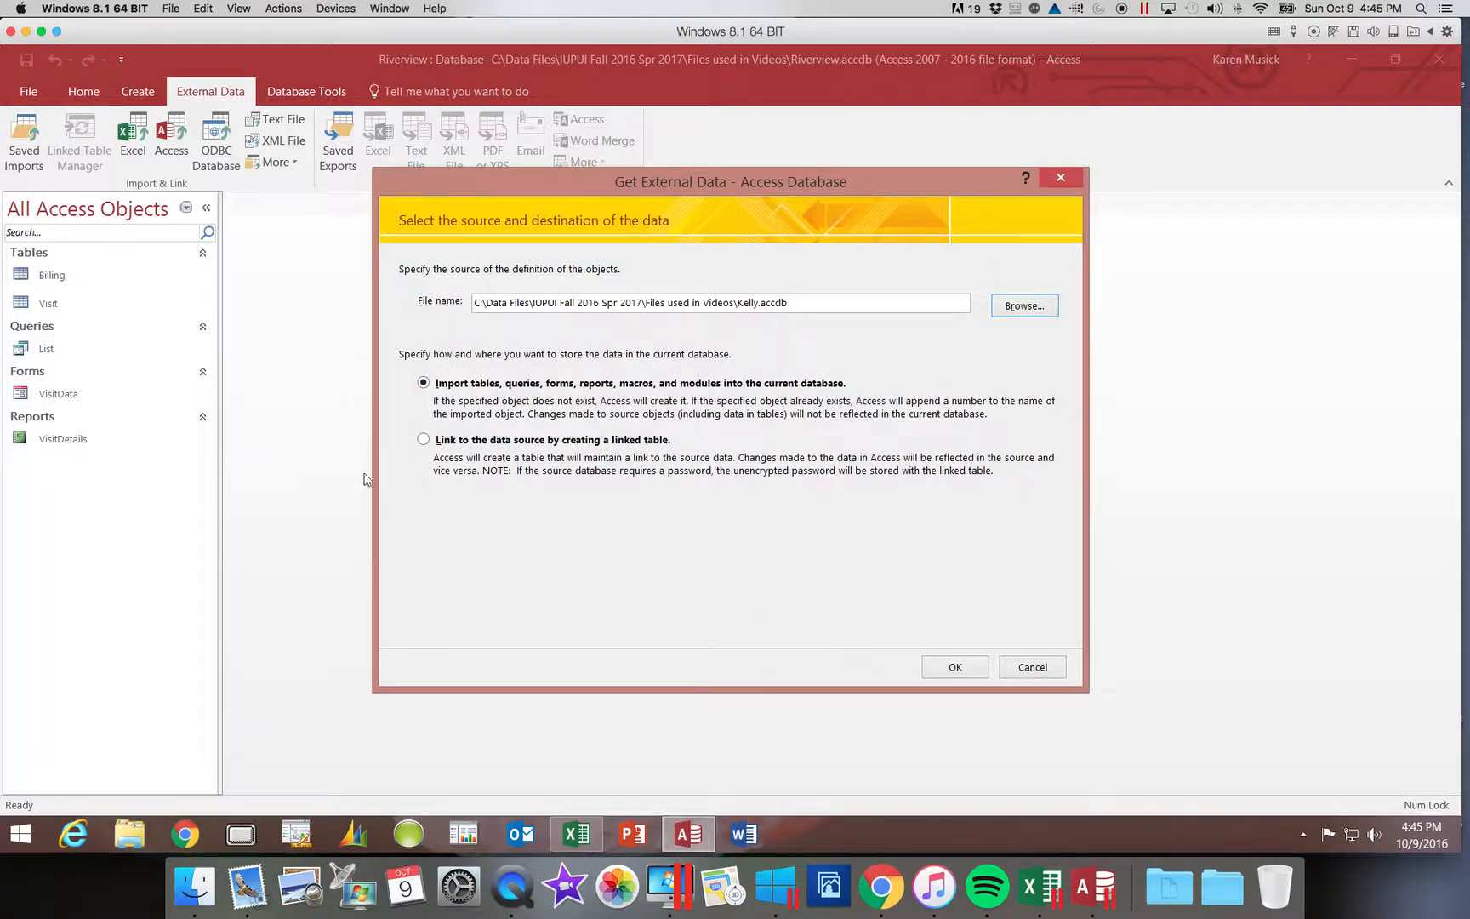
click(430, 385)
click(955, 669)
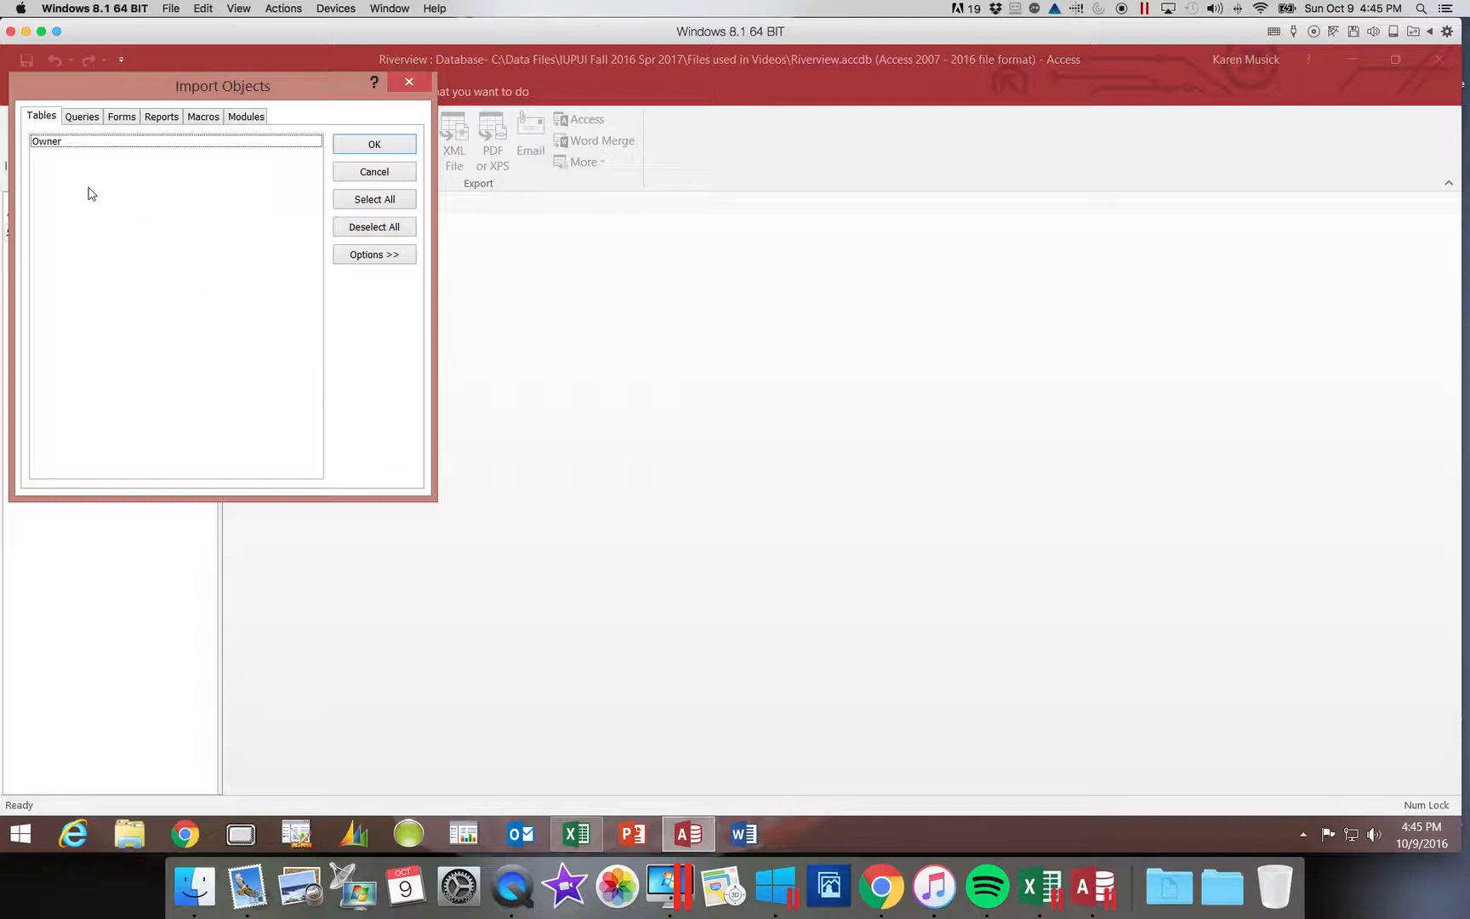
Import the Owner table with the Definition Only option, and finish without saving the import steps.
click(59, 141)
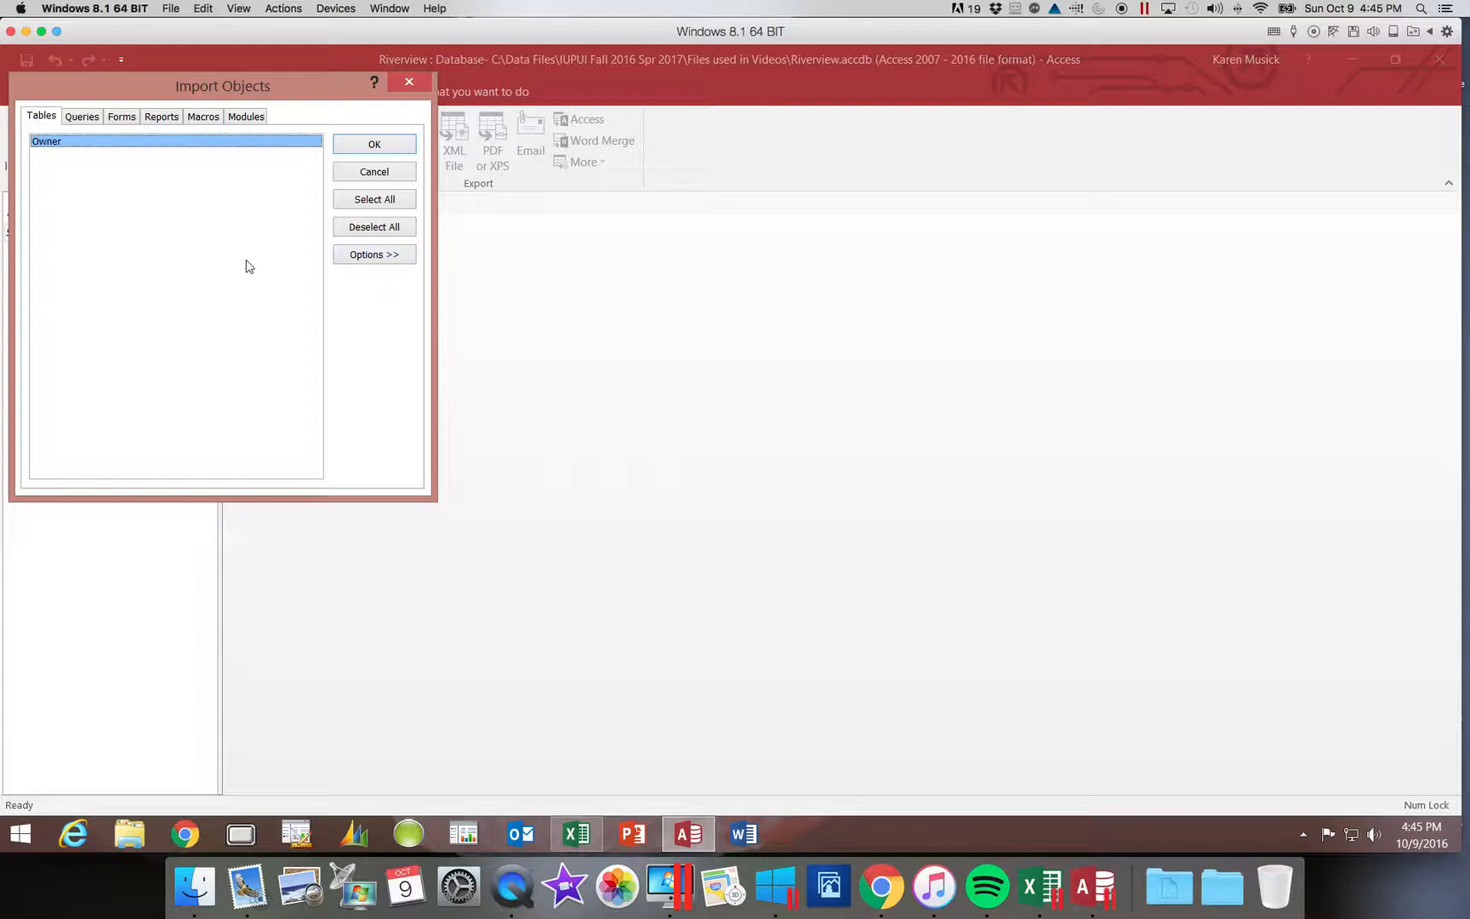
click(374, 256)
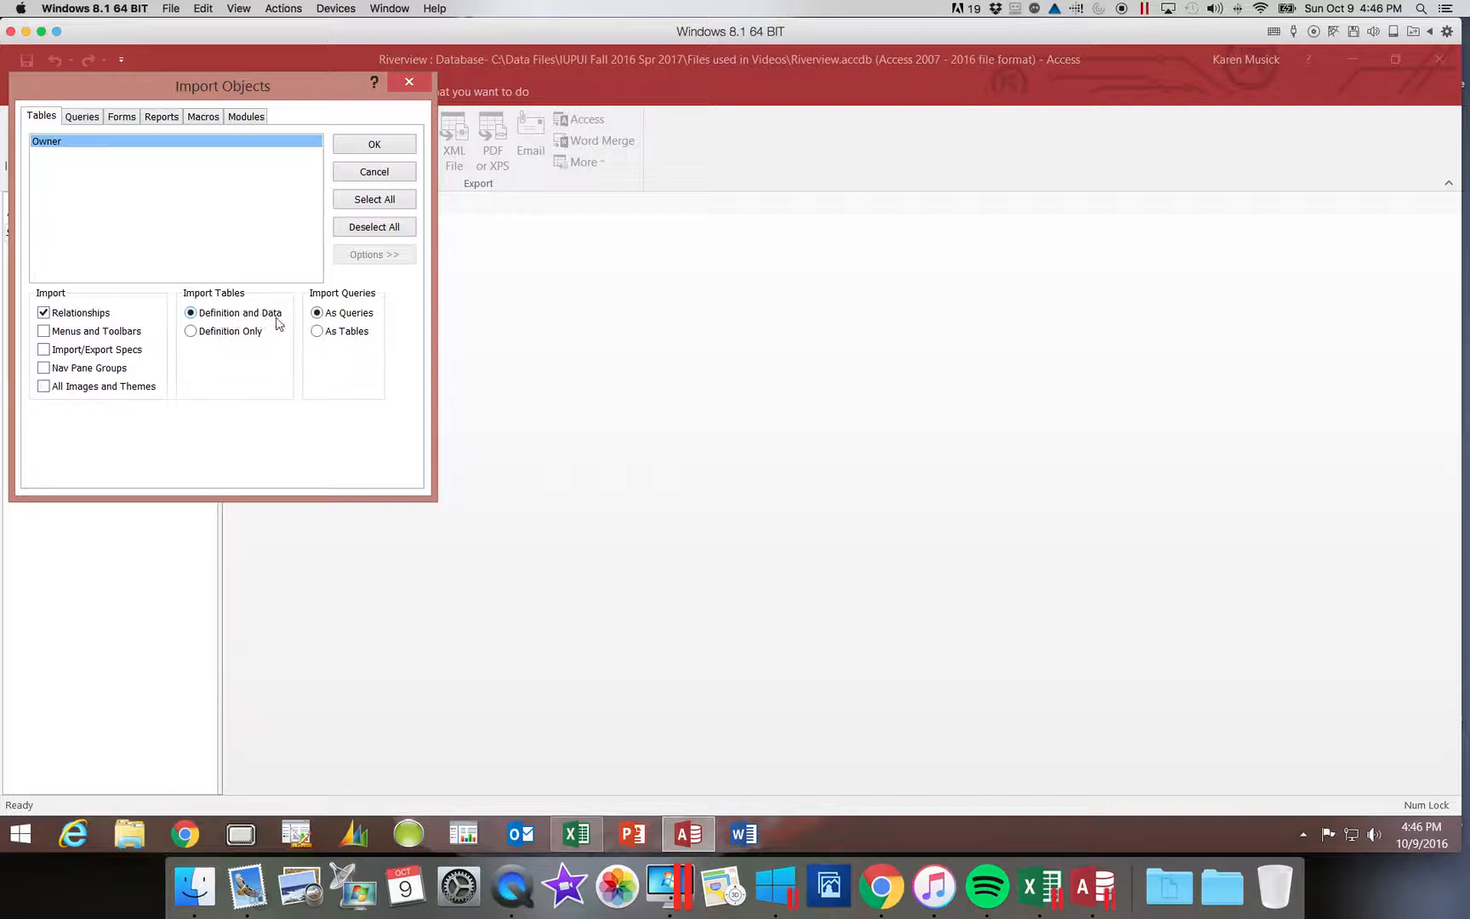
click(192, 334)
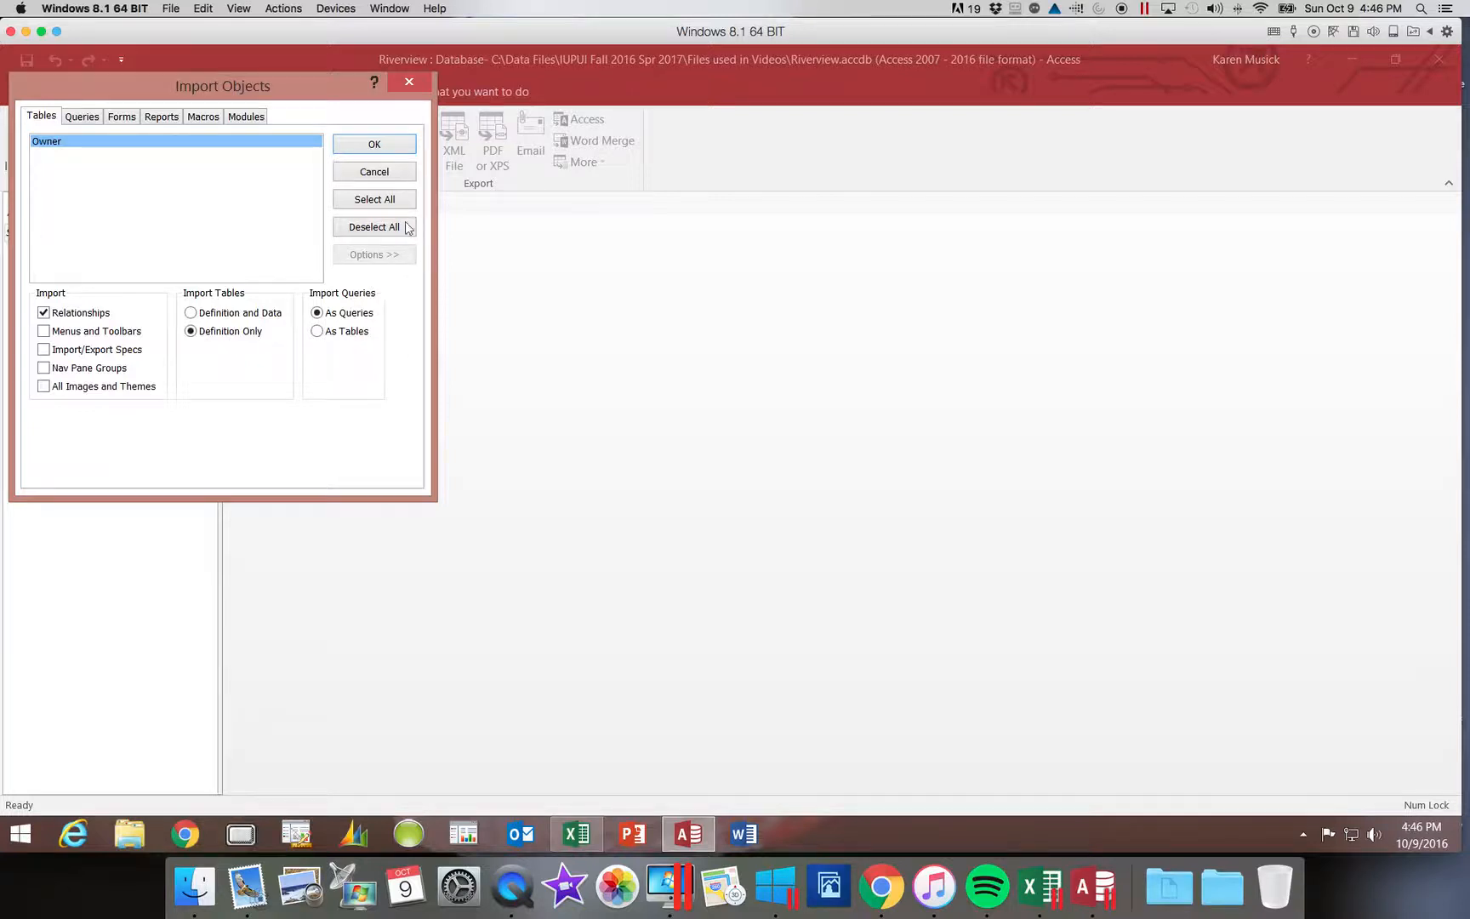
click(399, 143)
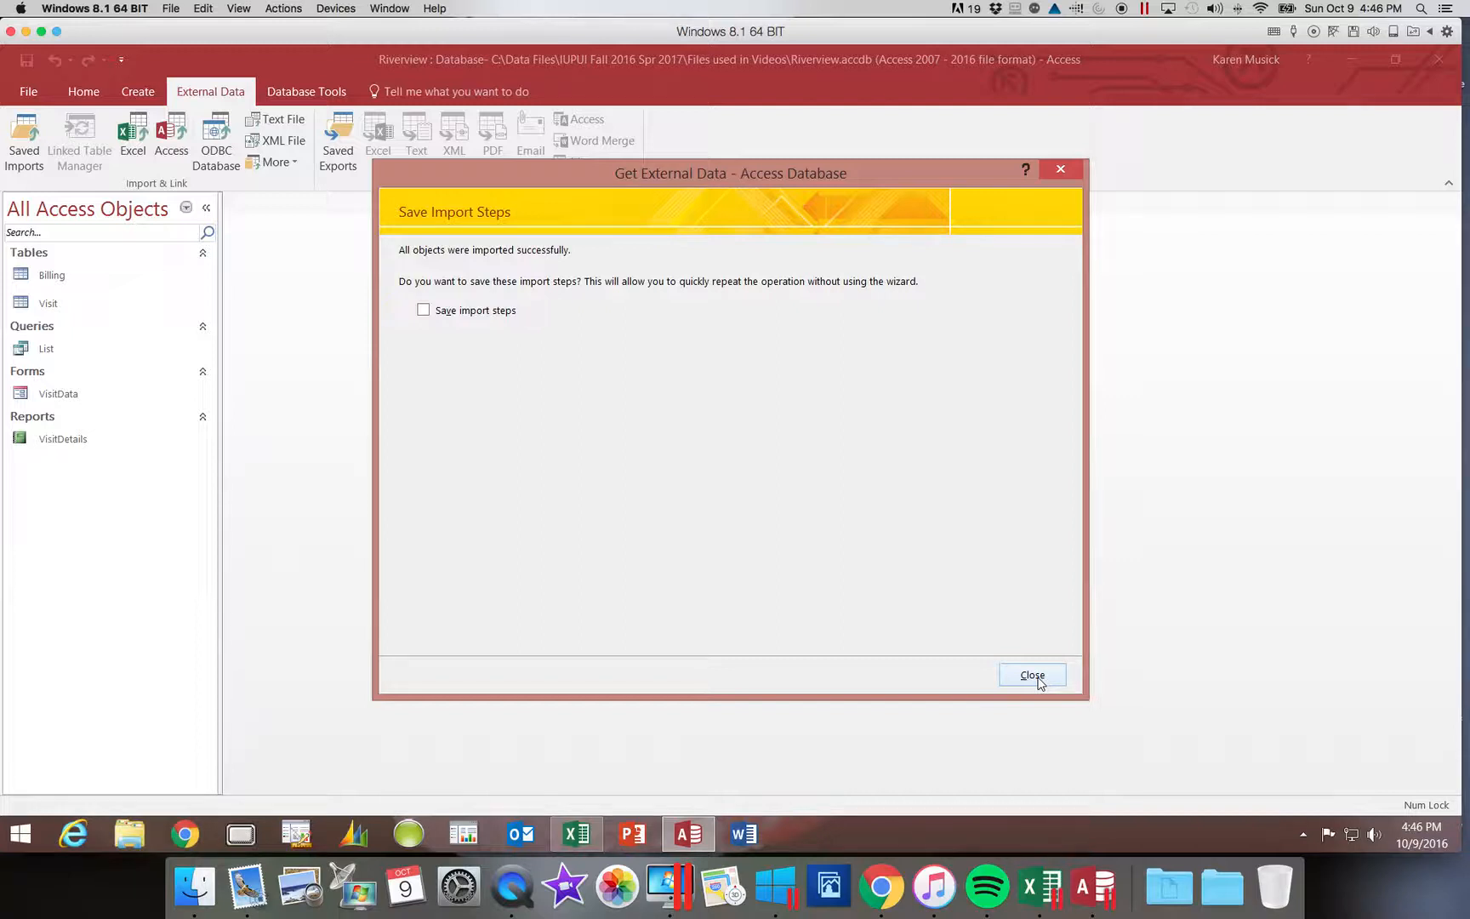
click(1034, 677)
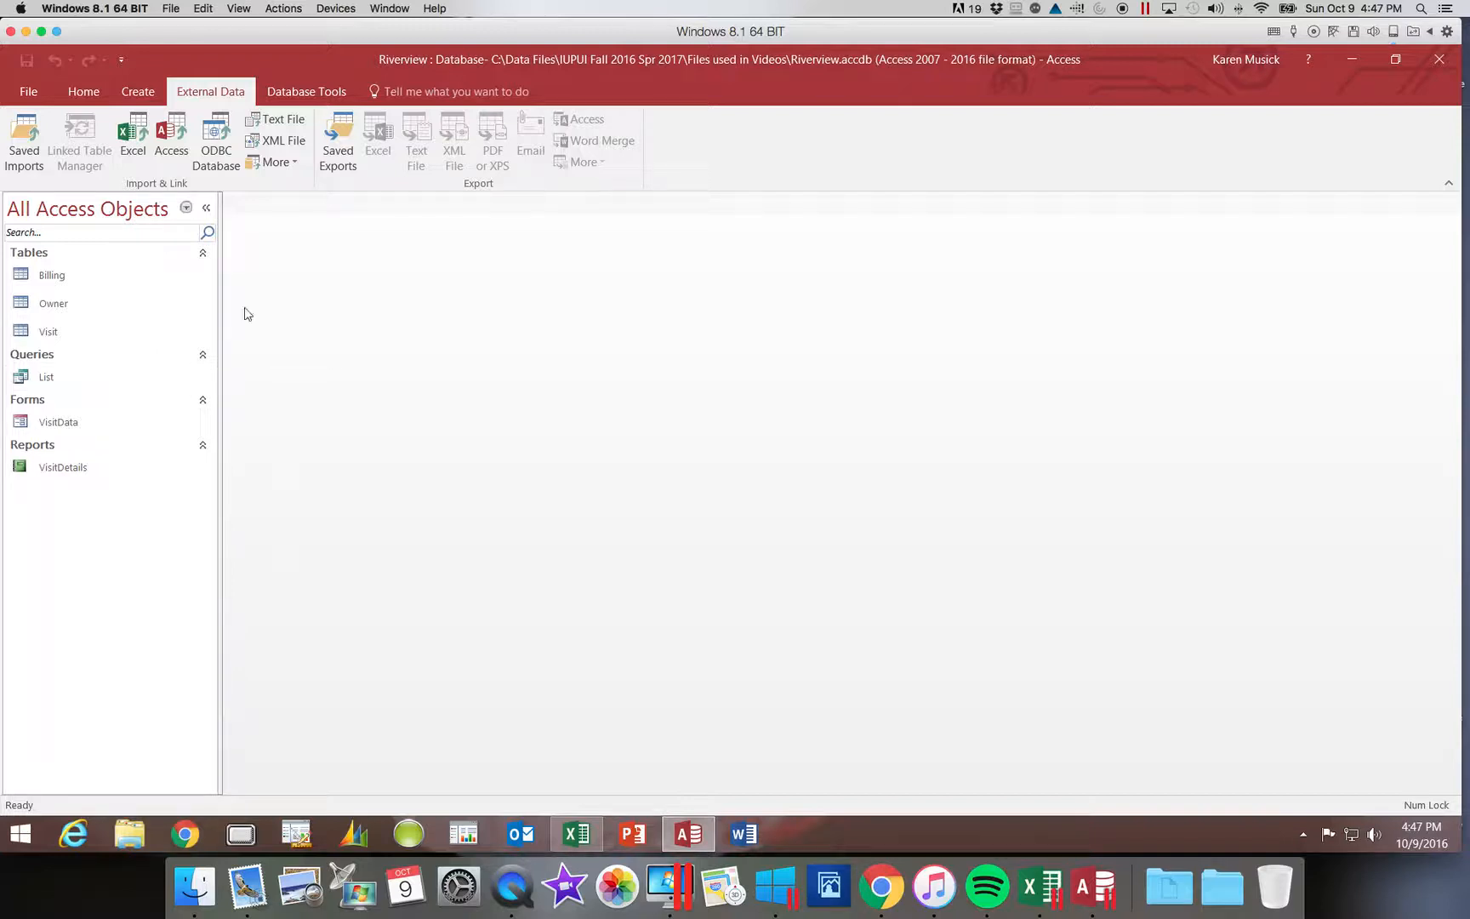
Start another Access database import with AllAnimals.accdb as the source, importing objects into the current database.
click(172, 152)
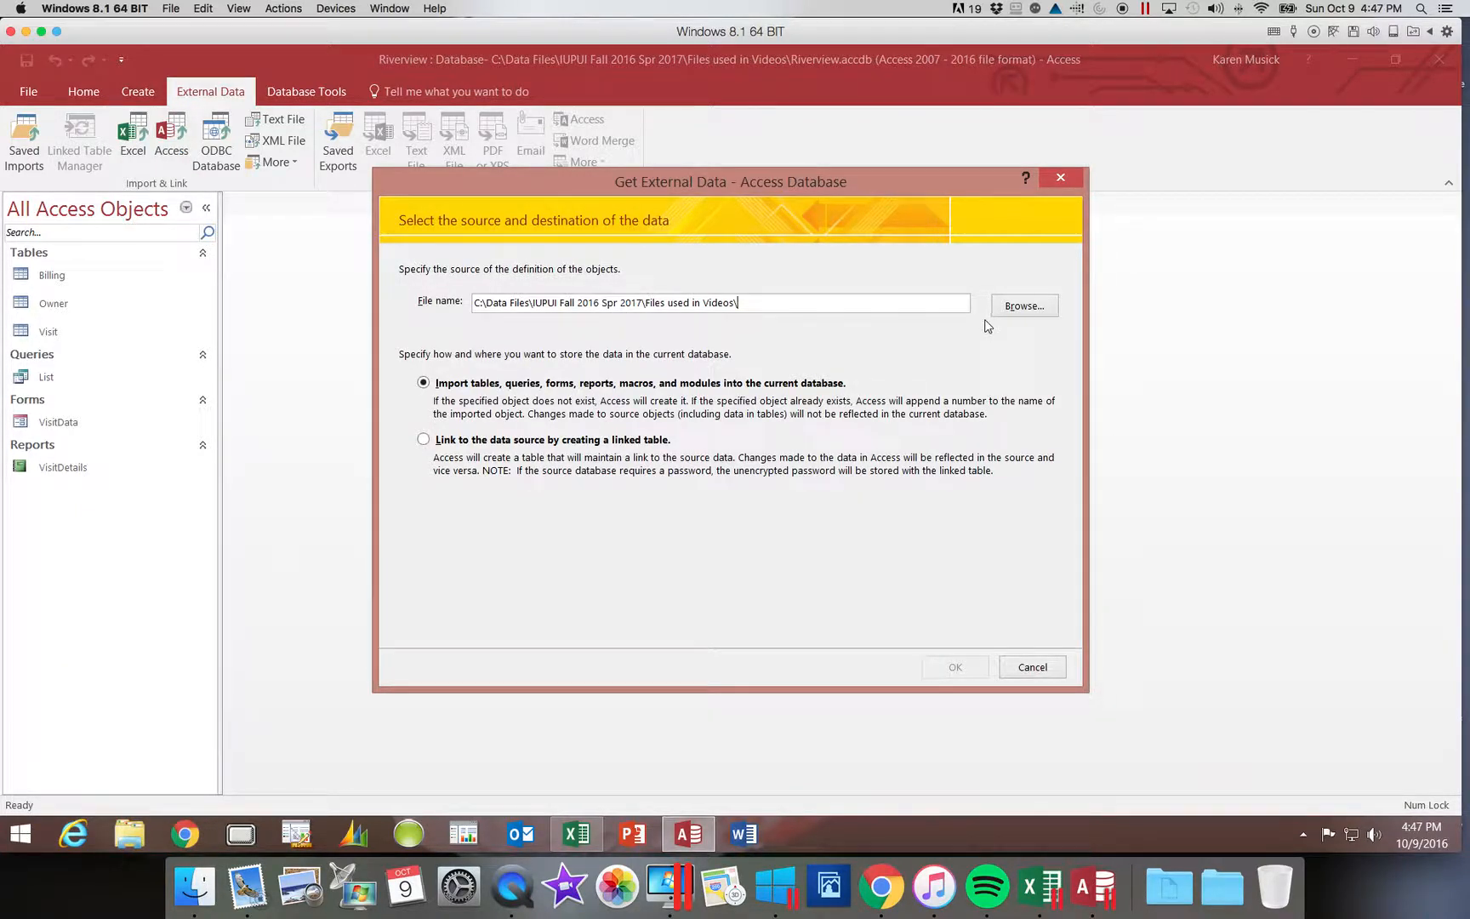
click(1036, 310)
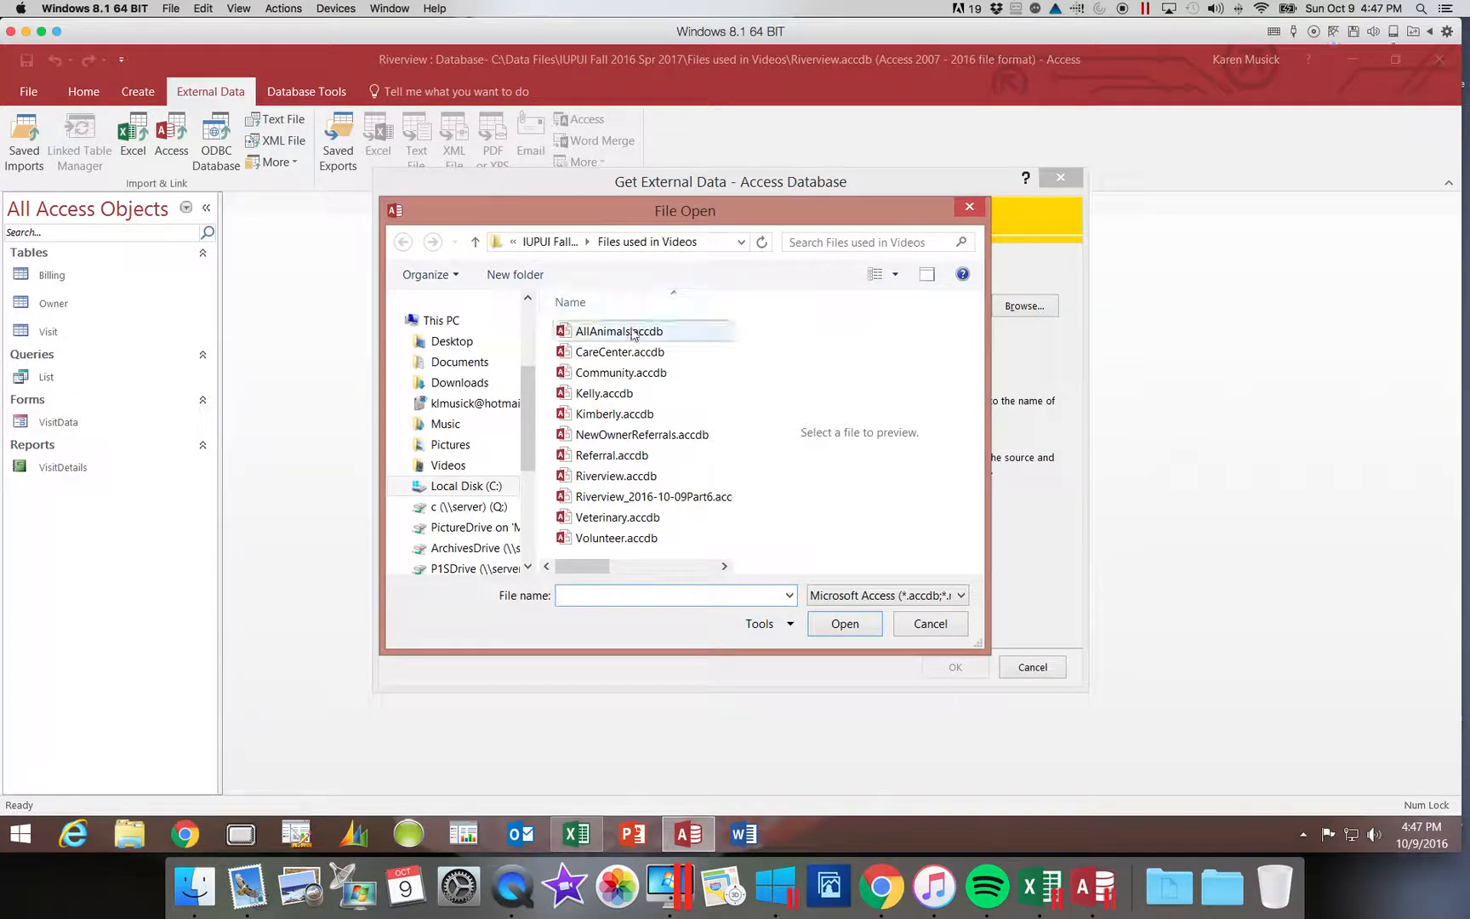
click(633, 339)
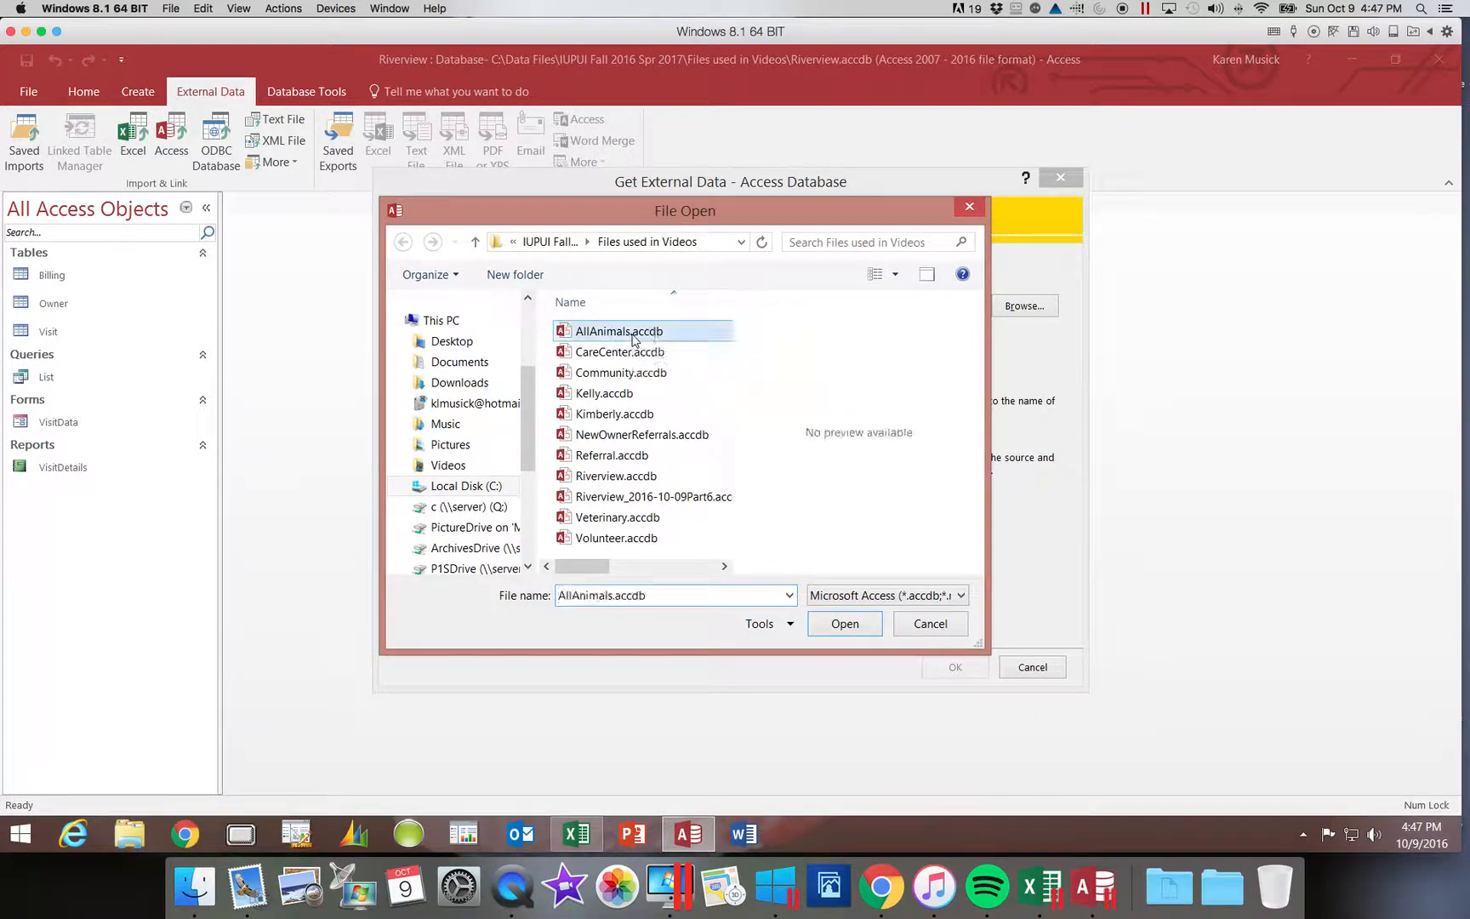
click(860, 630)
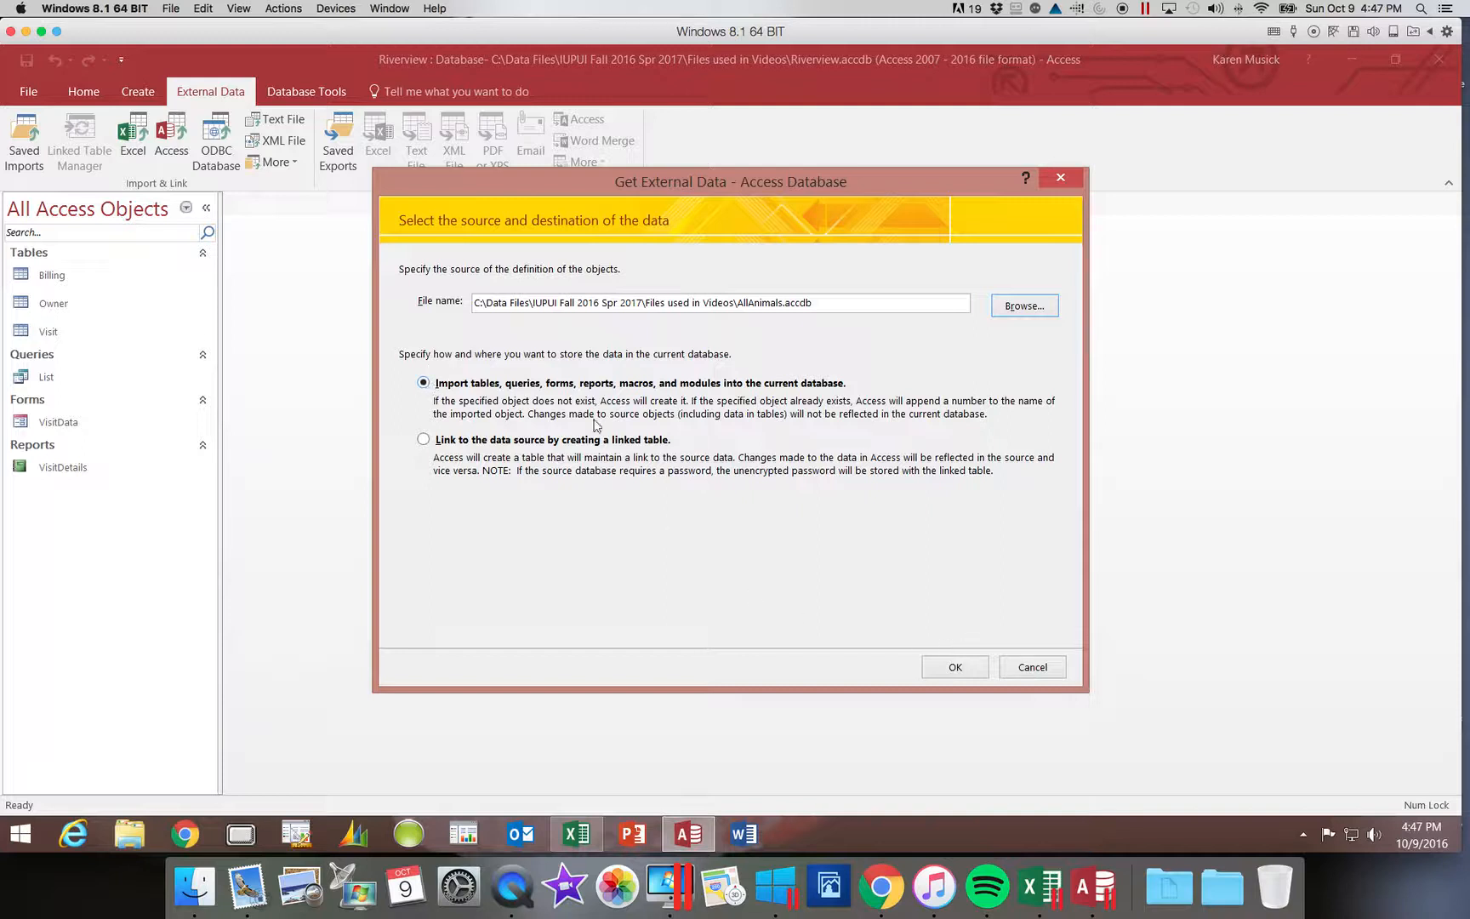
click(954, 667)
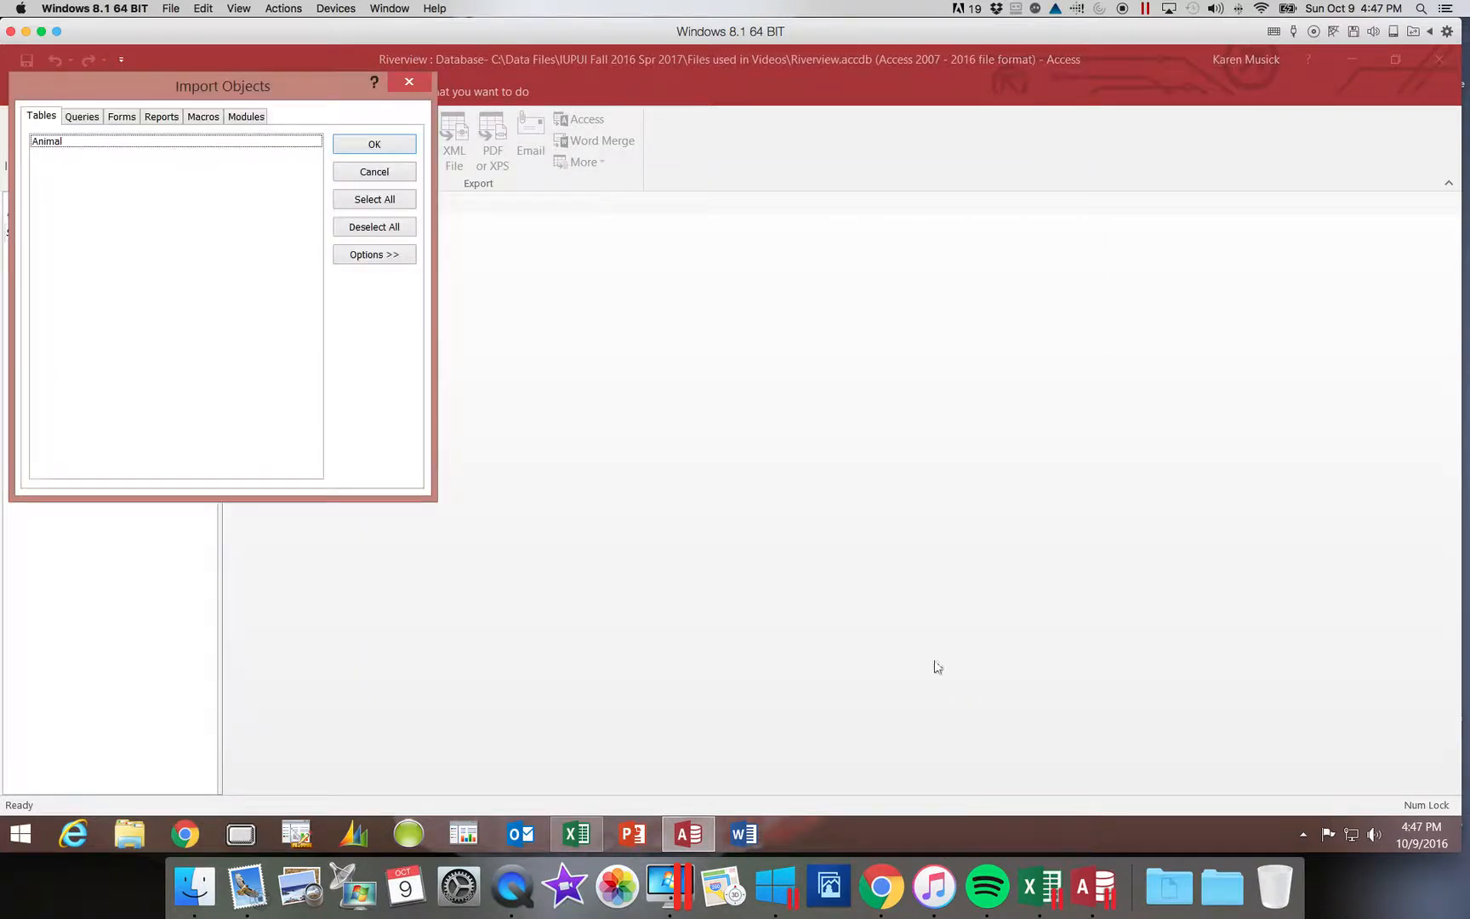
Import the Animal table with its definition and data, and finish without saving the import steps.
click(65, 144)
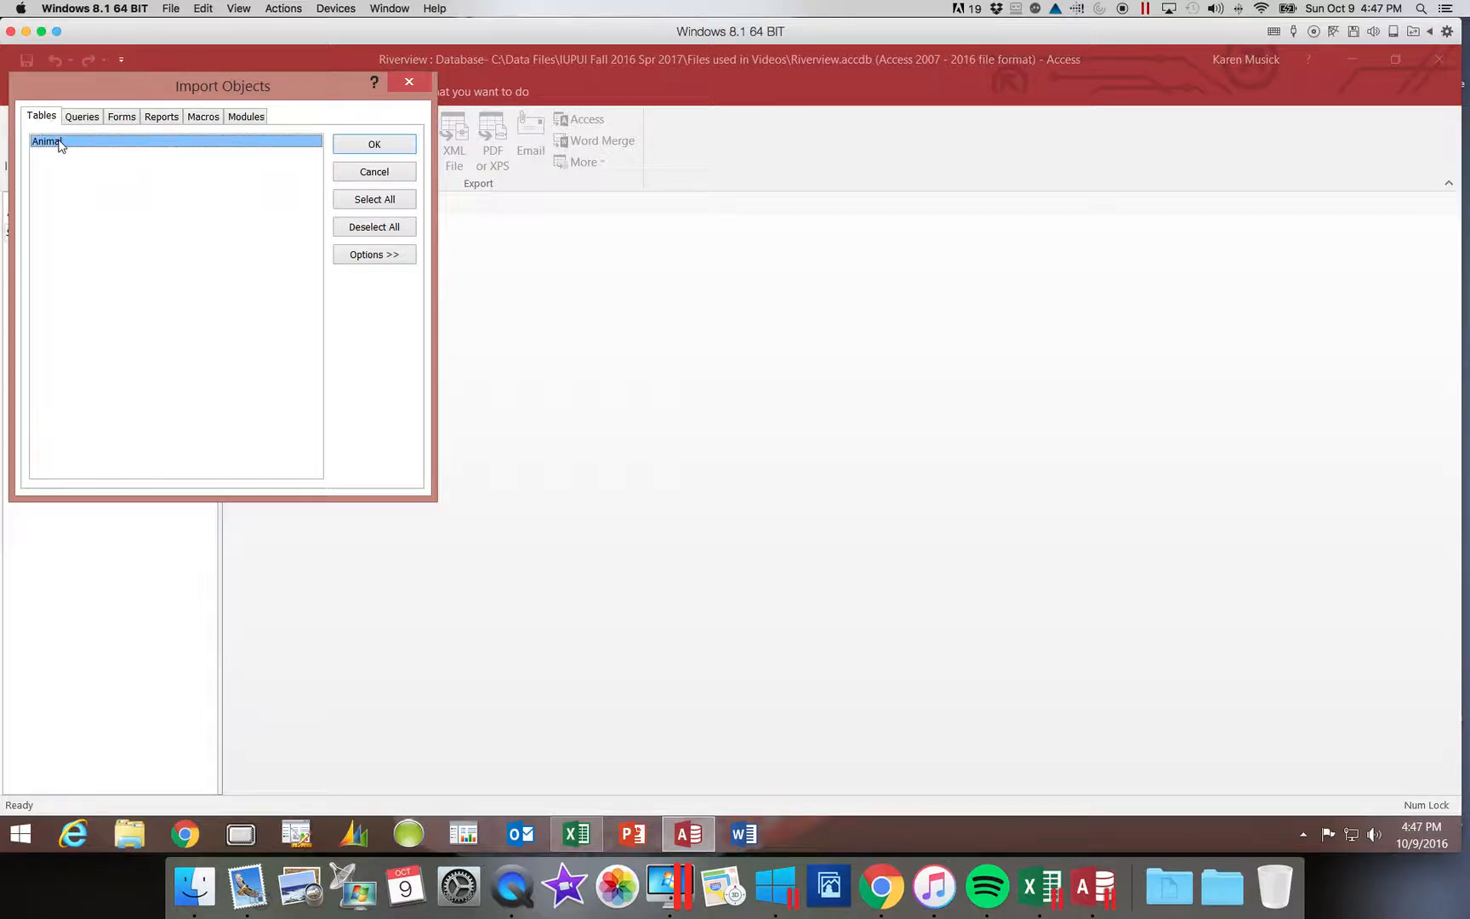
click(59, 145)
click(59, 146)
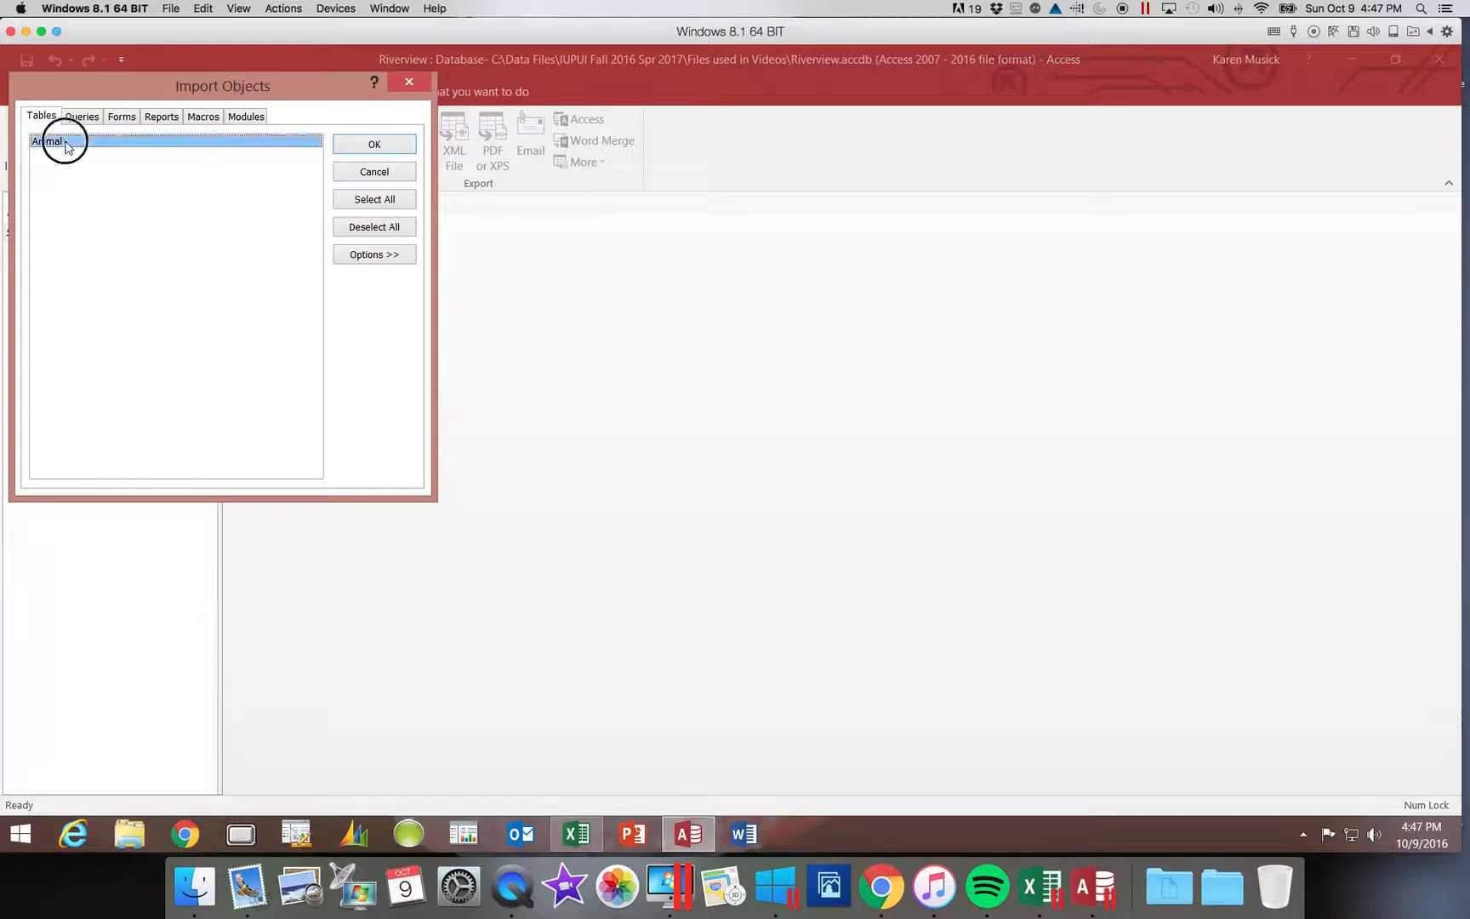
click(358, 257)
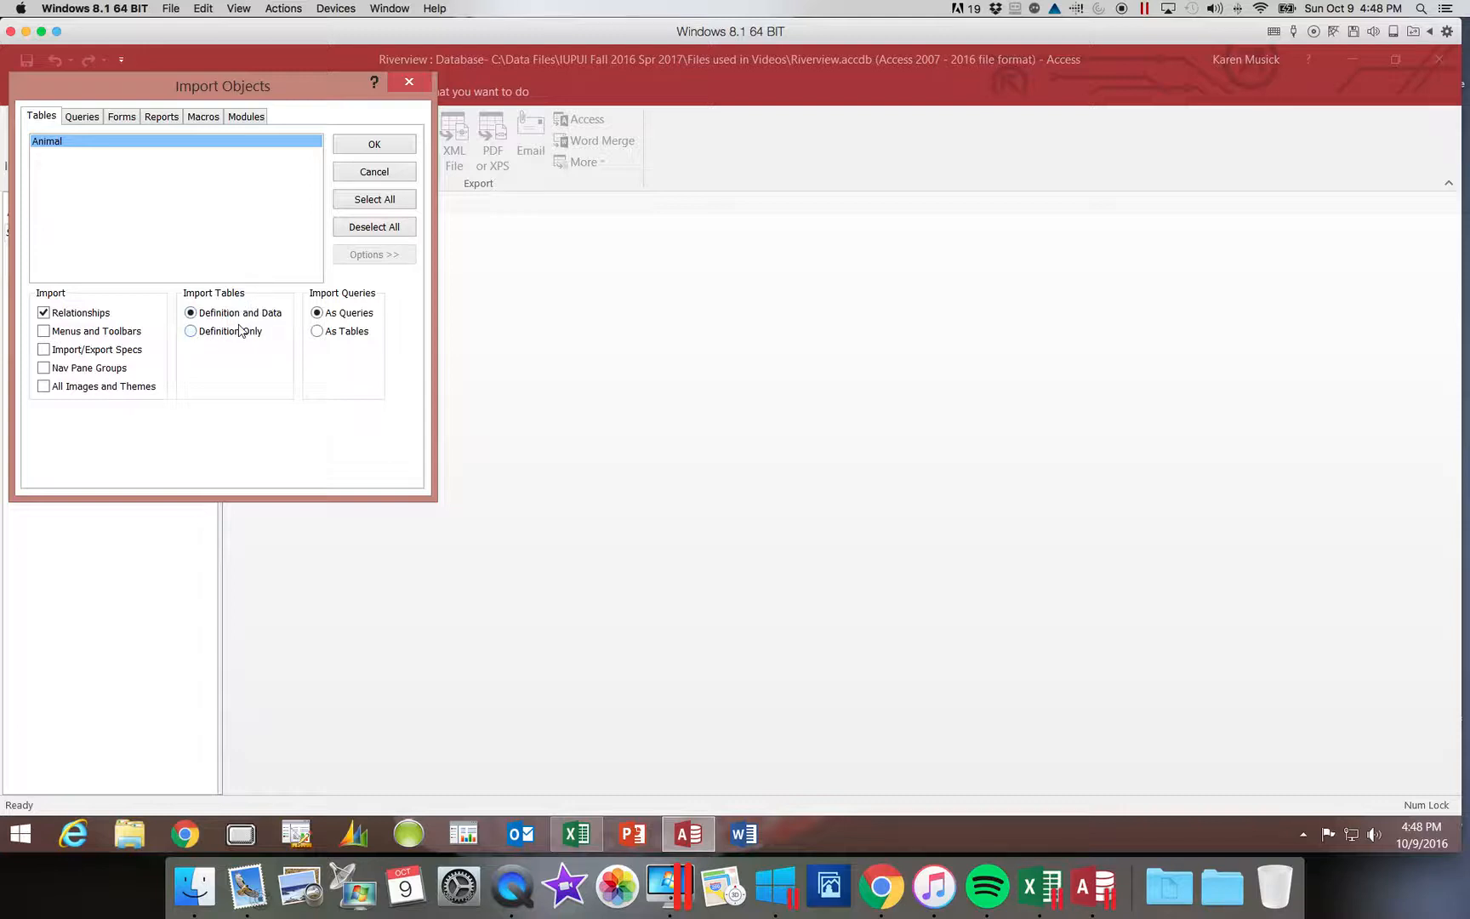
click(371, 147)
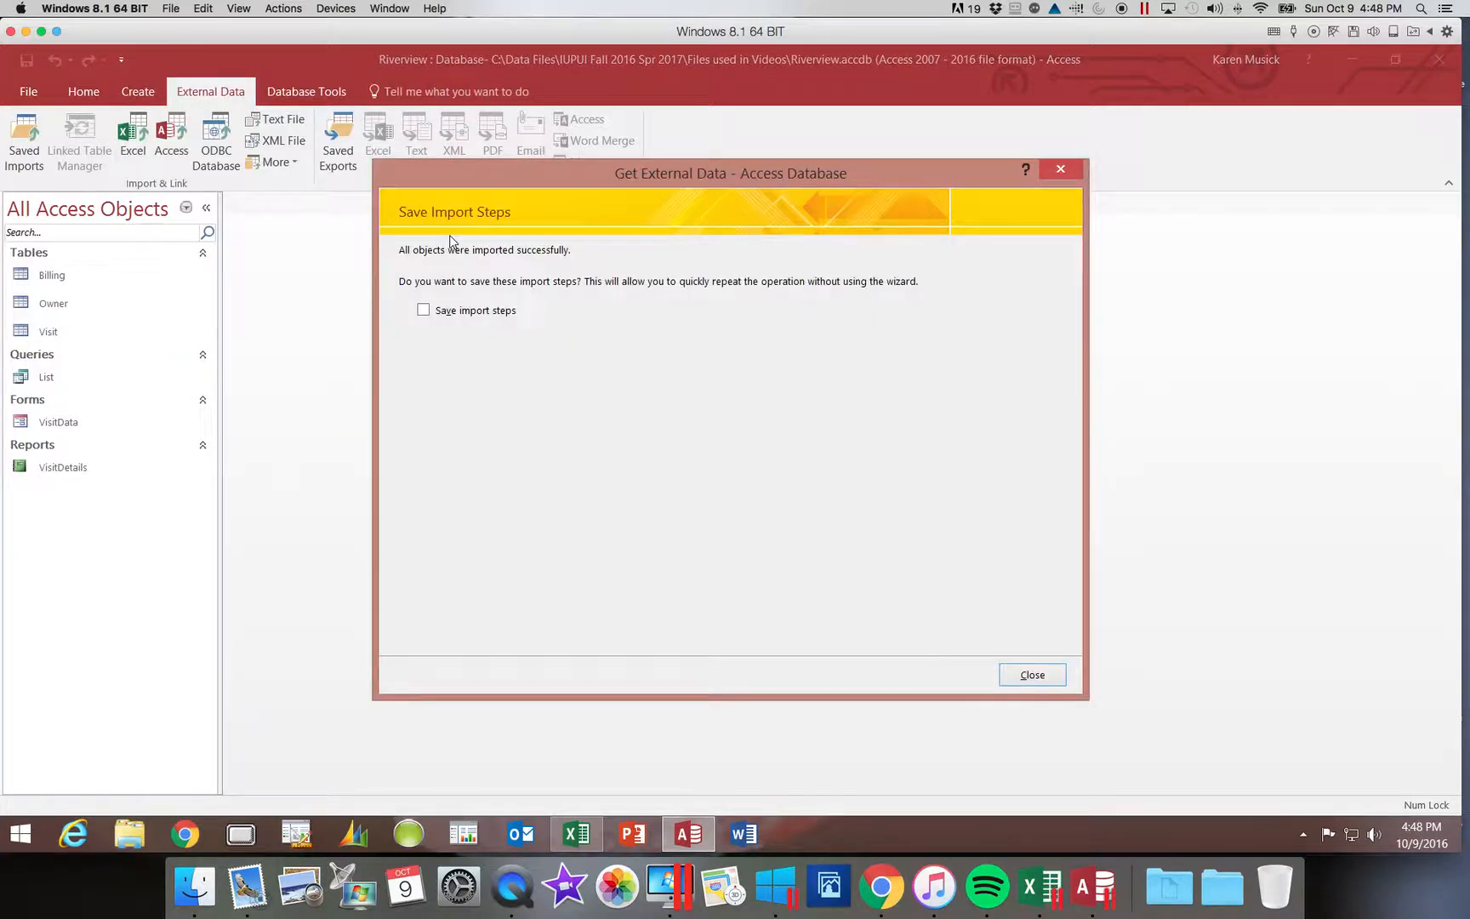
click(1036, 676)
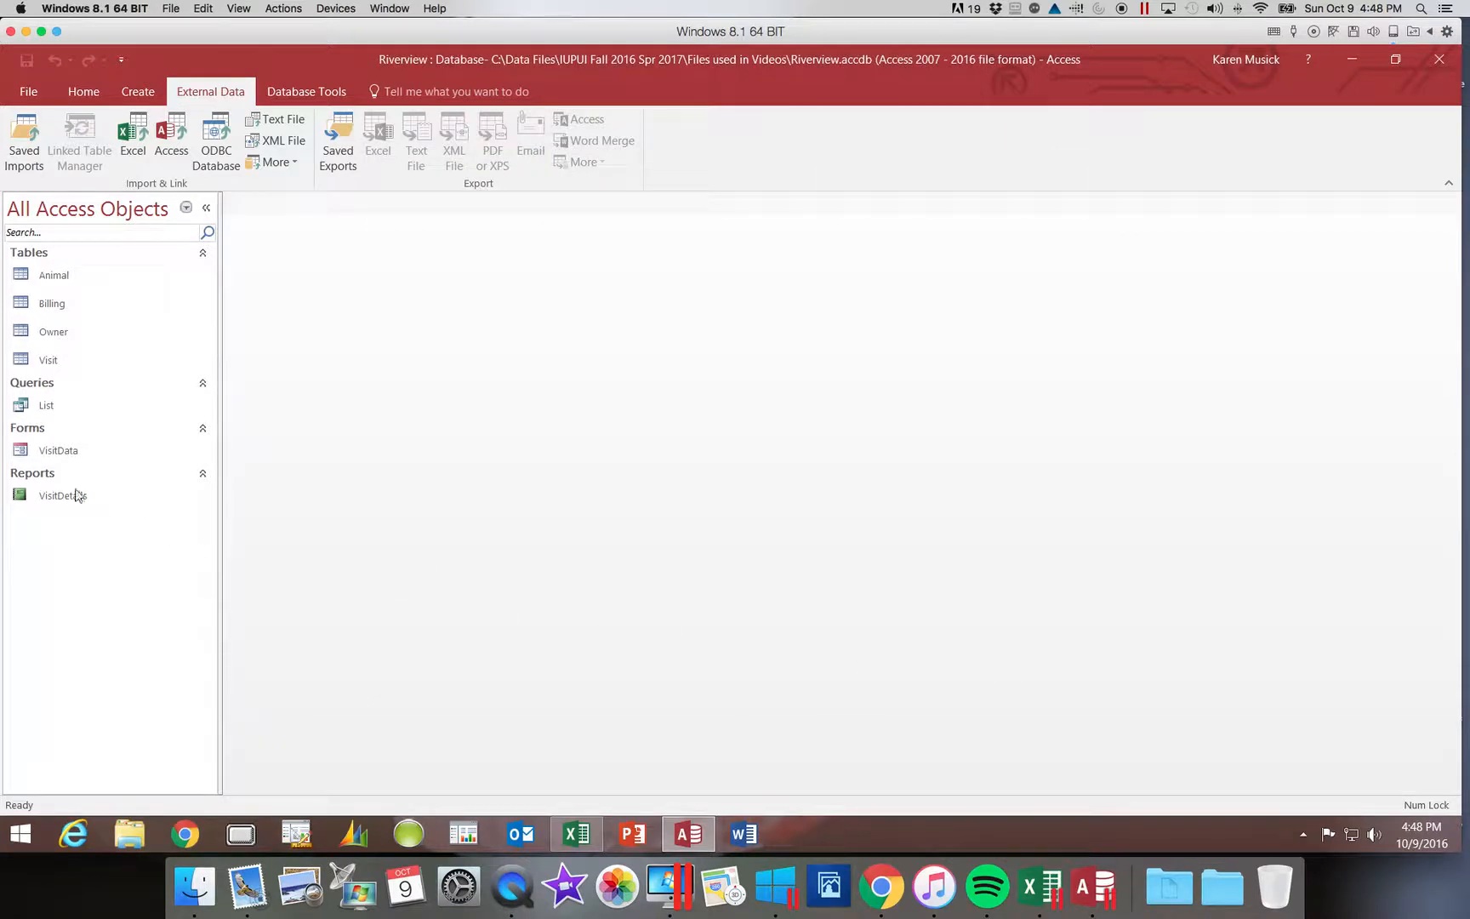
Open the Owner and Animal tables to check the imported content, and close only the Animal table.
double_click(56, 337)
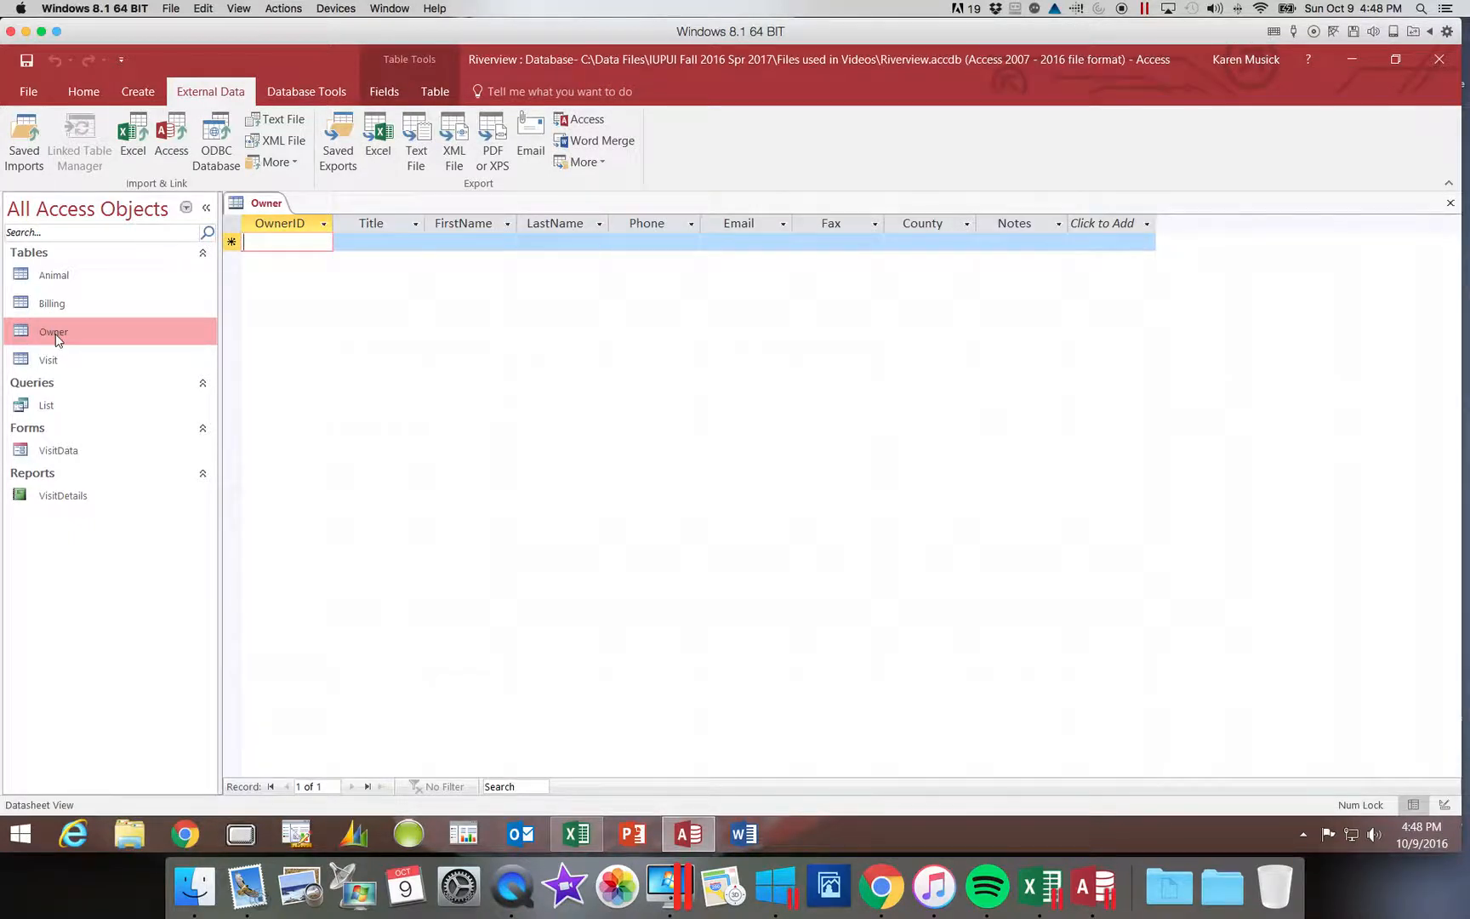
click(59, 280)
double_click(58, 281)
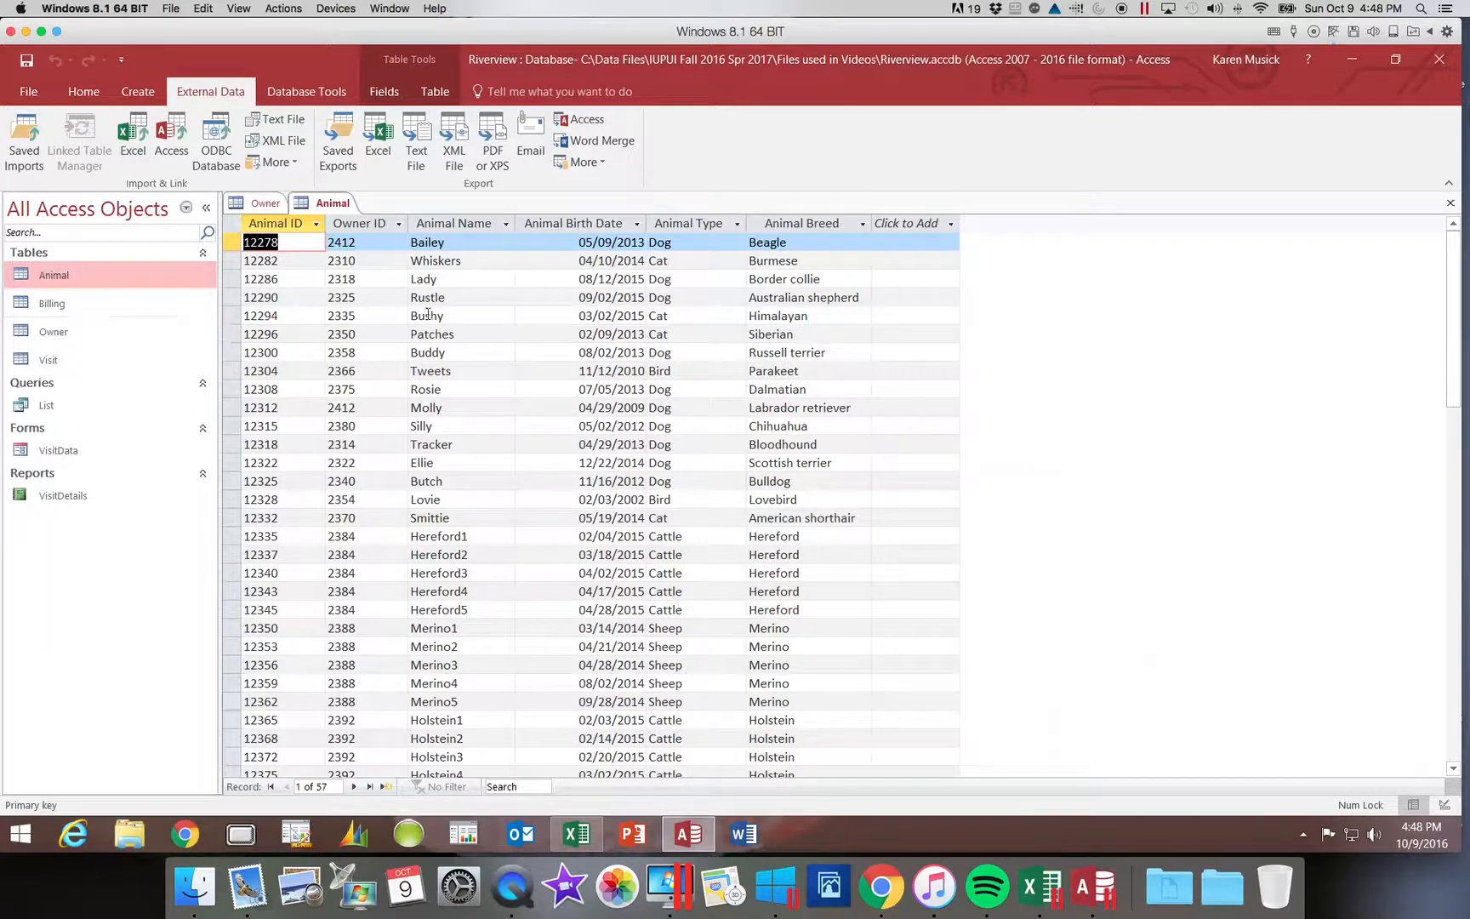
click(1449, 204)
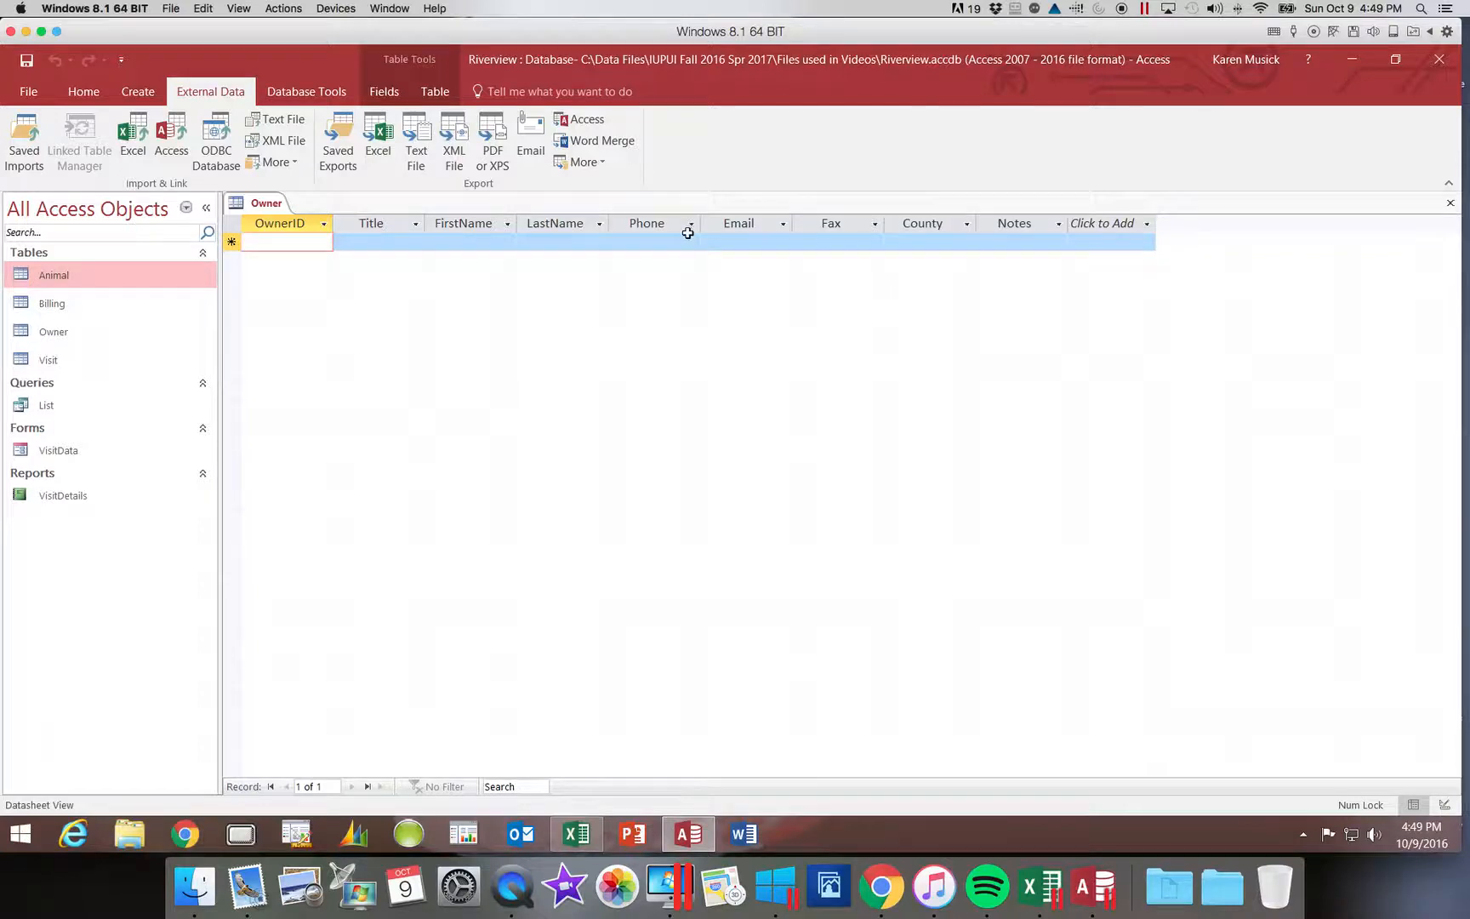
Insert the Address Quick Start fields before the Email field in the Owner table, and delete the Country Region field.
click(734, 226)
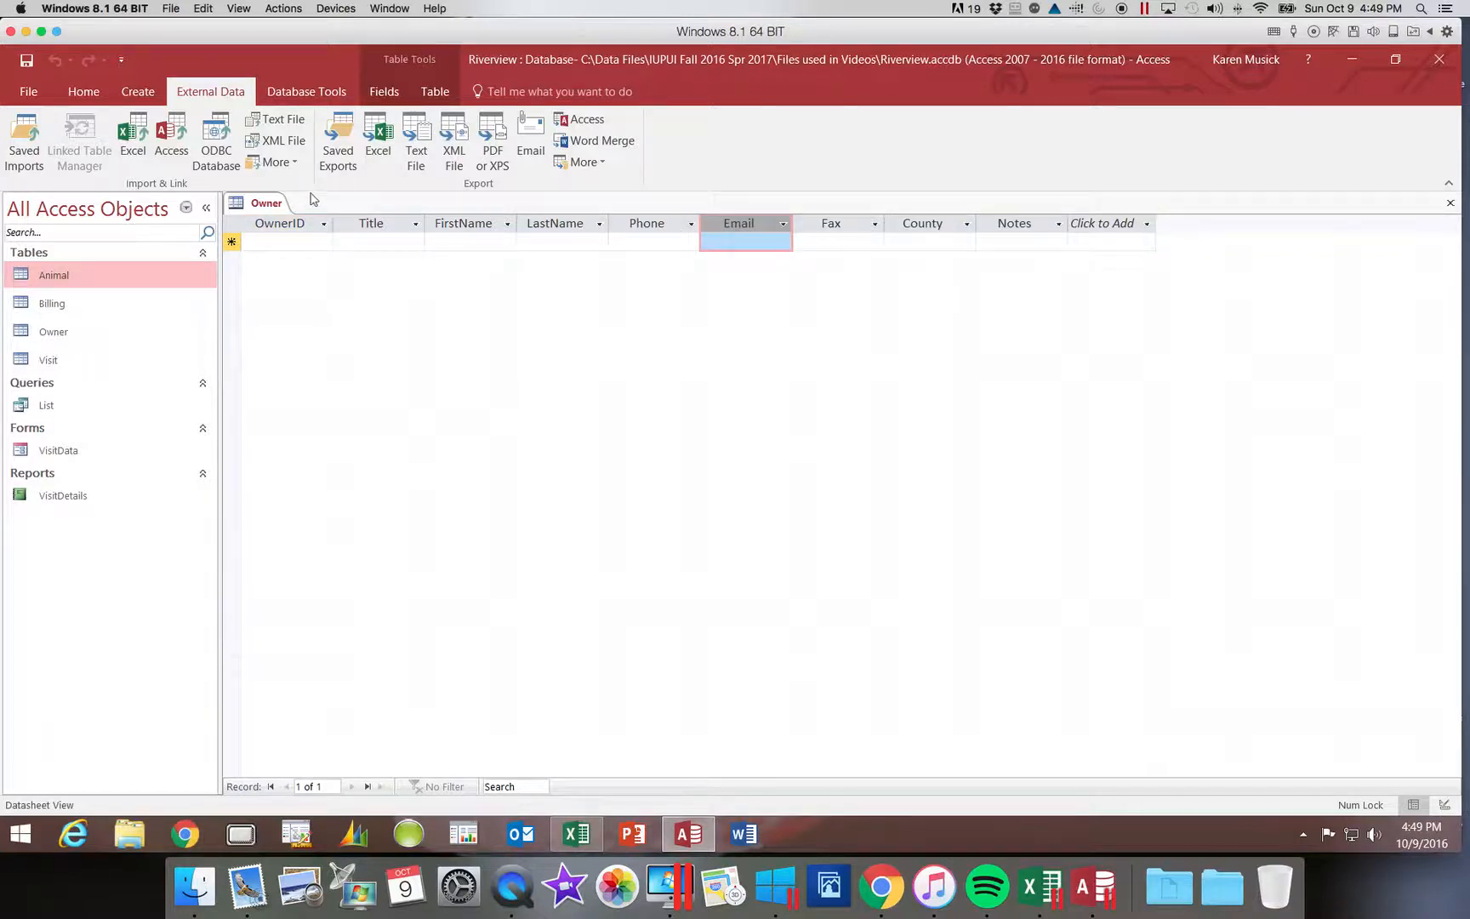
click(384, 92)
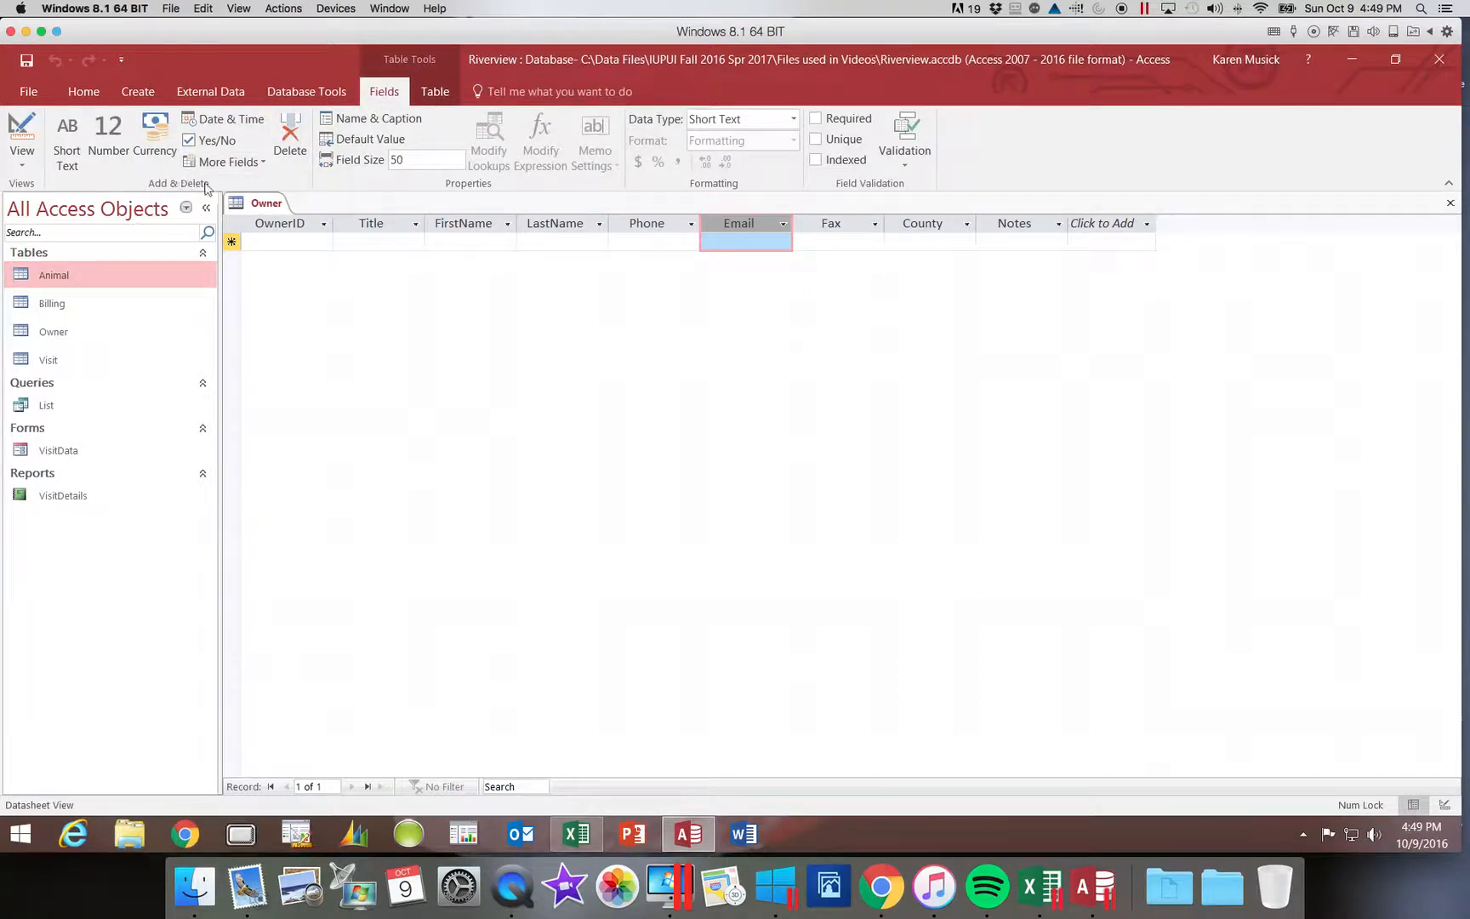
click(264, 163)
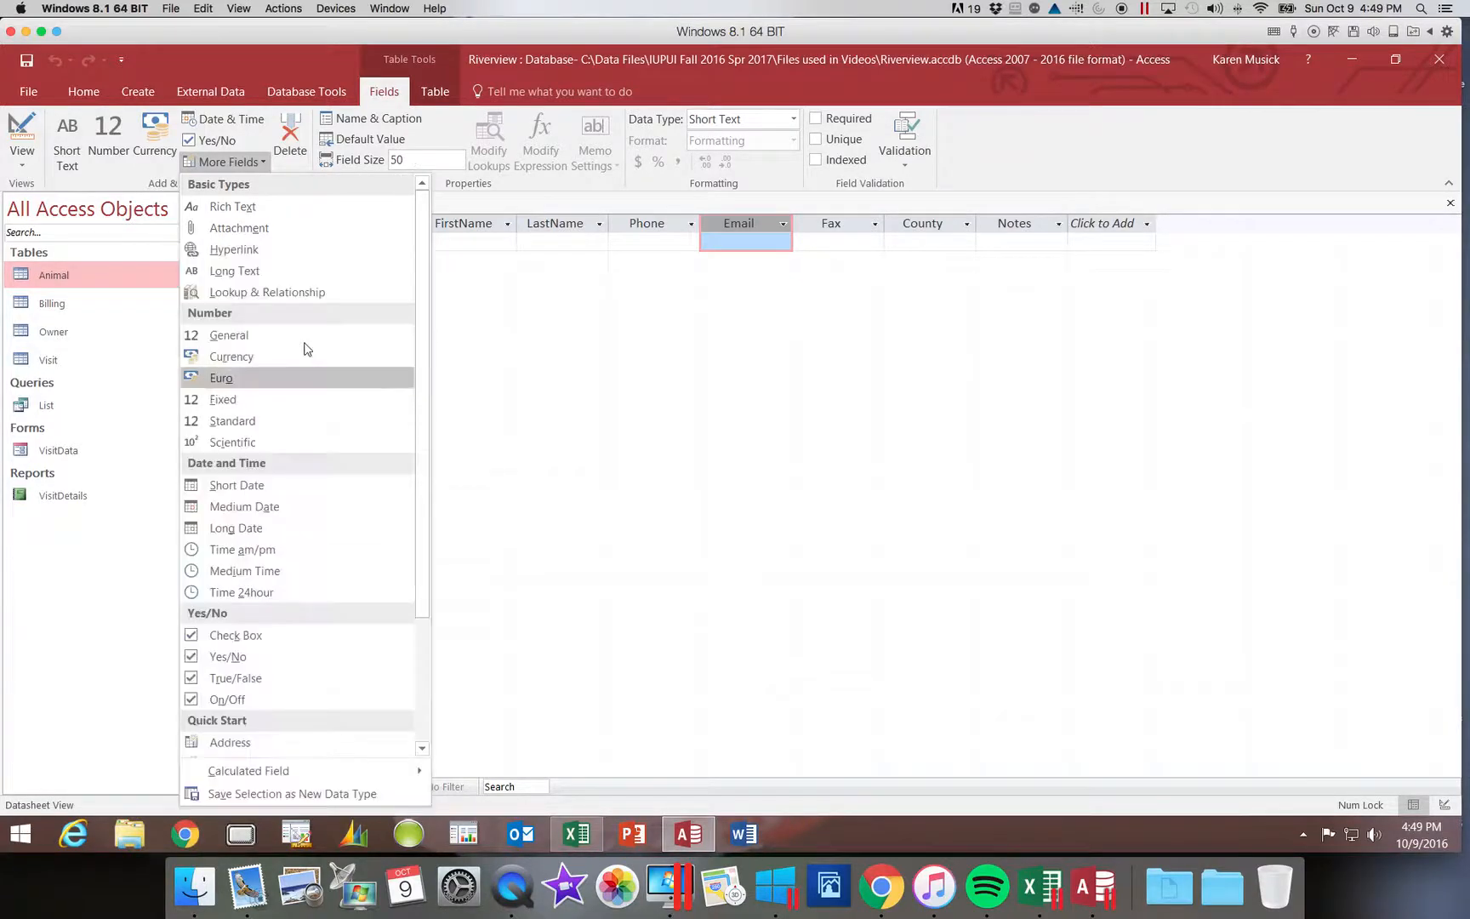
drag(415, 220, 405, 489)
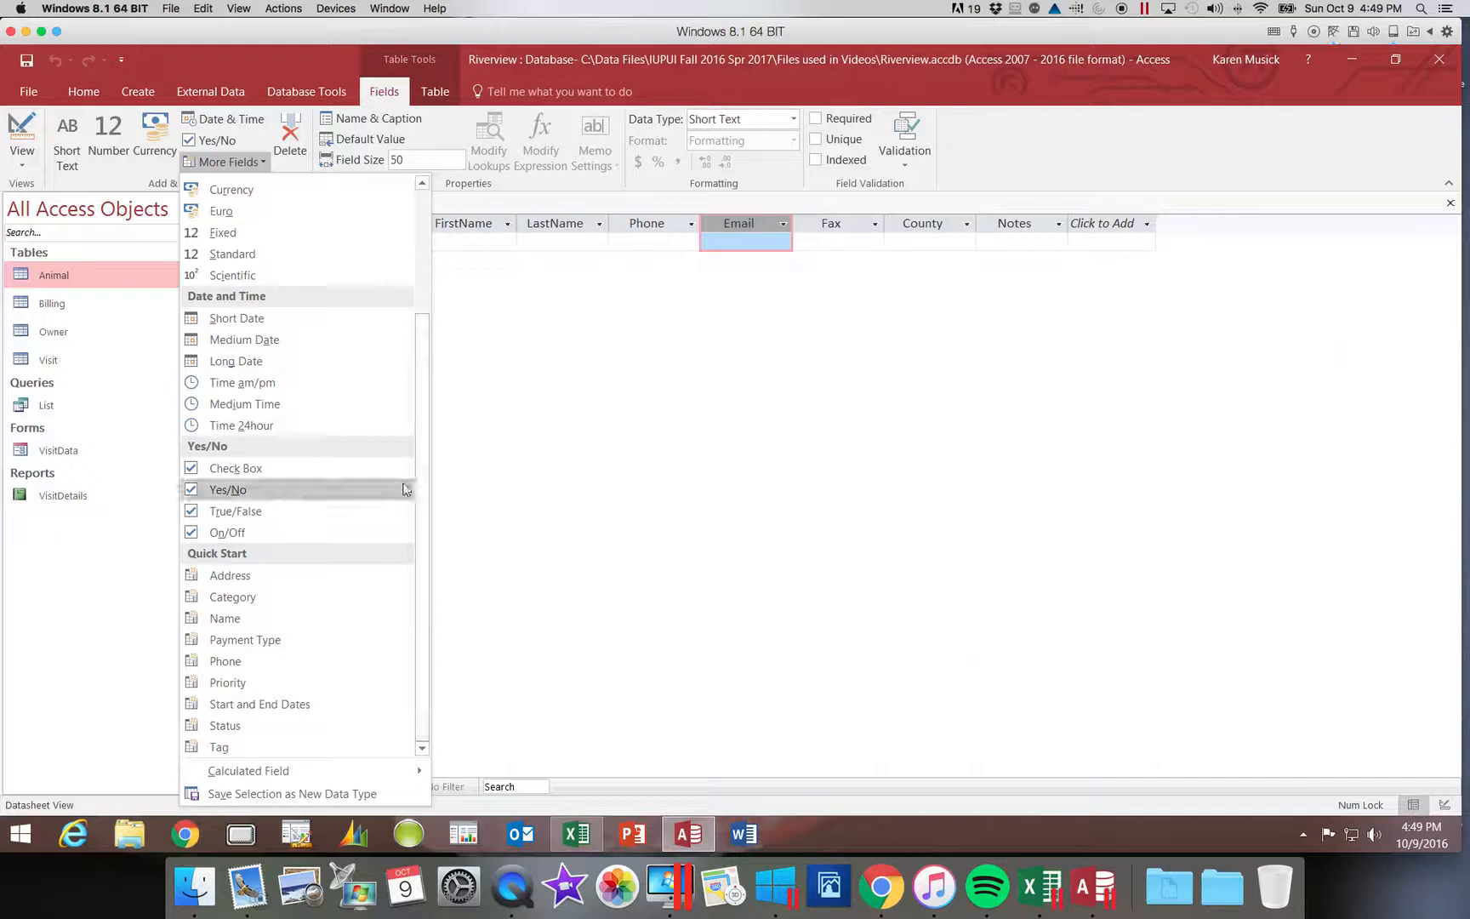
click(267, 578)
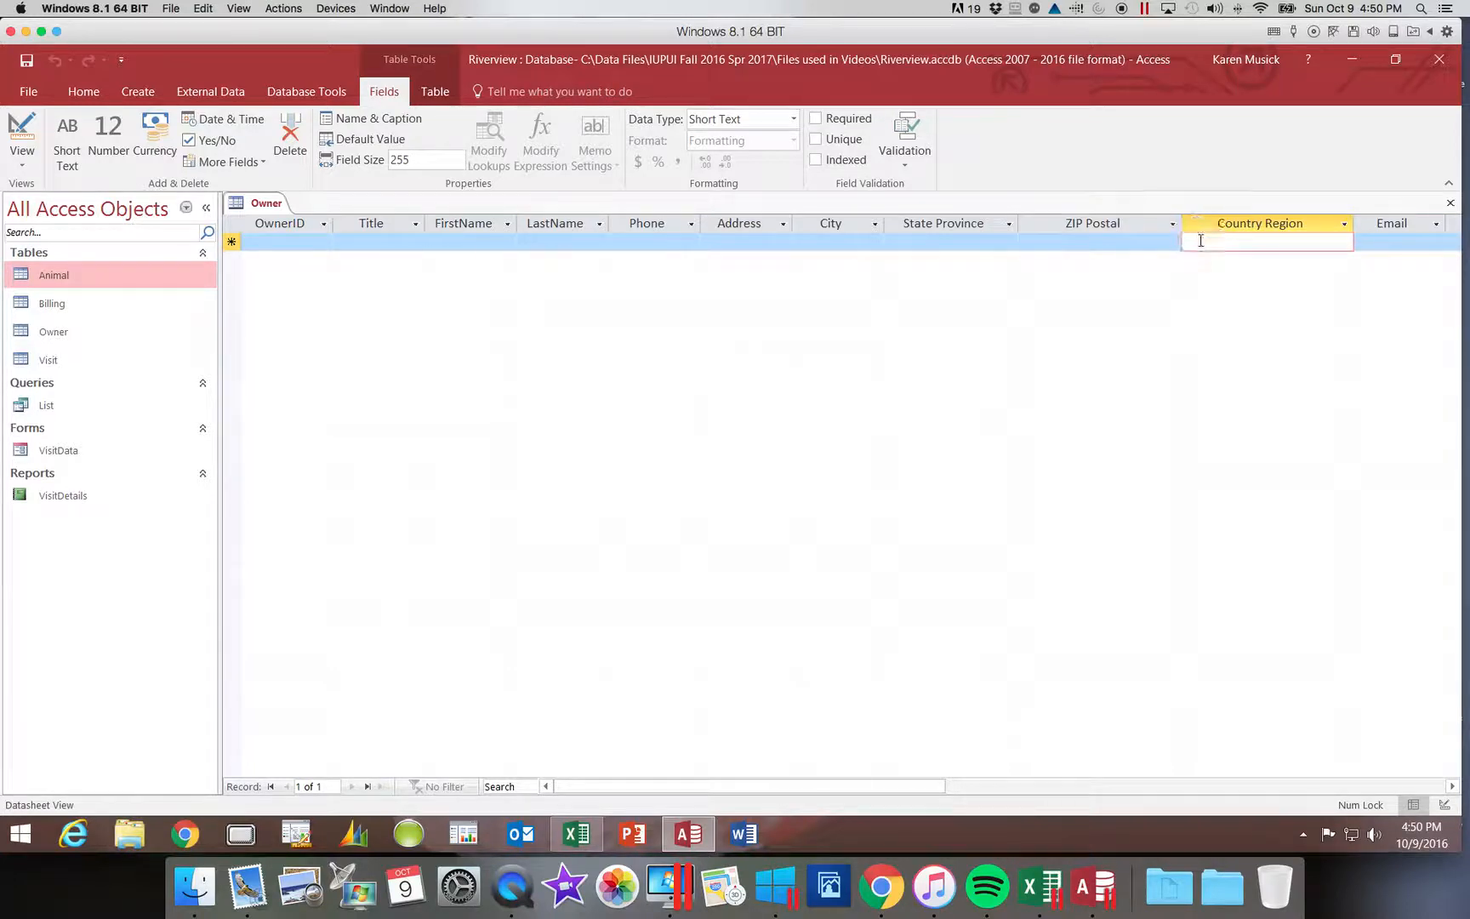
click(290, 127)
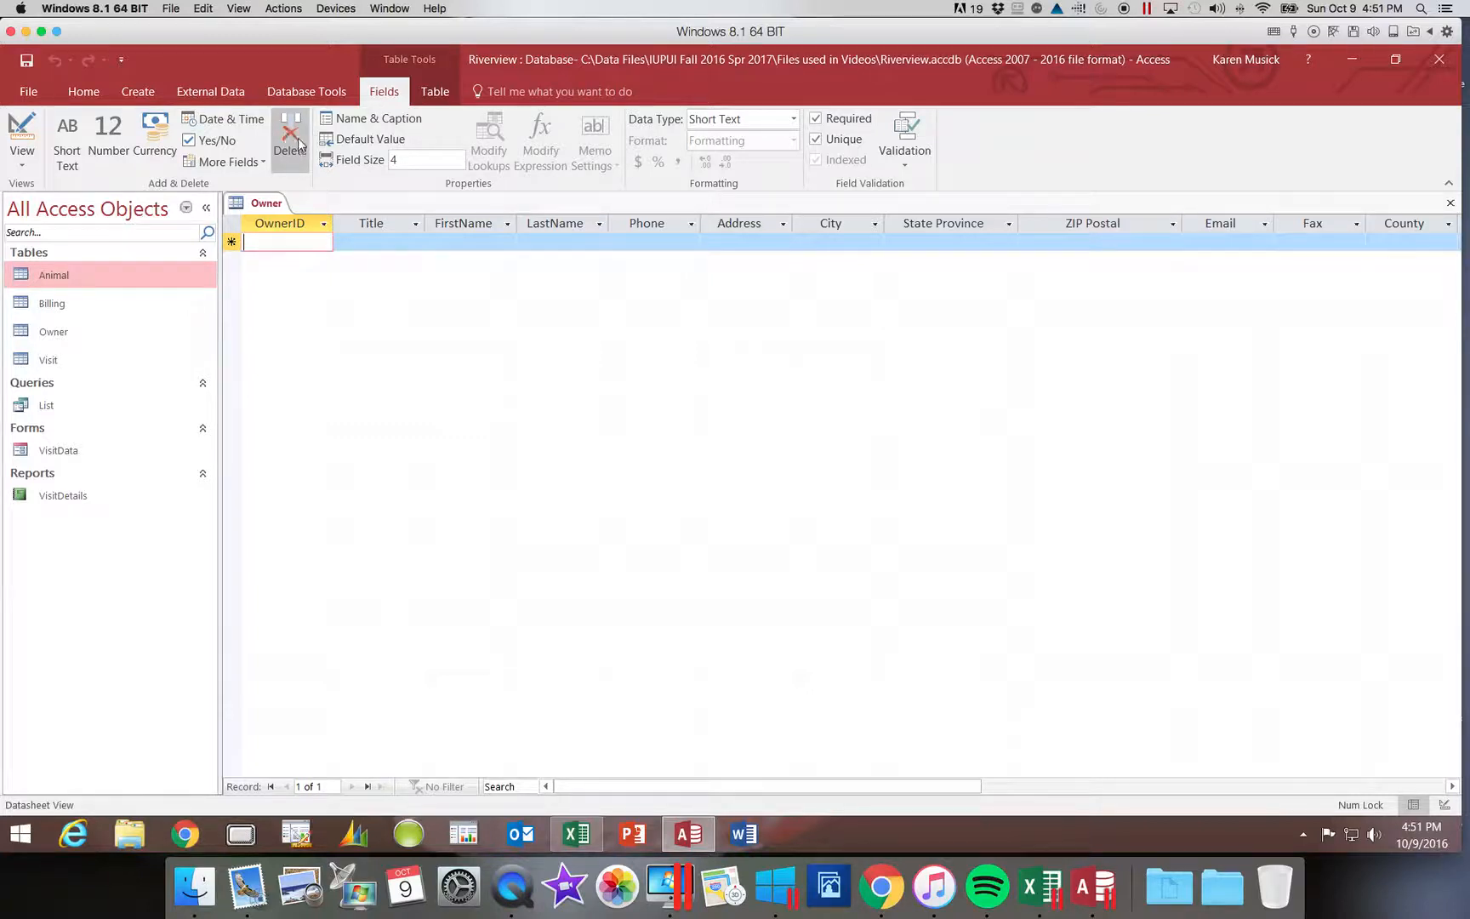
Switch the Owner table to Design view and delete the Title field.
click(24, 165)
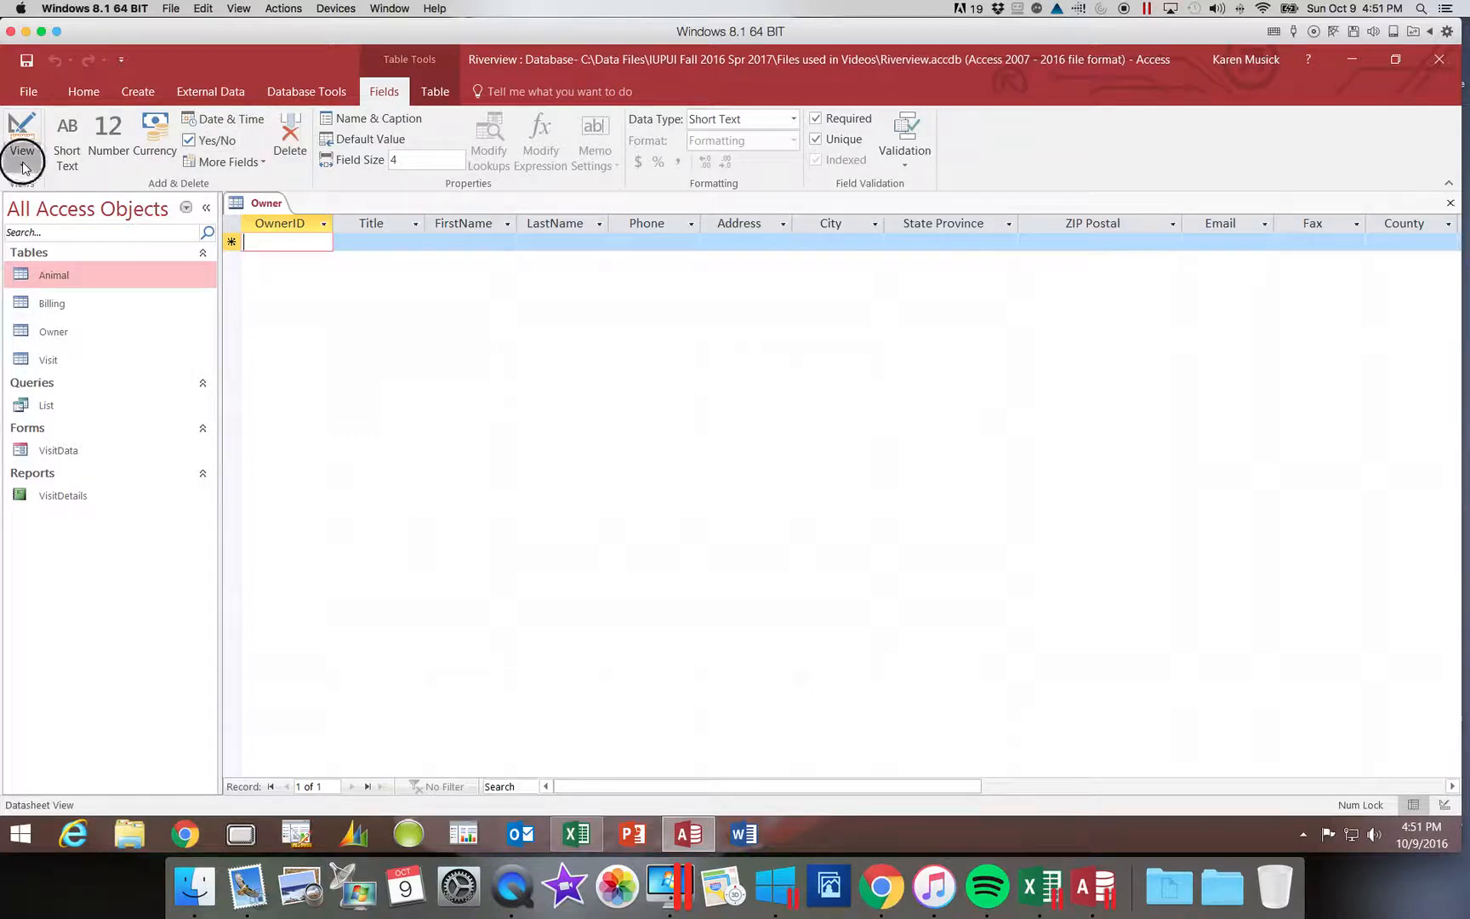
click(34, 231)
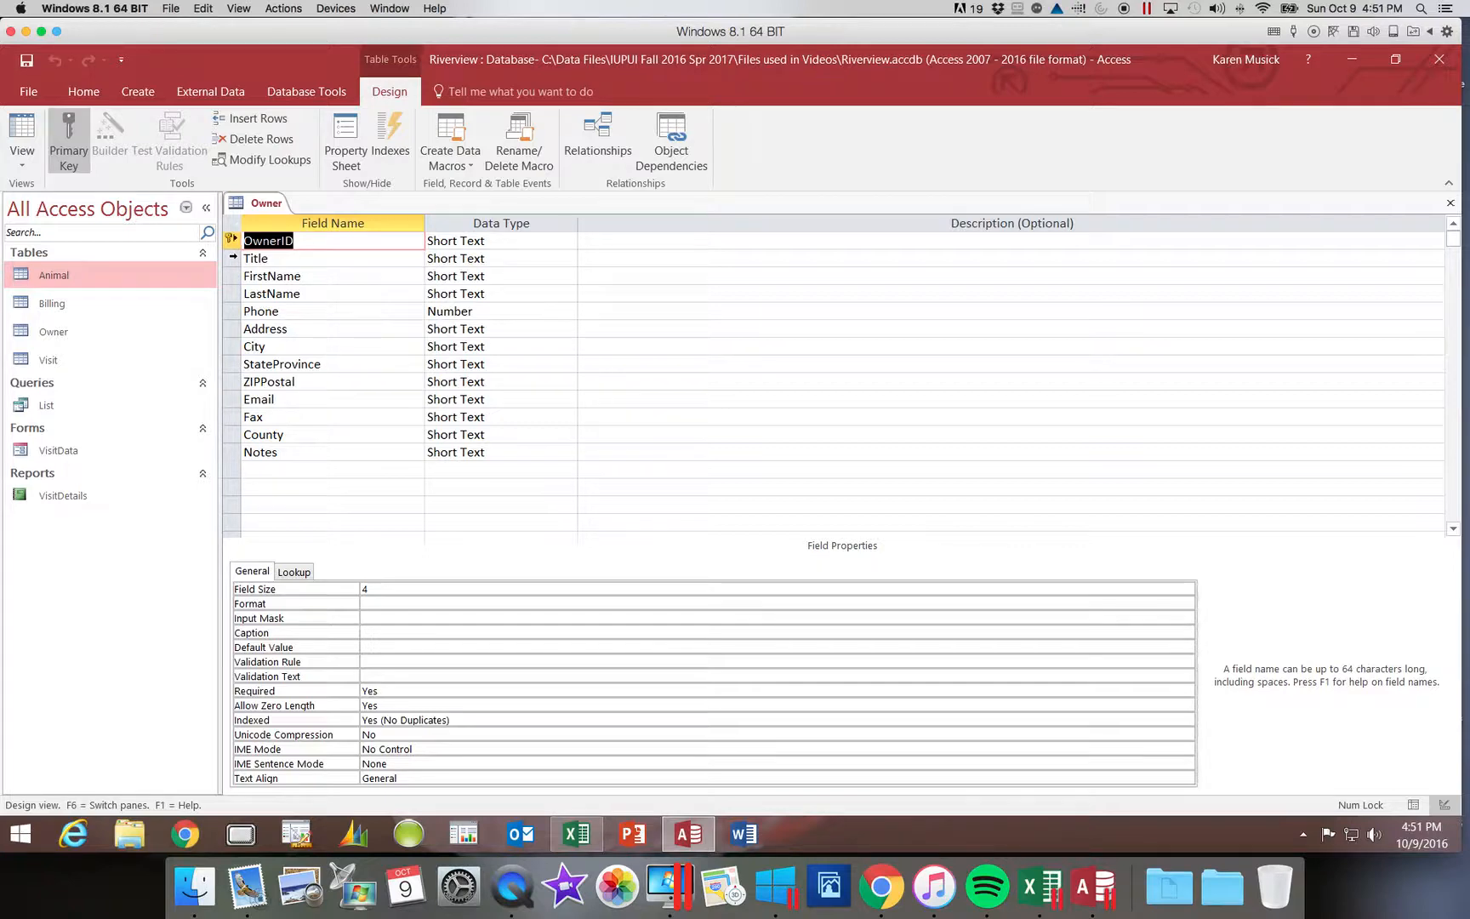
click(232, 257)
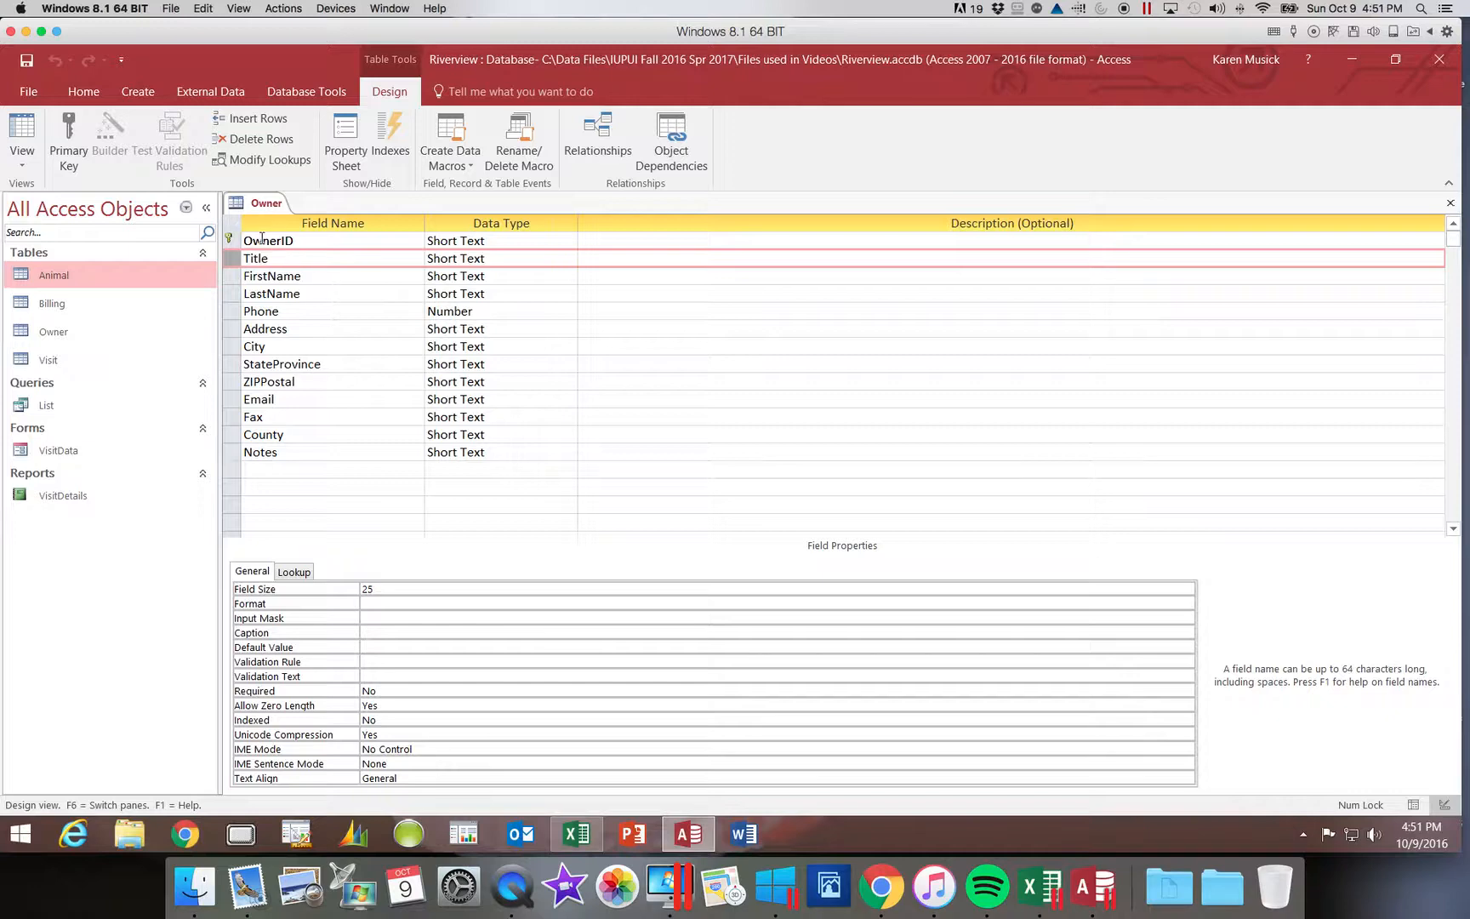
click(276, 146)
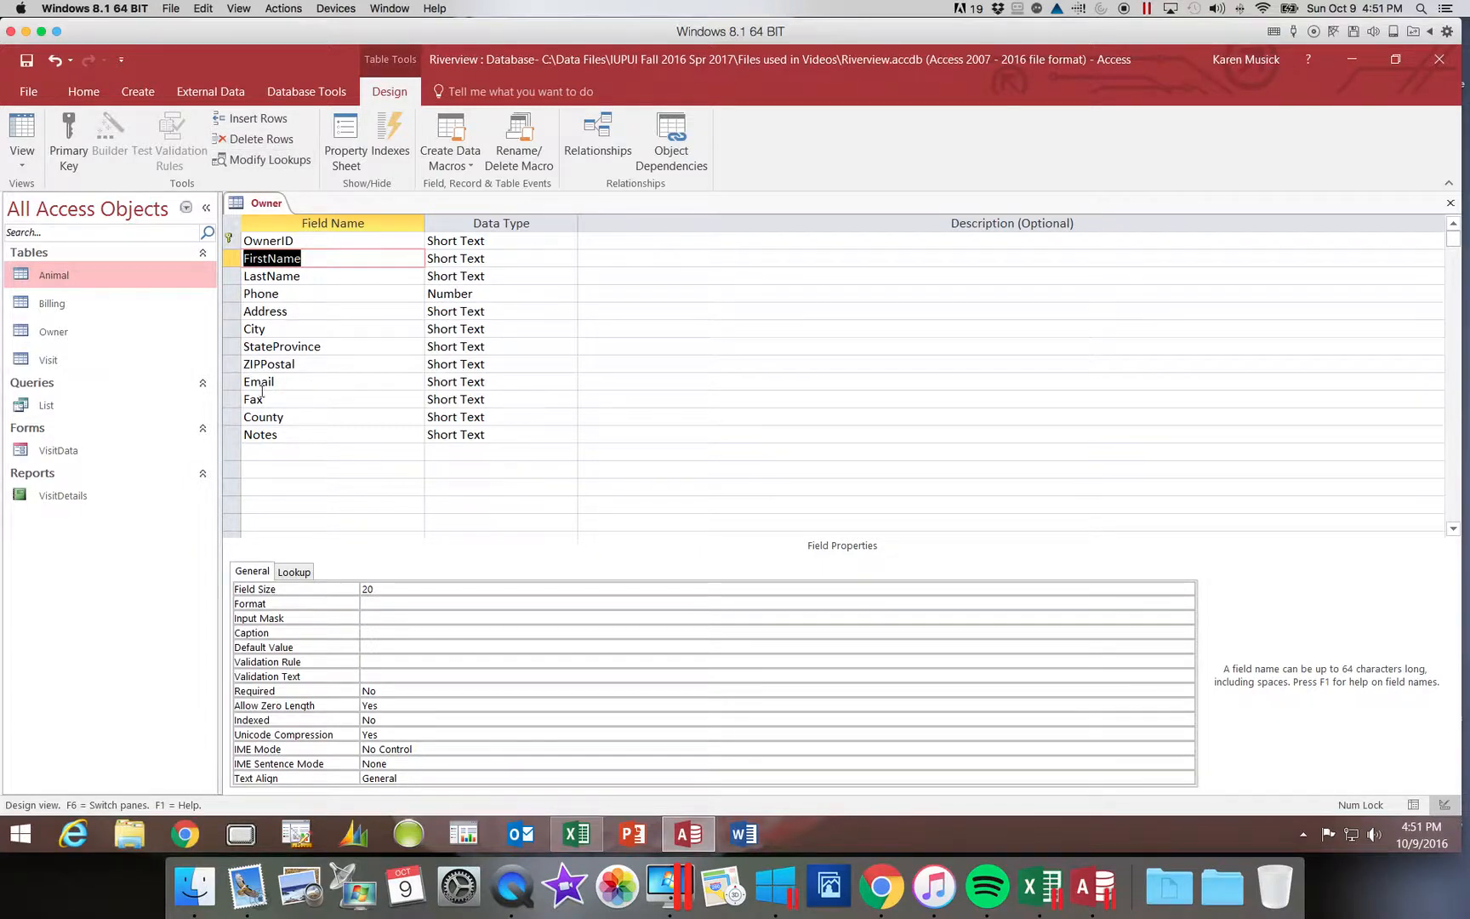
Delete the Fax, County and Notes fields from the Owner table together.
click(235, 399)
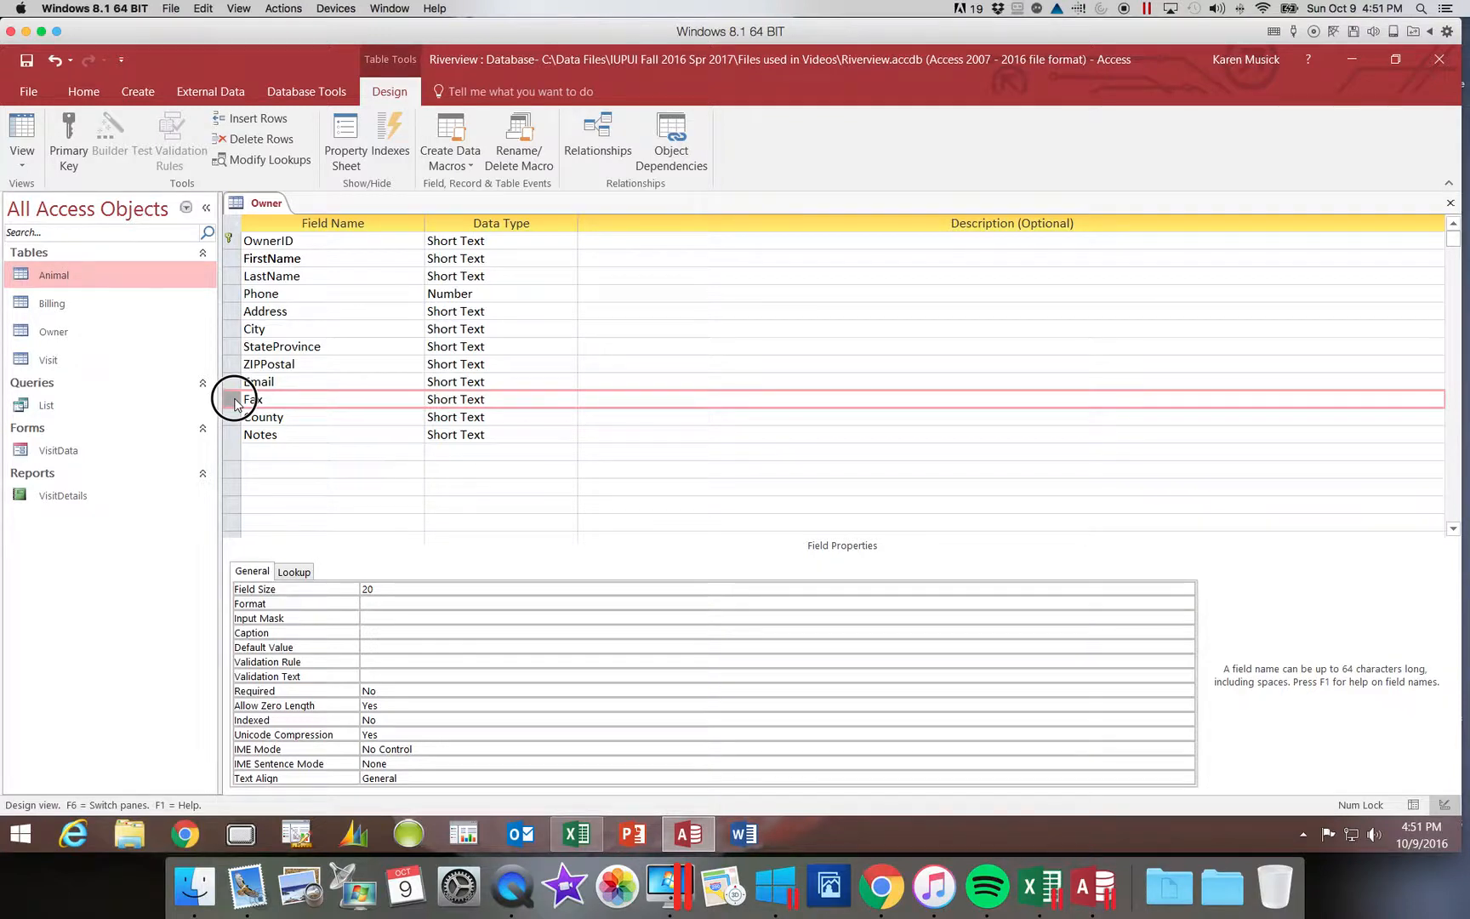
drag(235, 401, 226, 442)
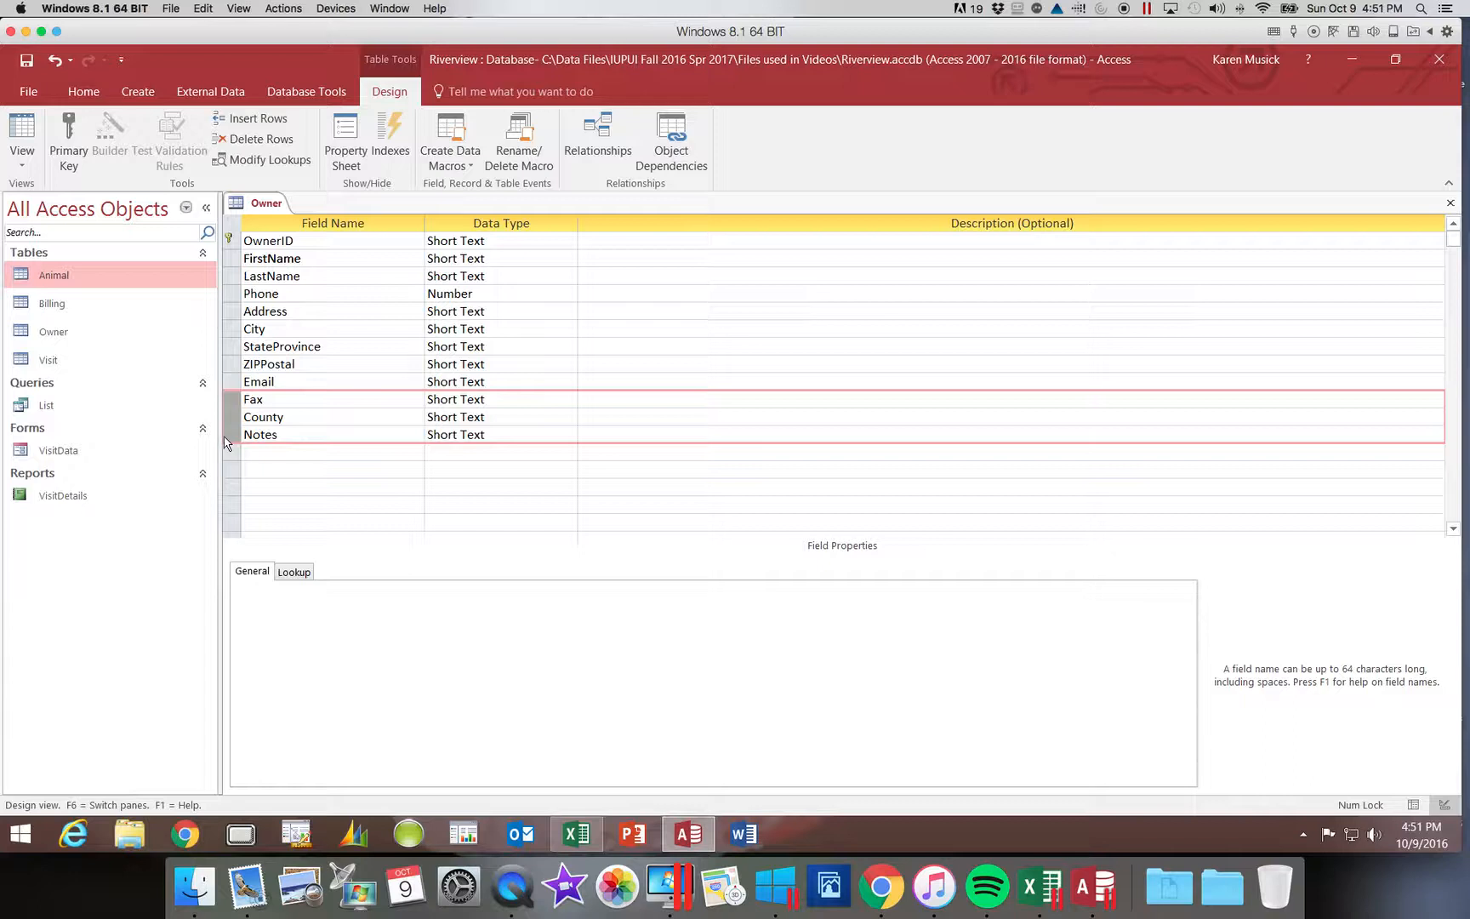
click(255, 139)
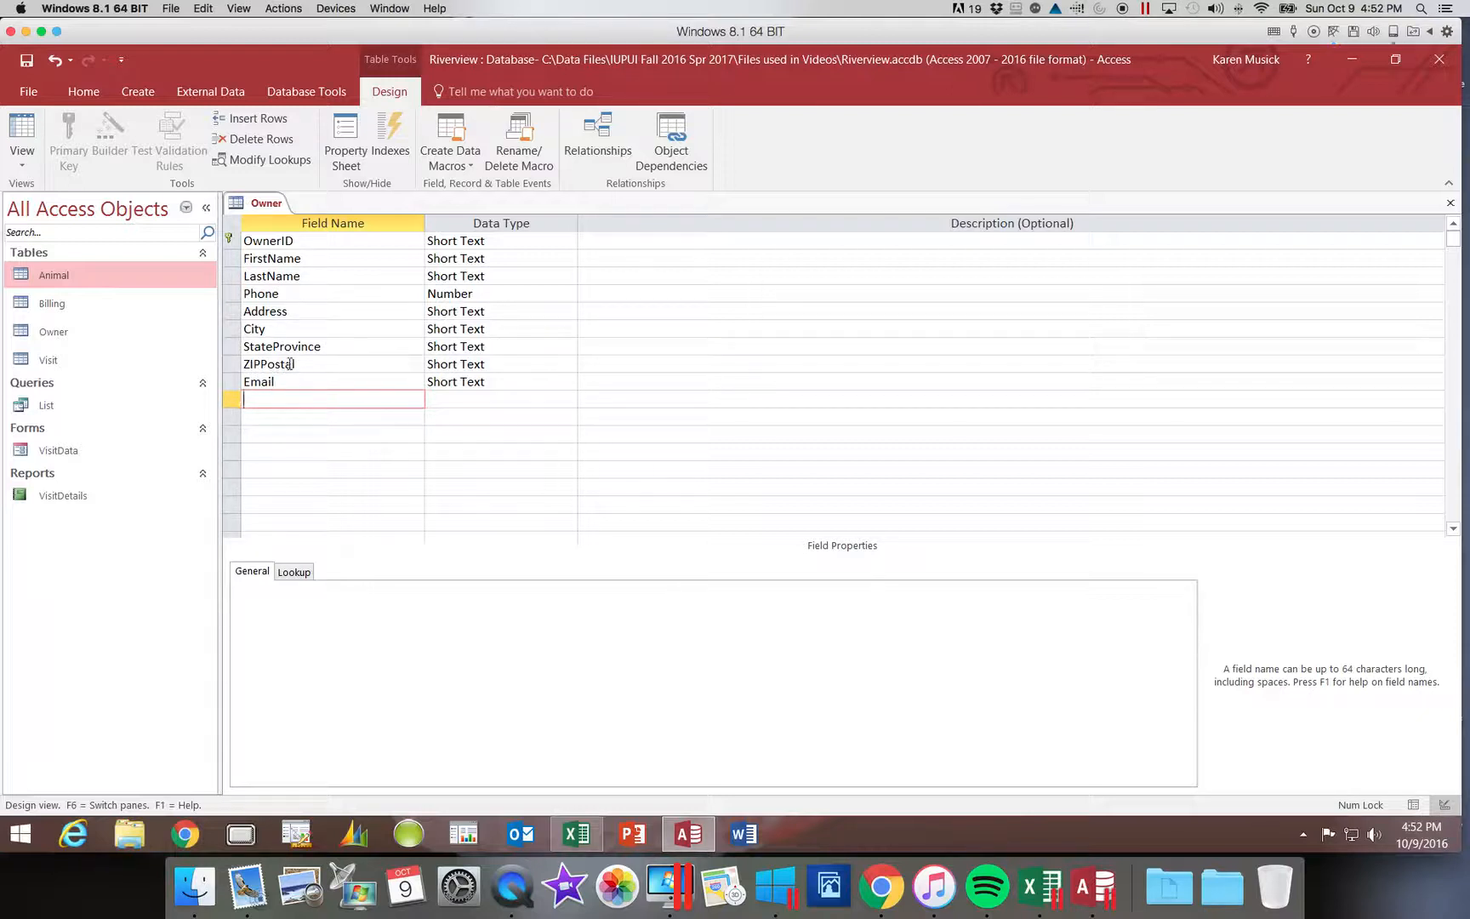
Rename the ZIPPostal field in the Owner table as Zip.
drag(299, 364, 217, 371)
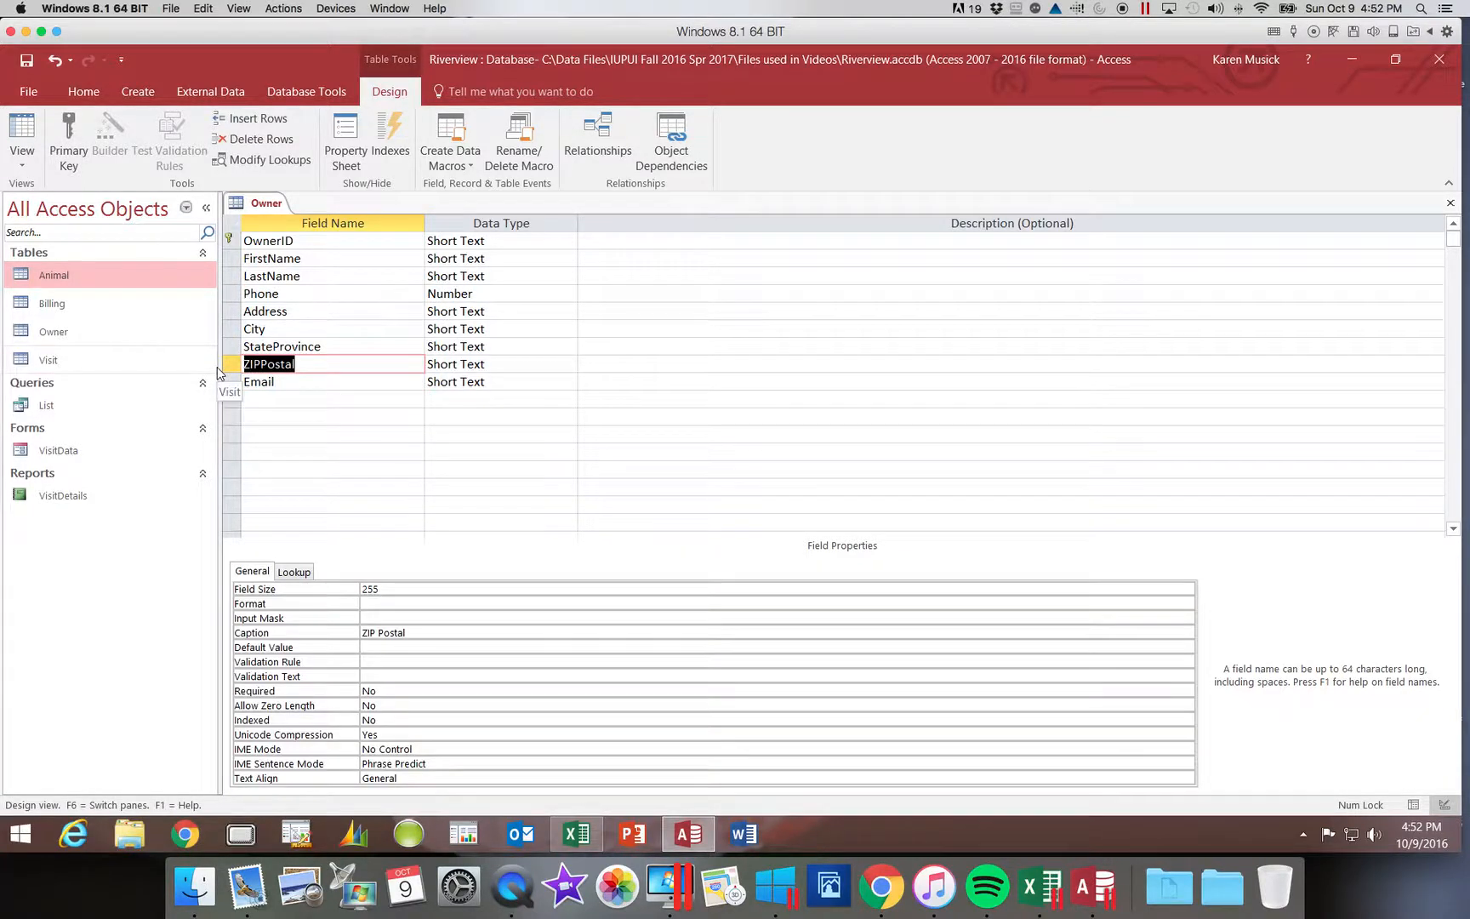
text(Zip)
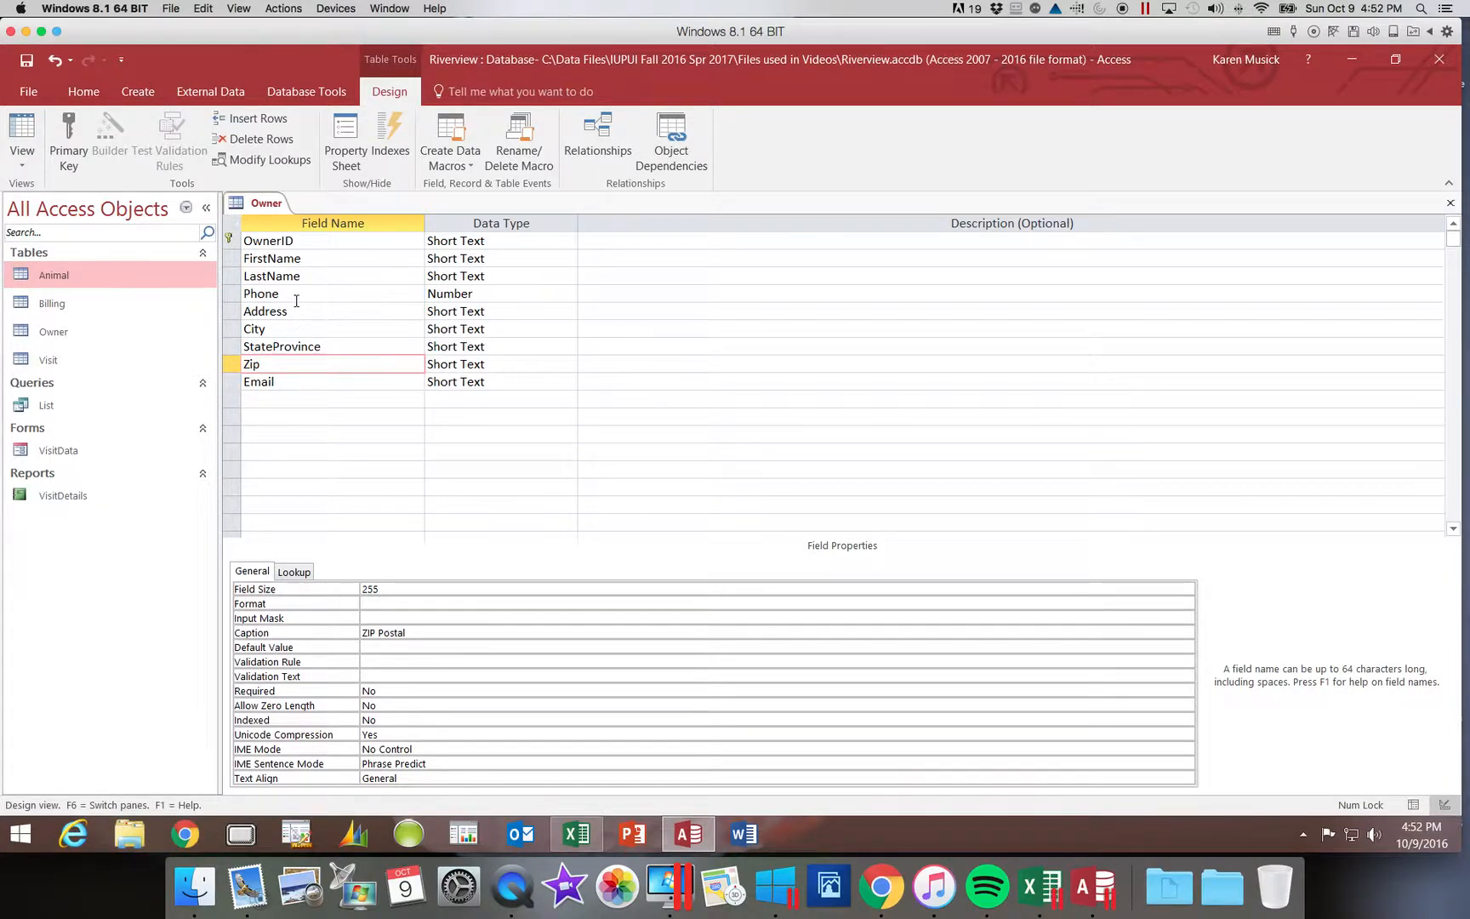
Change the Phone field's data type to Short Text and set its field size to 14.
click(511, 296)
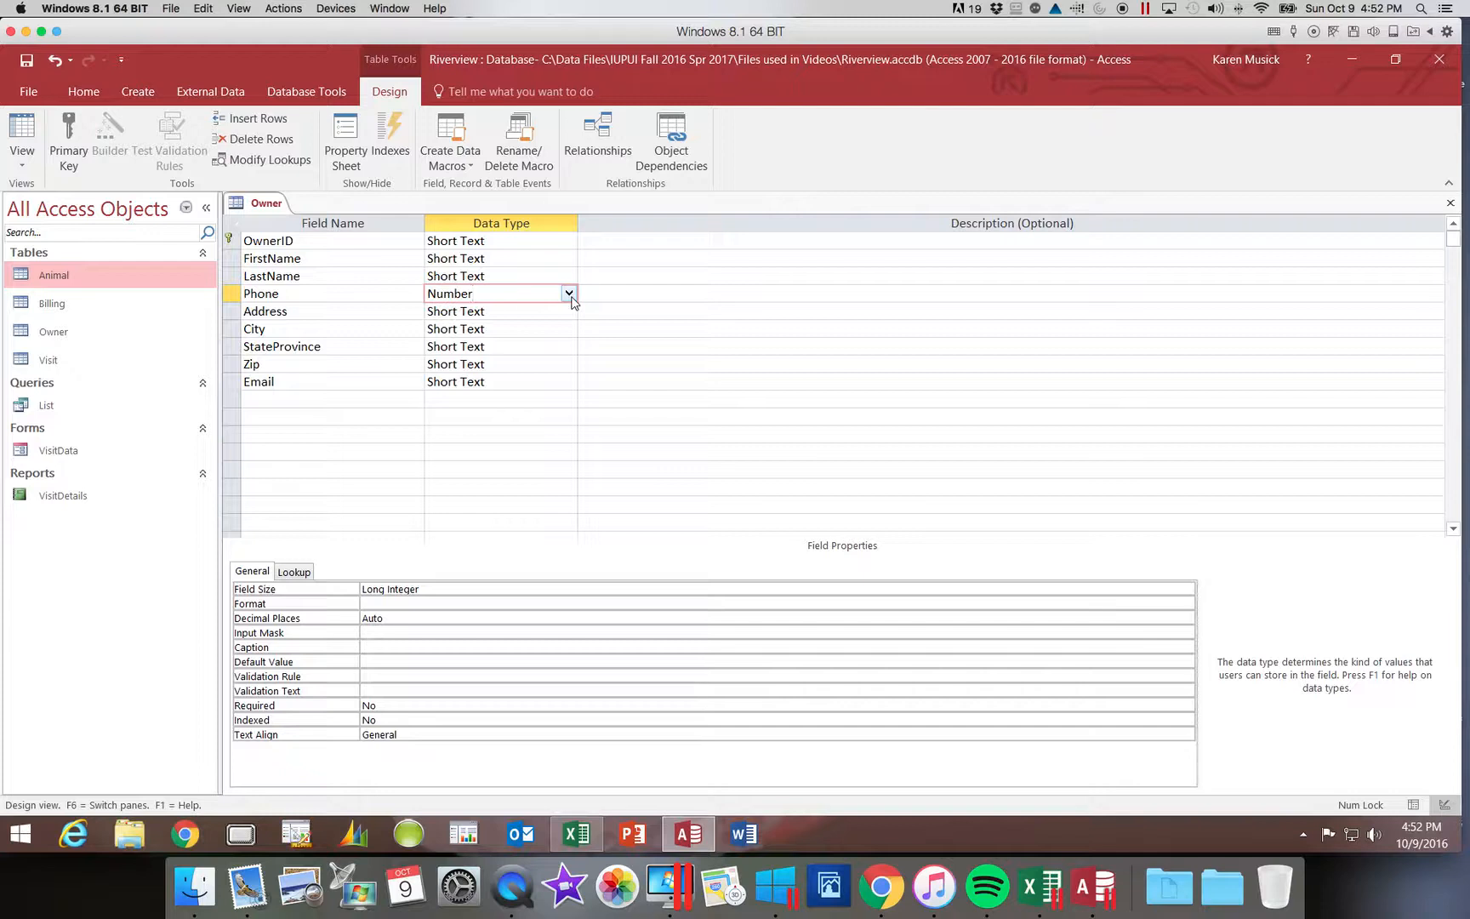
click(568, 293)
click(546, 308)
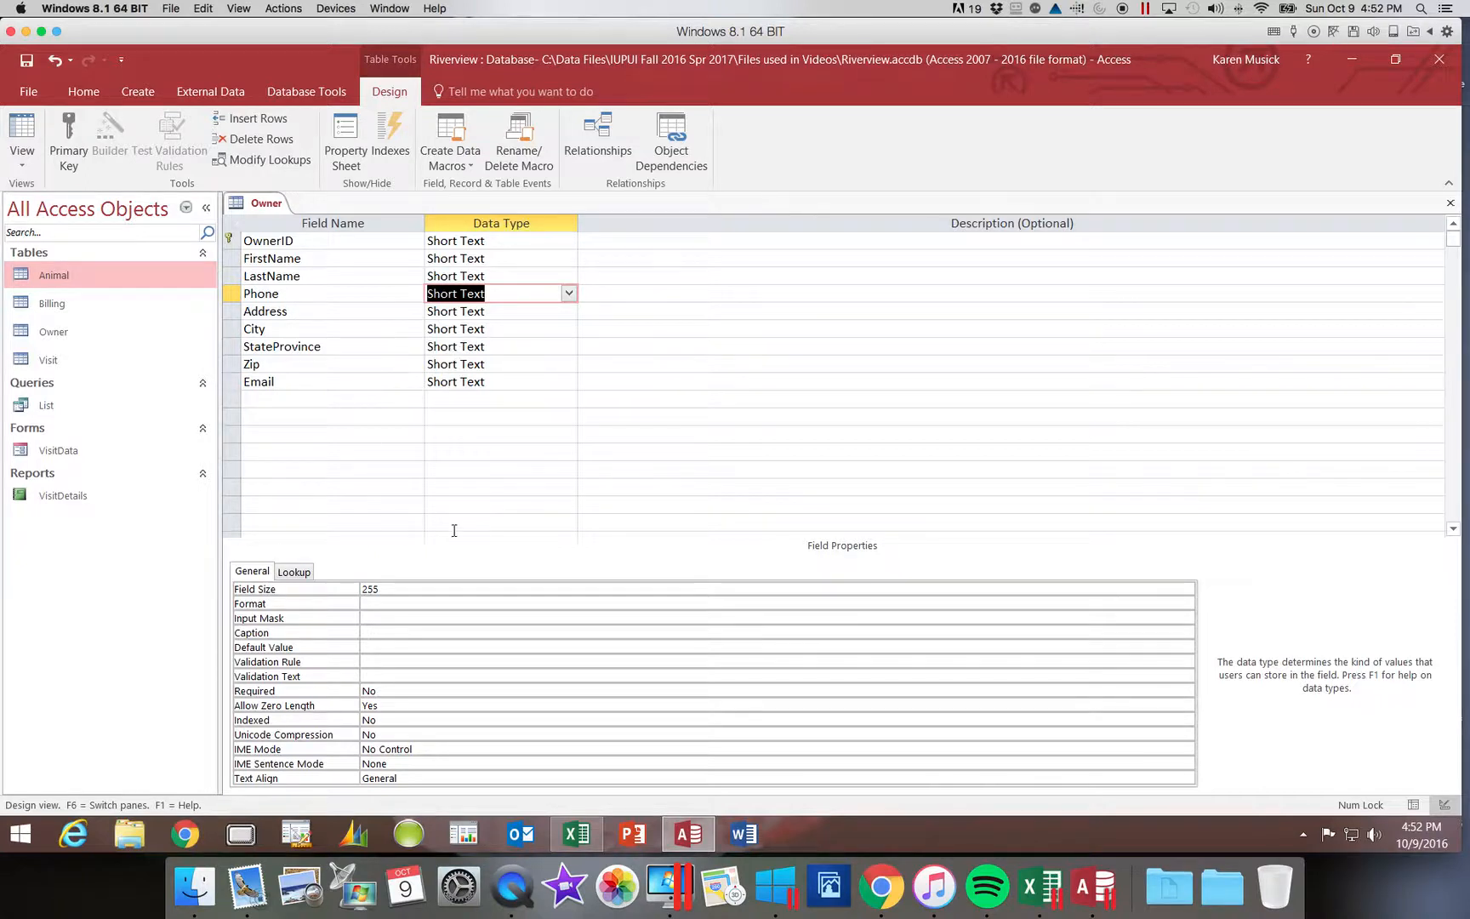
click(390, 587)
double_click(393, 589)
text(14)
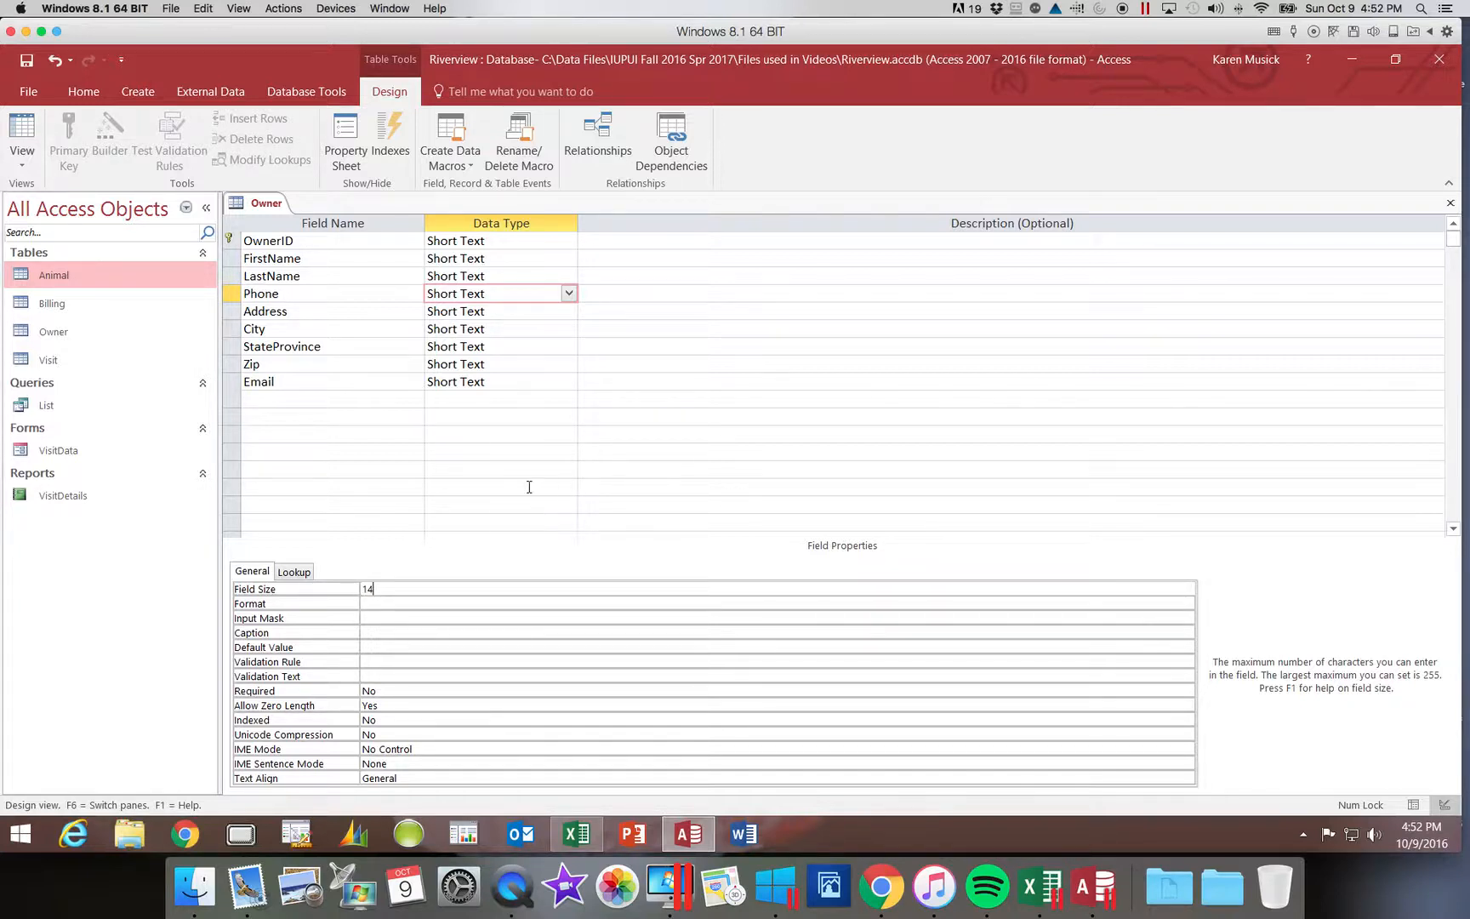
Rename the StateProvince field in the Owner table as State.
click(325, 347)
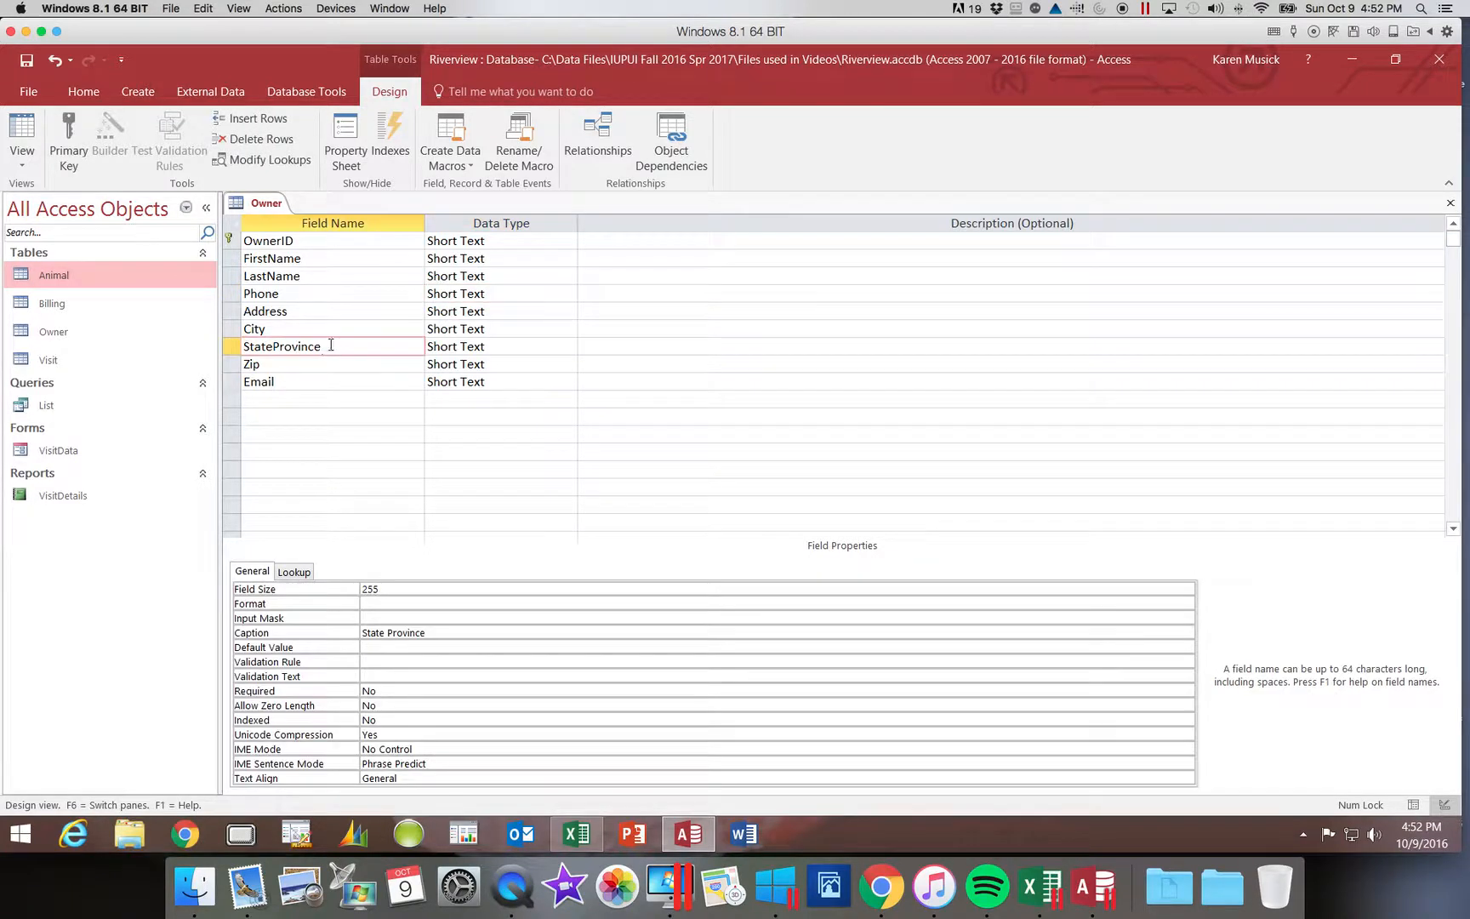
key(BackSpace)
key(BackSpace)
key(BackSpace)
key(BackSpace)
key(BackSpace)
key(BackSpace)
key(BackSpace)
key(BackSpace)
key(BackSpace)
text(r)
key(BackSpace)
text(e)
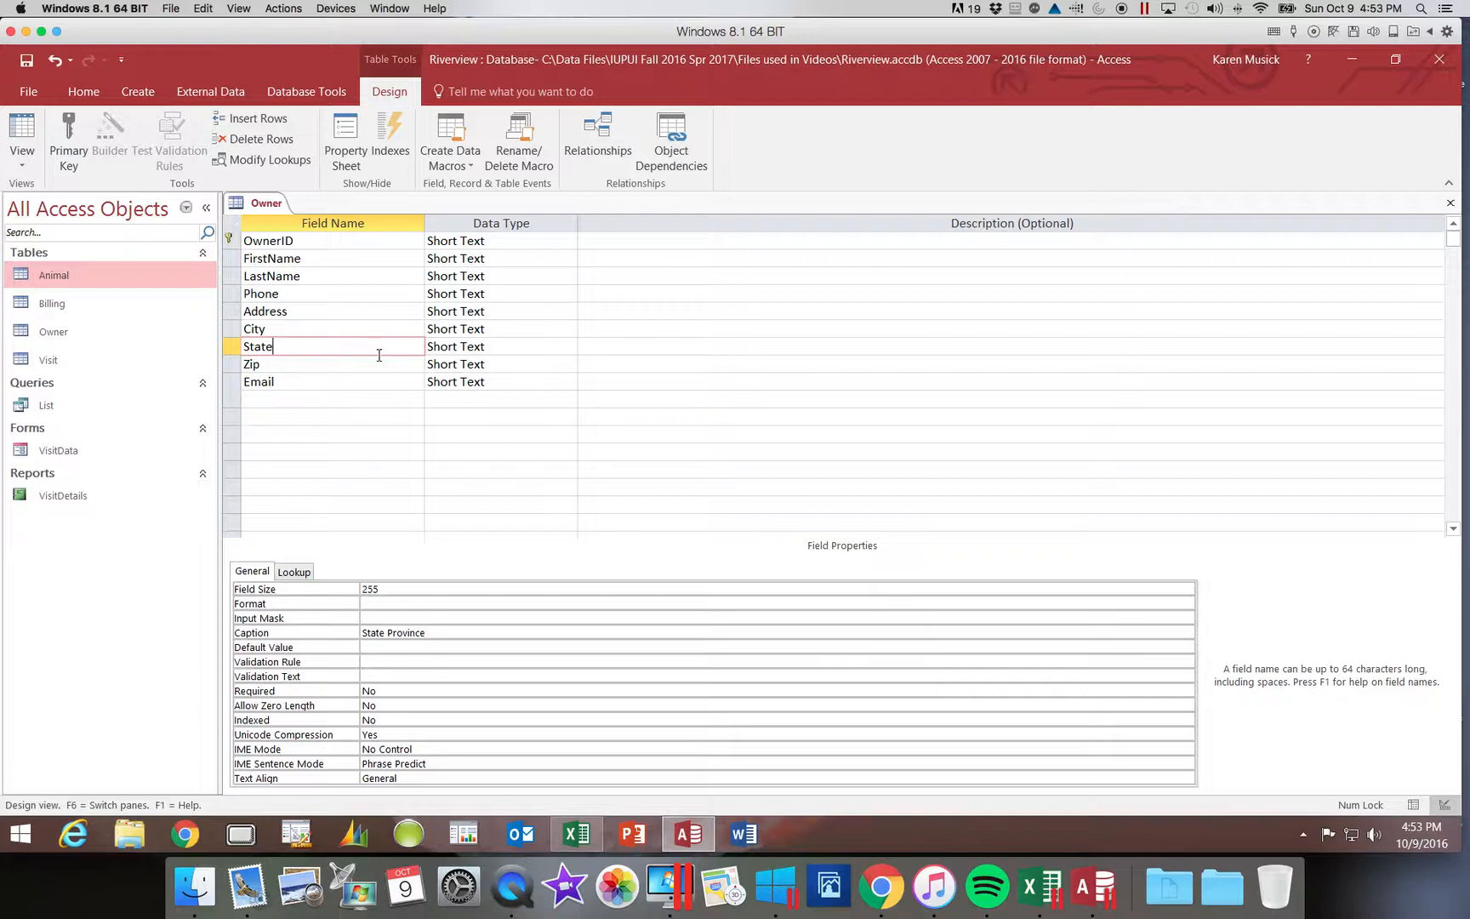
Give the OwnerID field the caption Owner ID and the description Primary key.
click(309, 243)
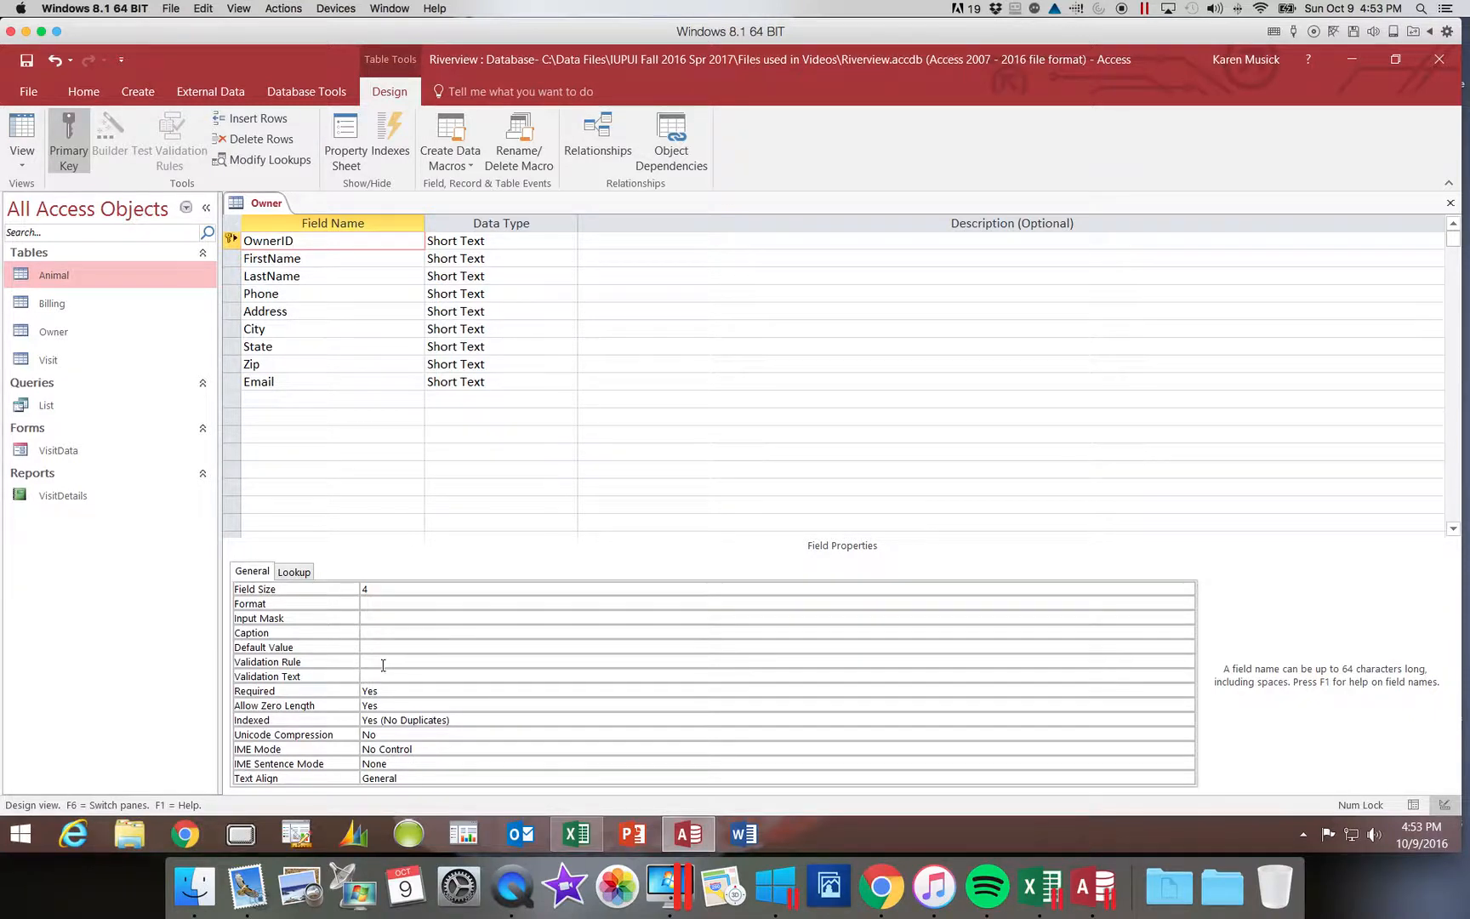
click(383, 633)
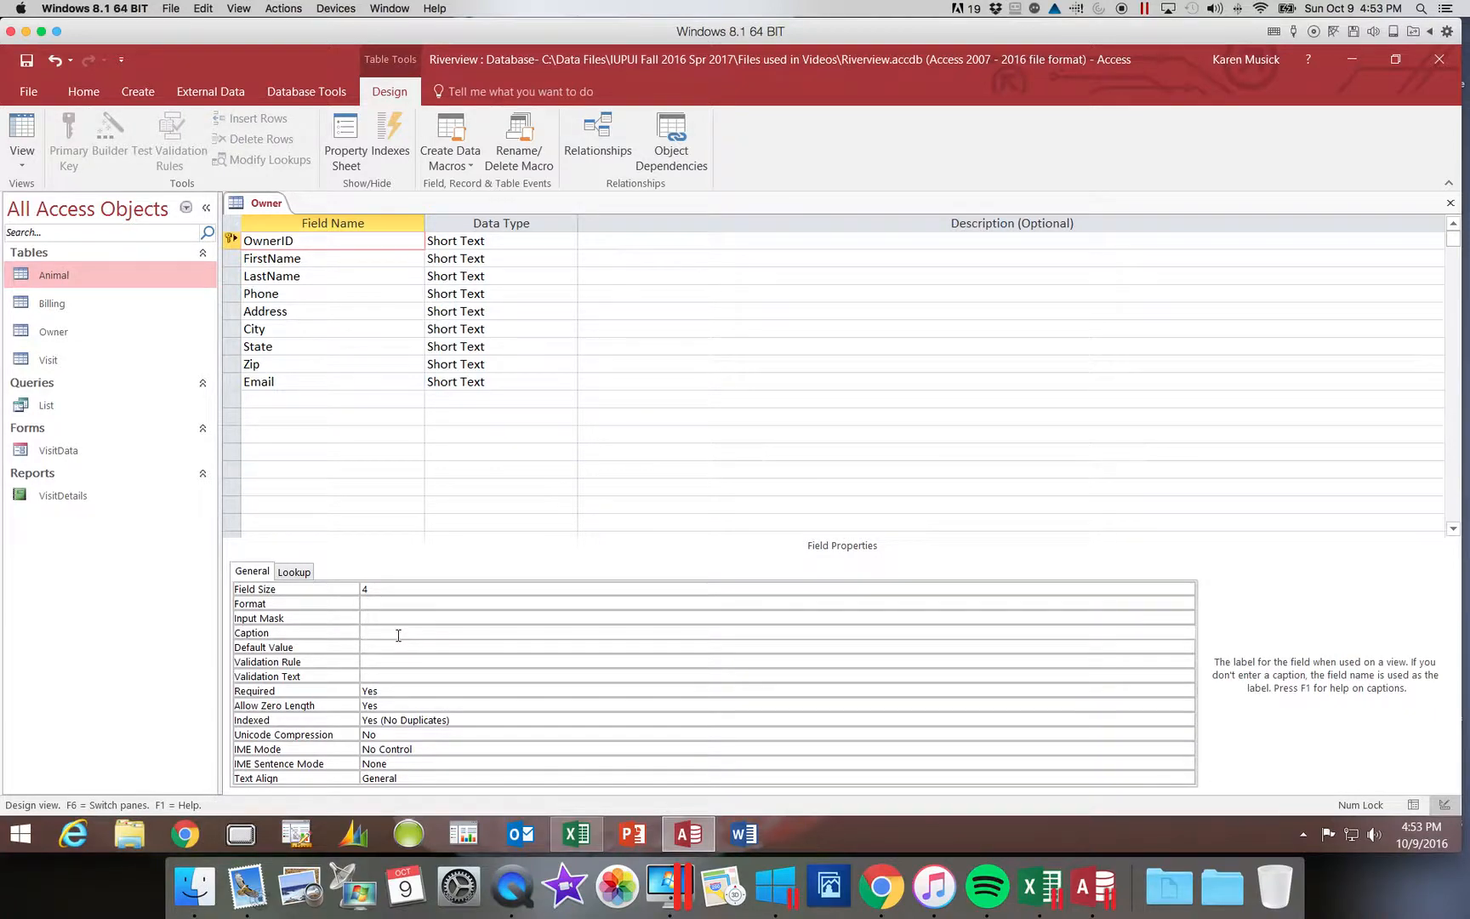
text(Owner ID)
click(618, 242)
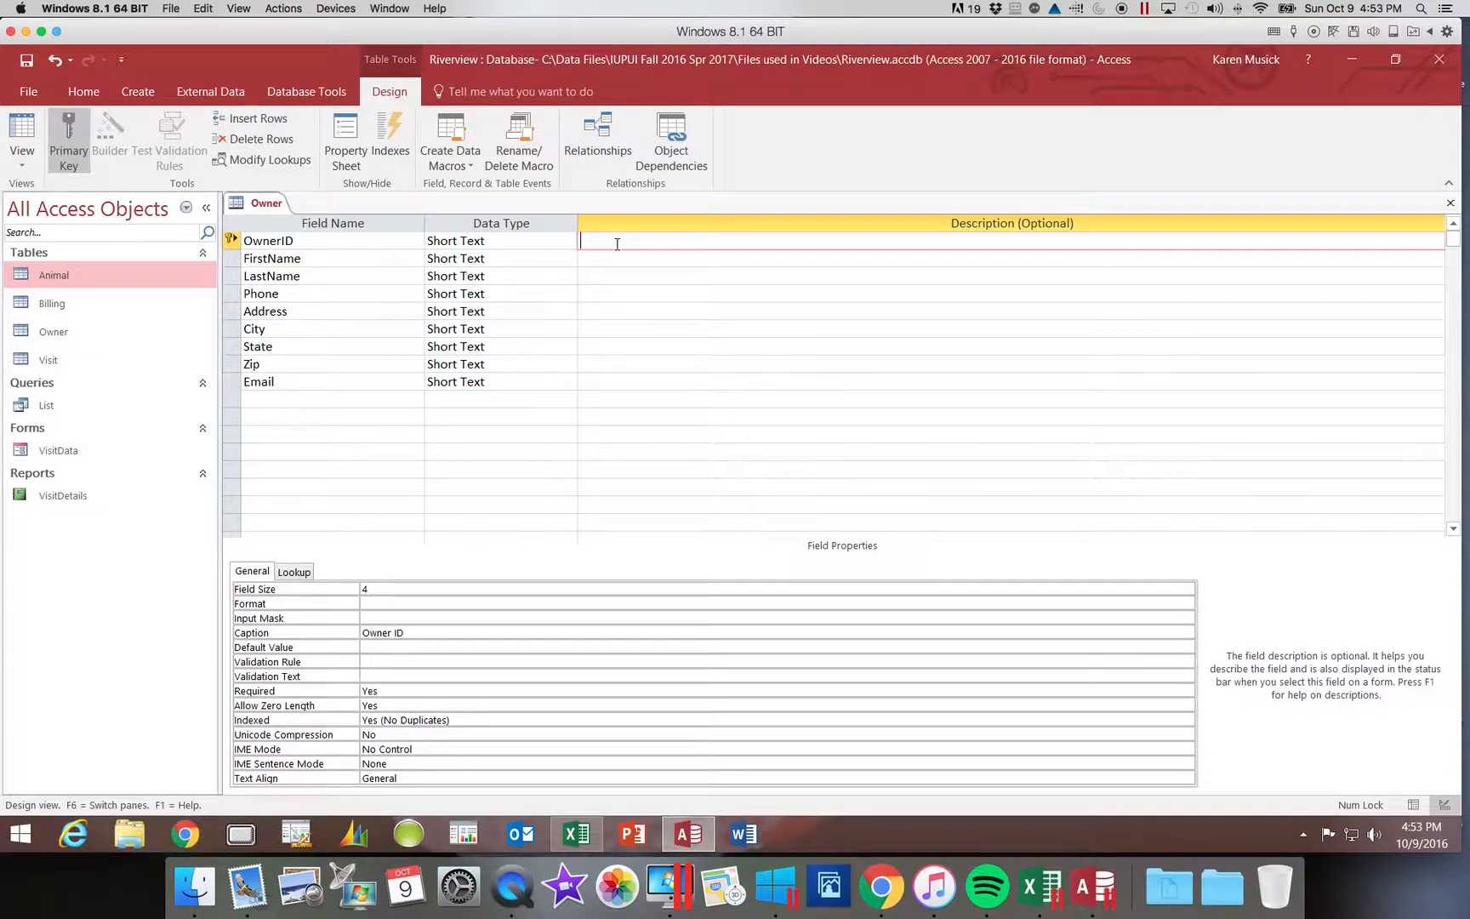
text(Primary key)
Set the captions of the FirstName and LastName fields to First Name and Last Name.
click(342, 258)
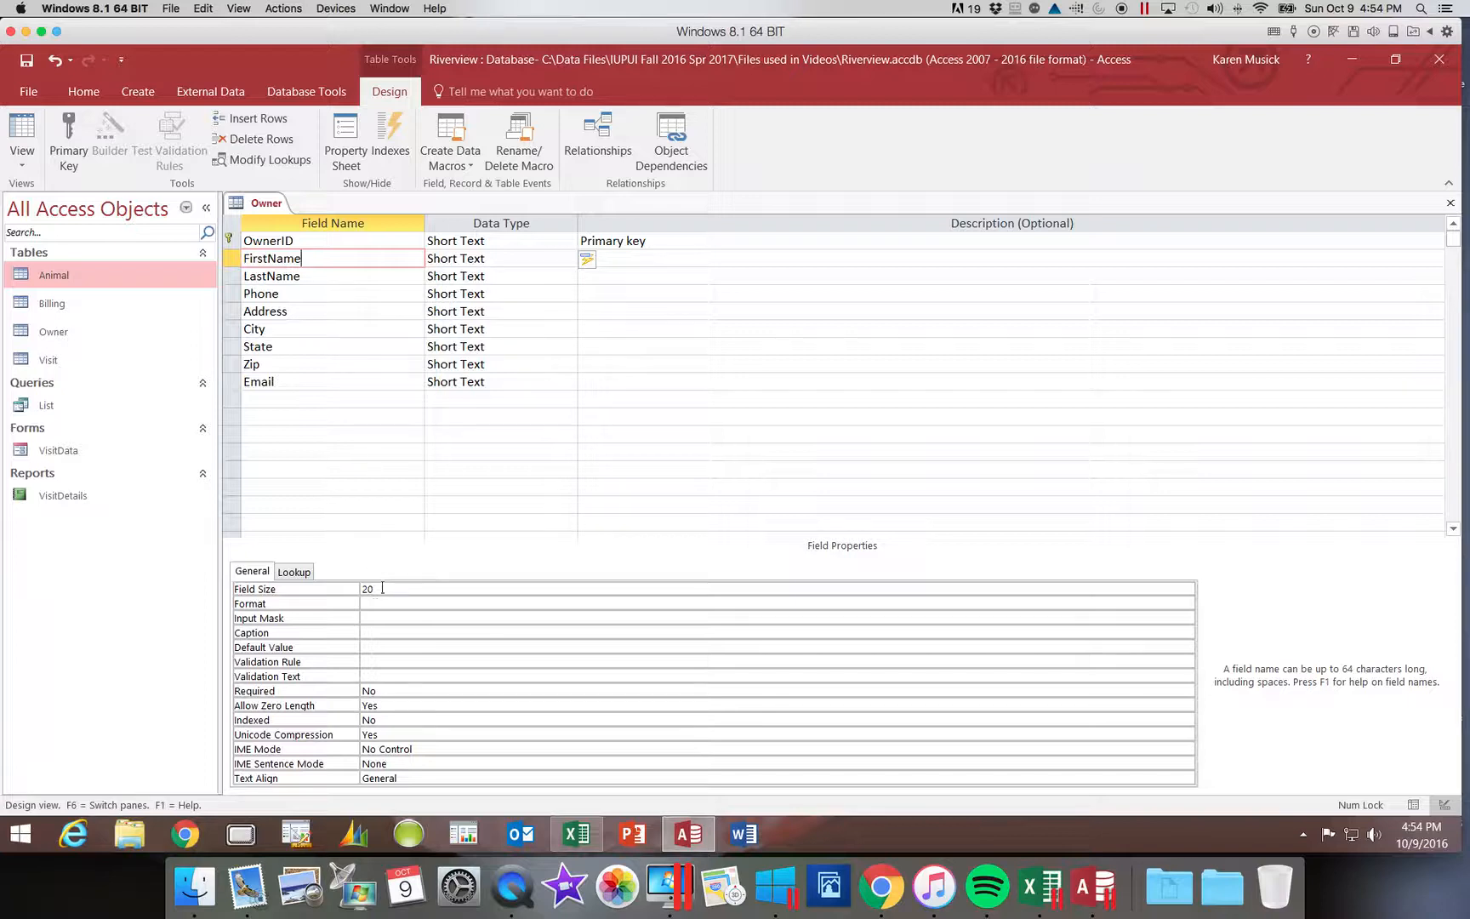
click(372, 630)
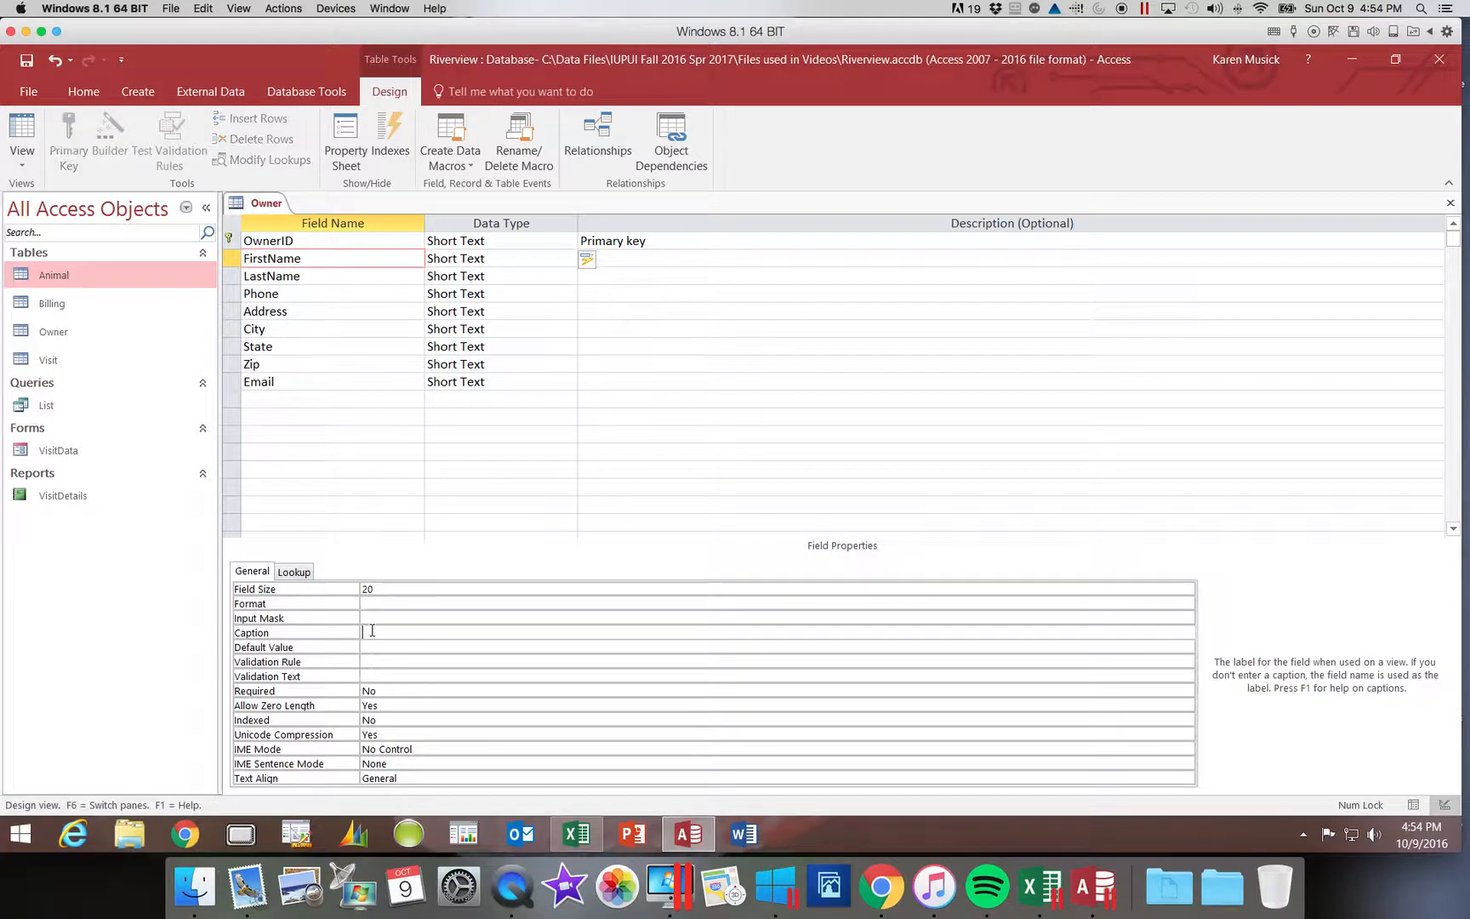
text(First Name)
click(327, 277)
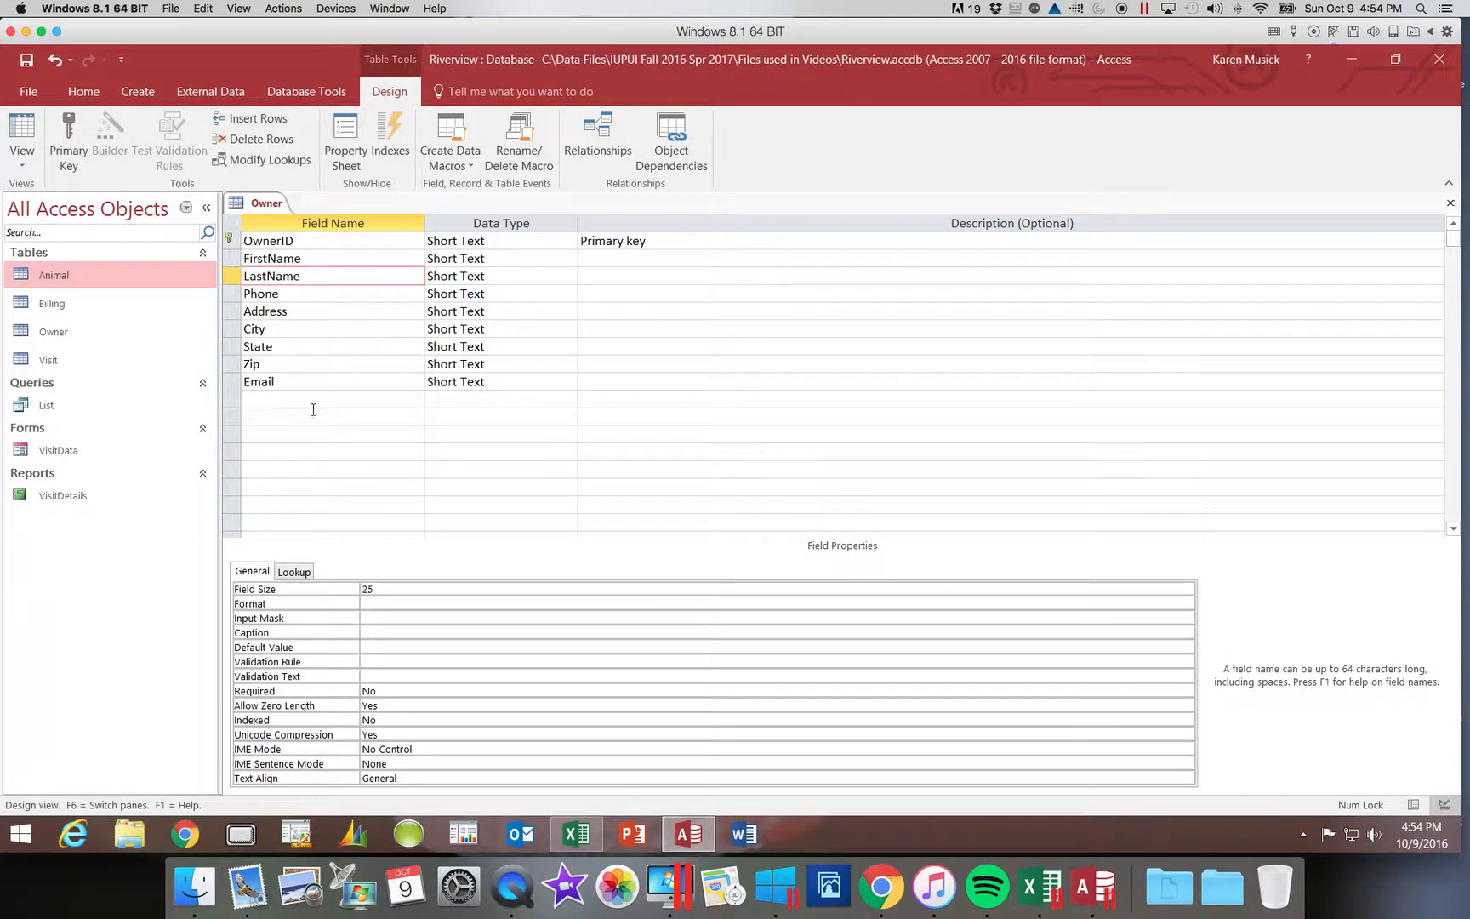
click(372, 632)
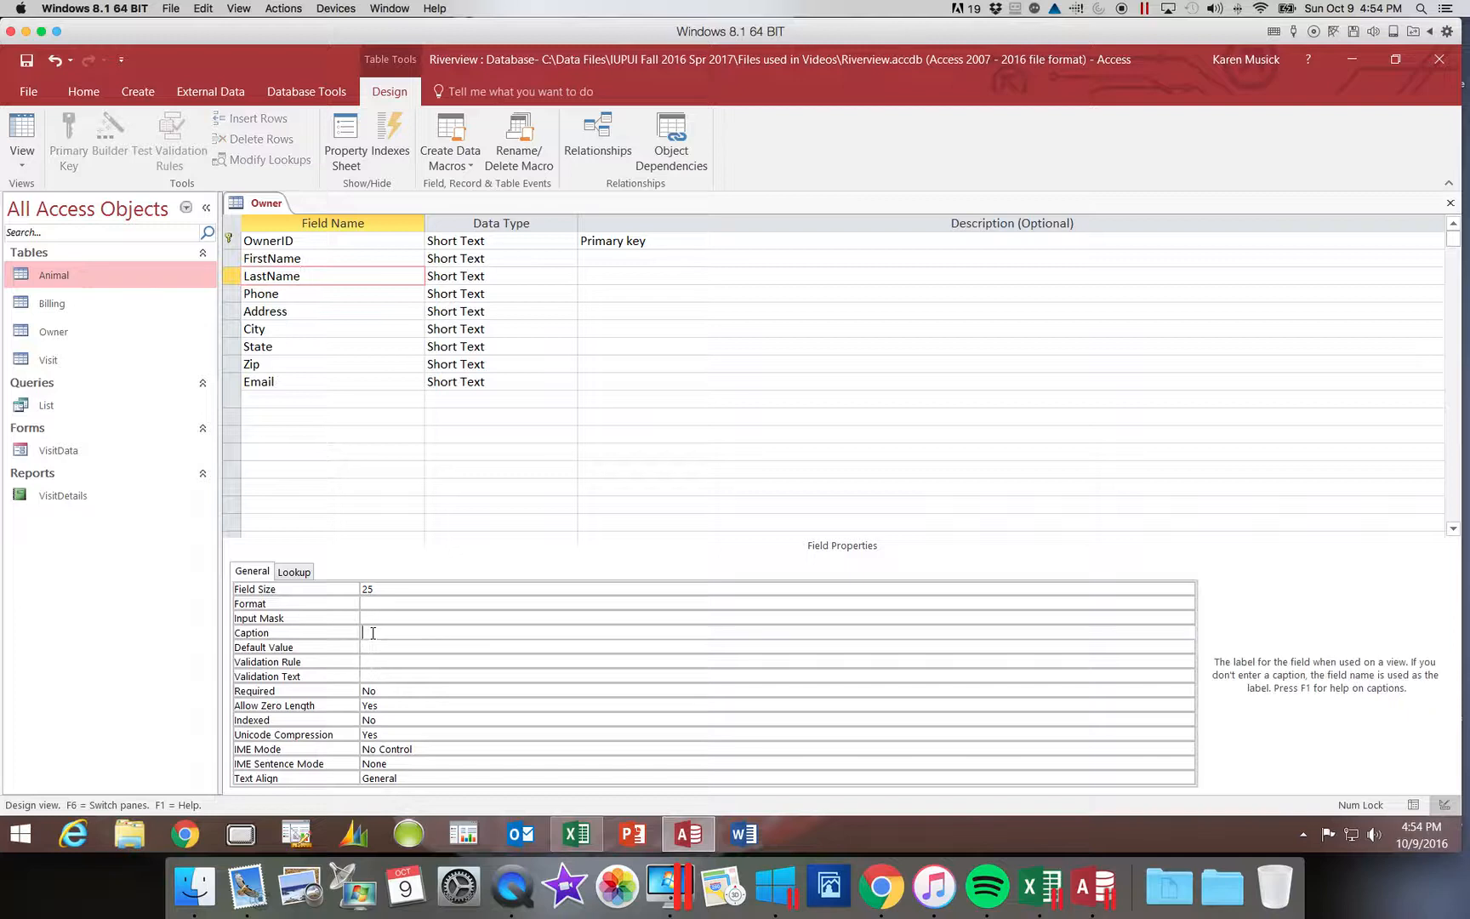
text(Last Name)
Set the Address field's size to 35 and delete its caption.
click(311, 293)
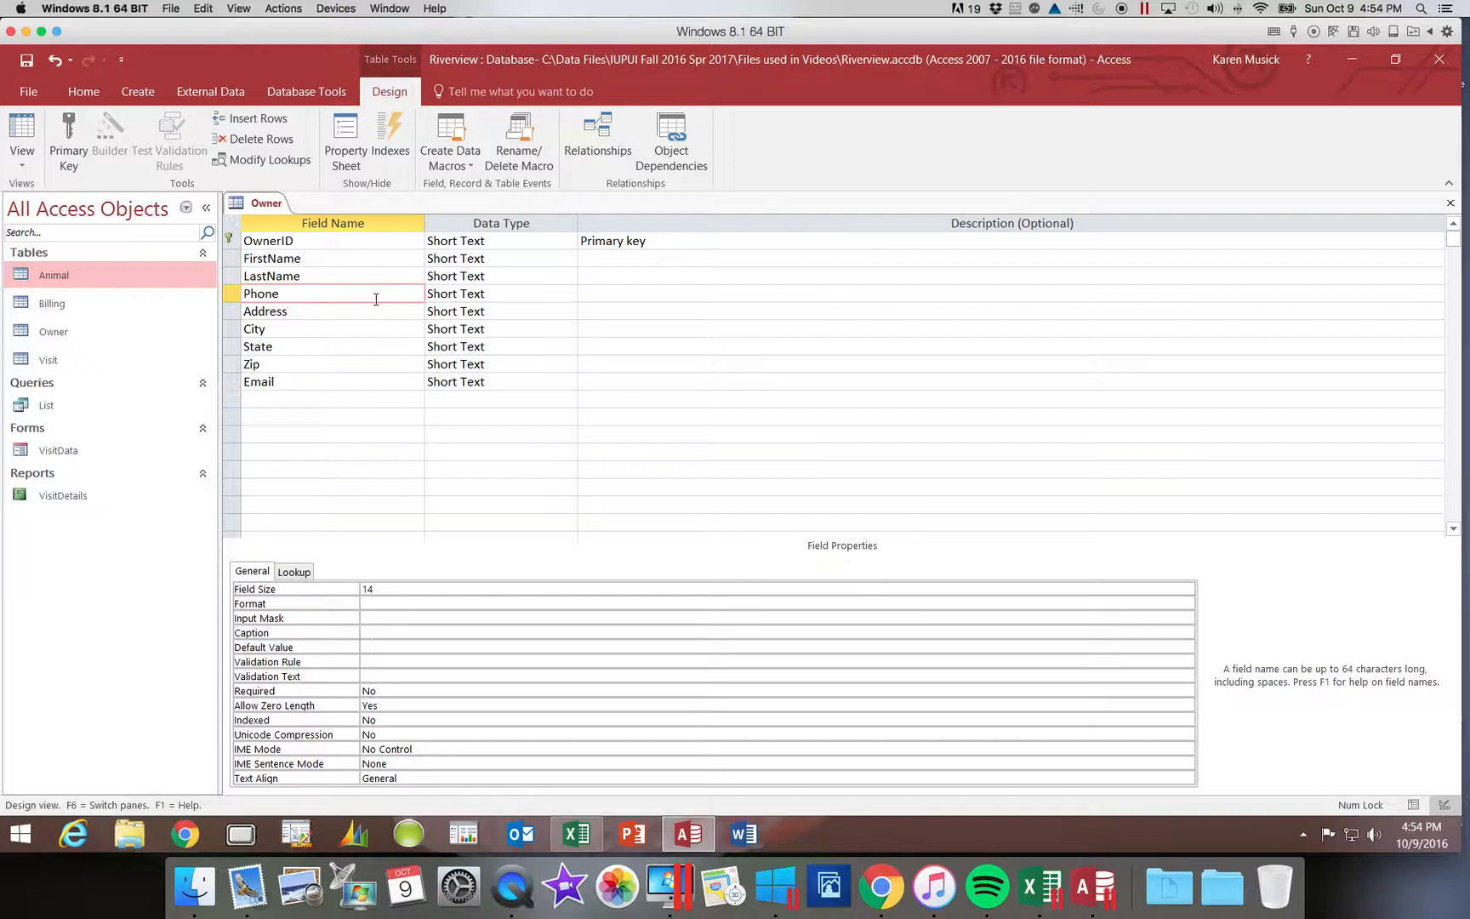
click(301, 311)
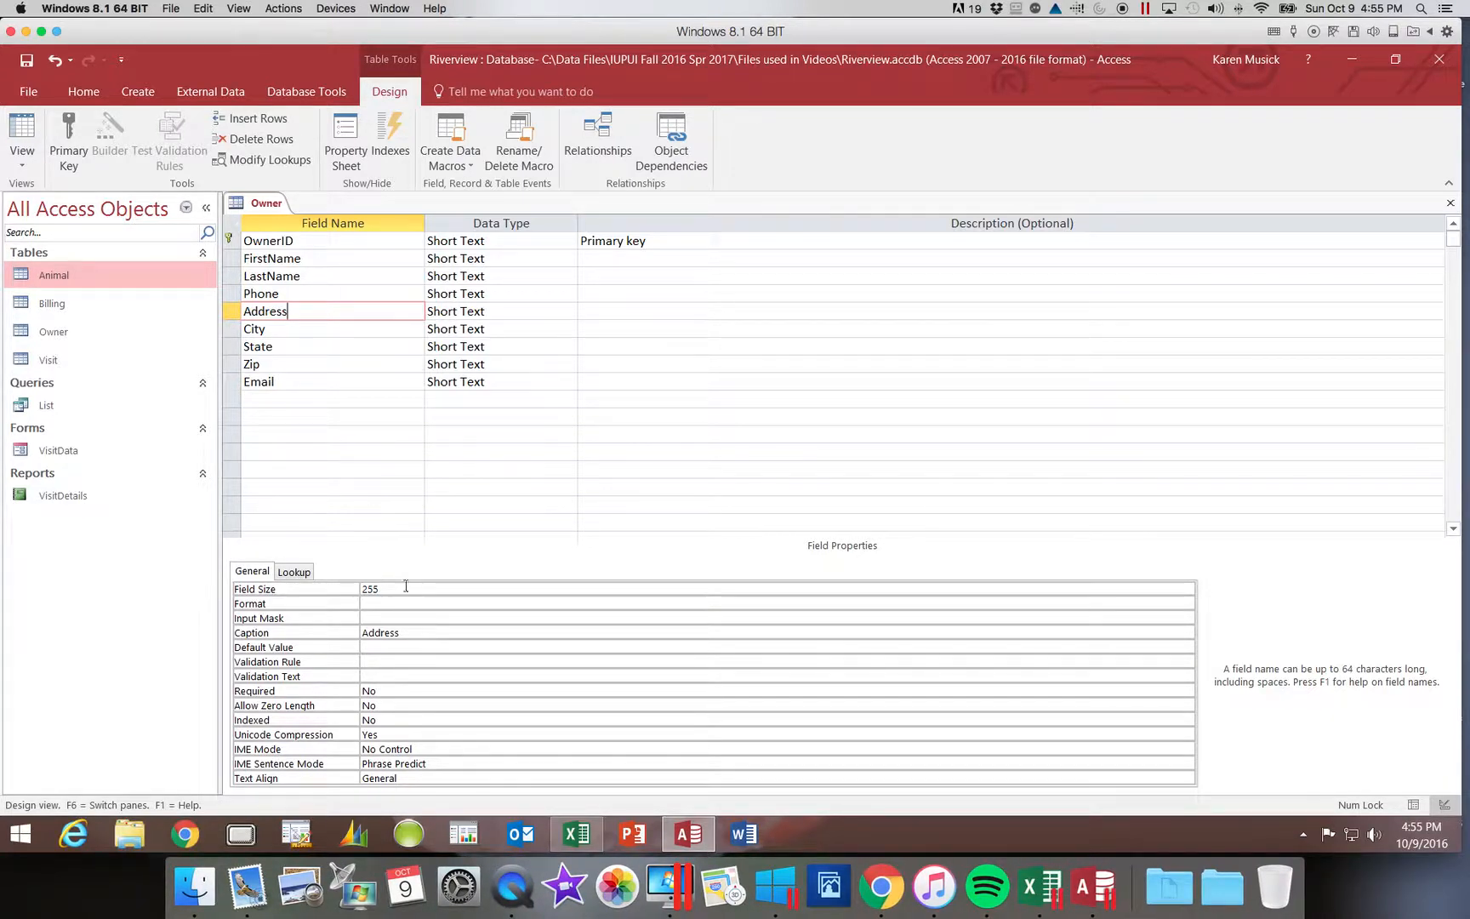
click(362, 589)
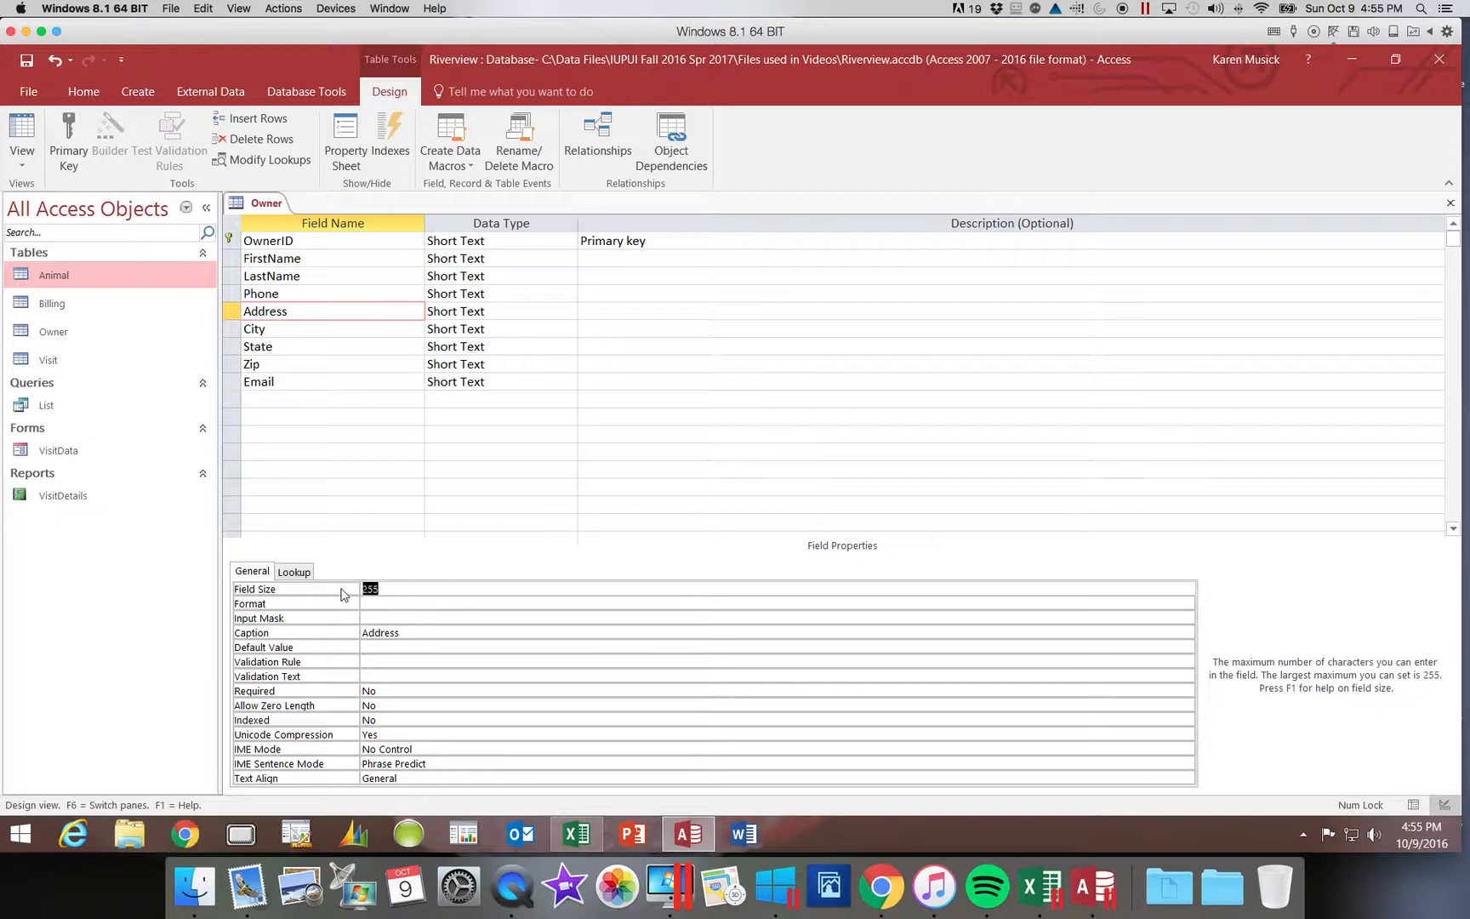
text(35)
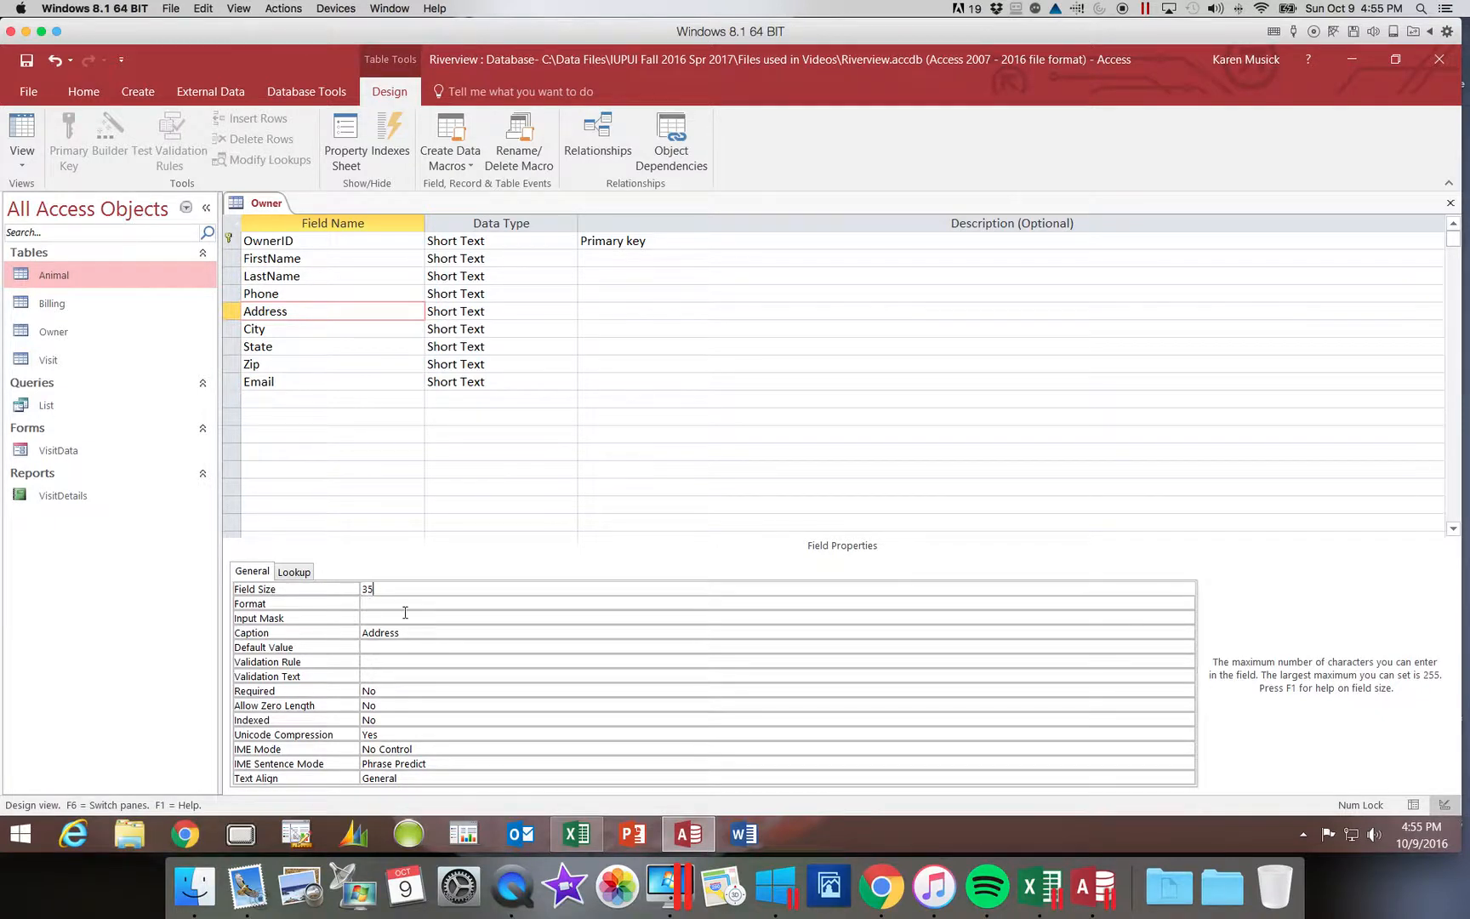
click(408, 634)
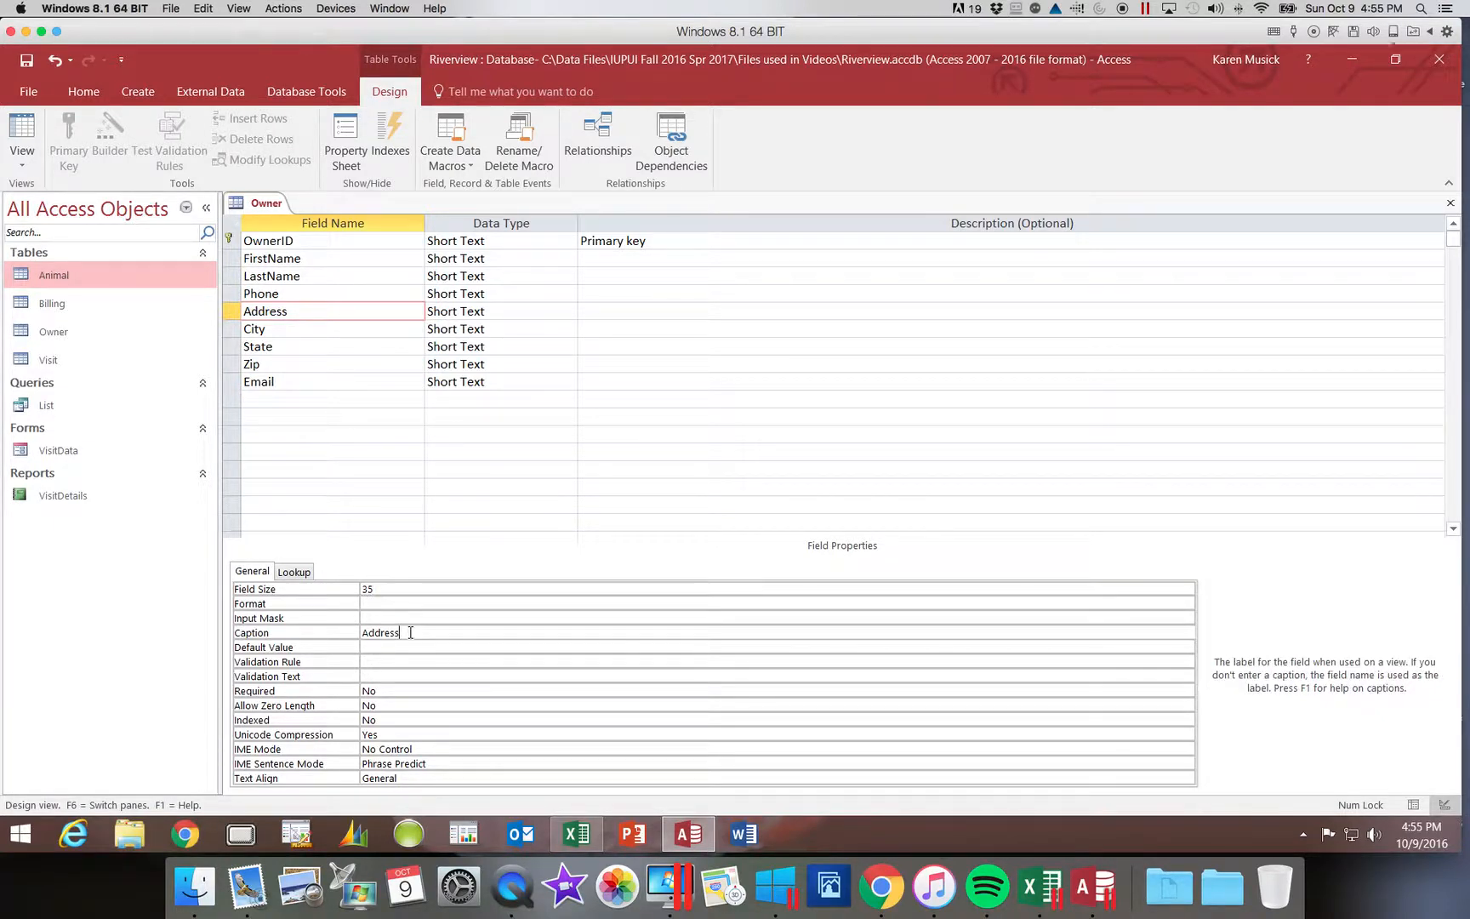
click(338, 634)
key(Delete)
click(508, 648)
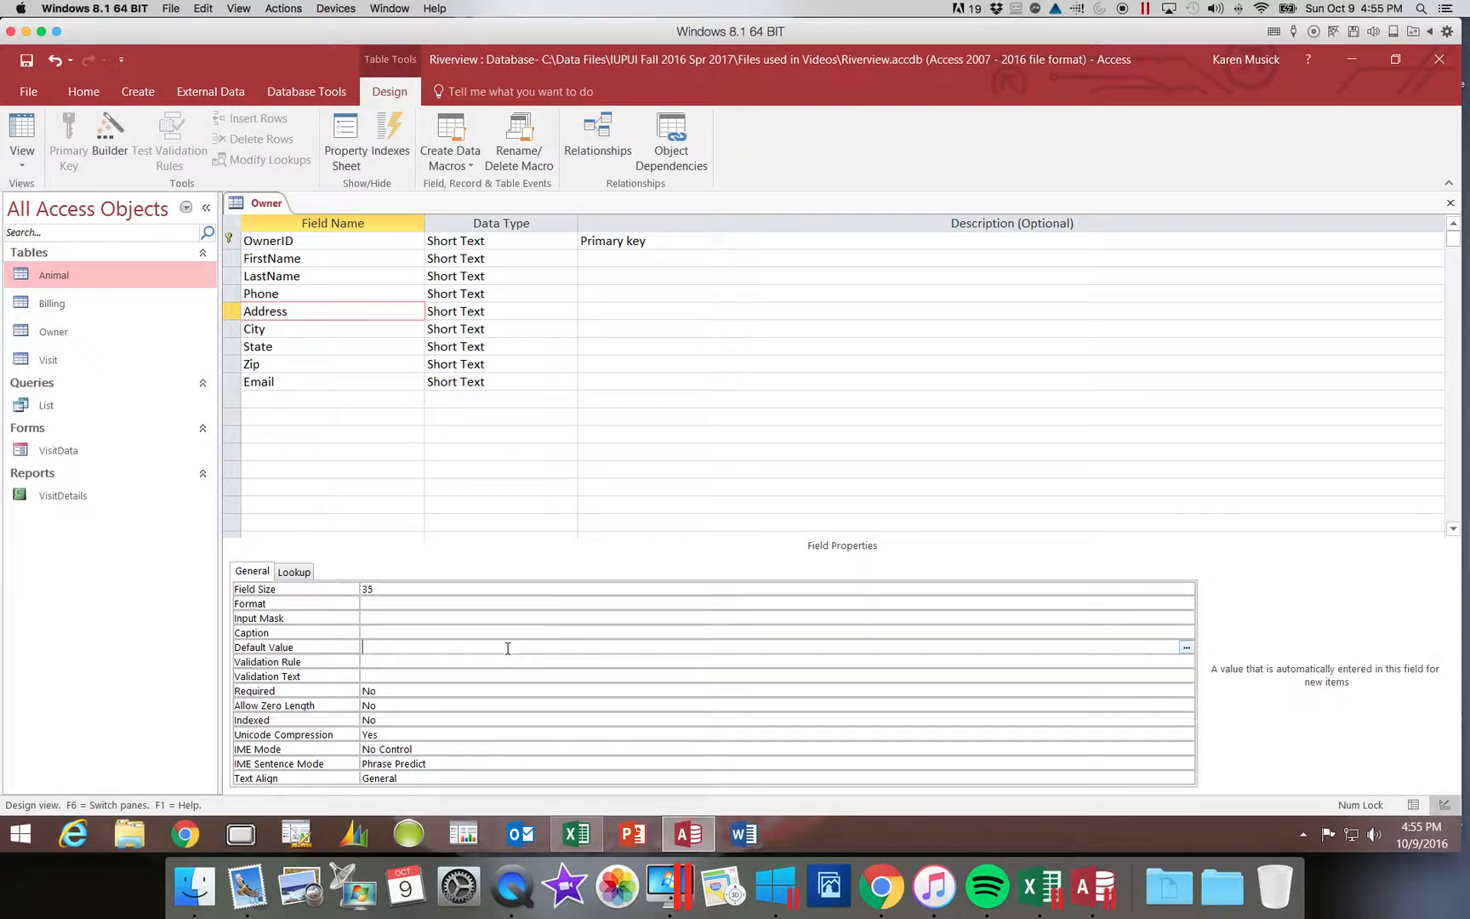
Set the City field's size to 25 and delete its caption.
click(305, 330)
click(353, 589)
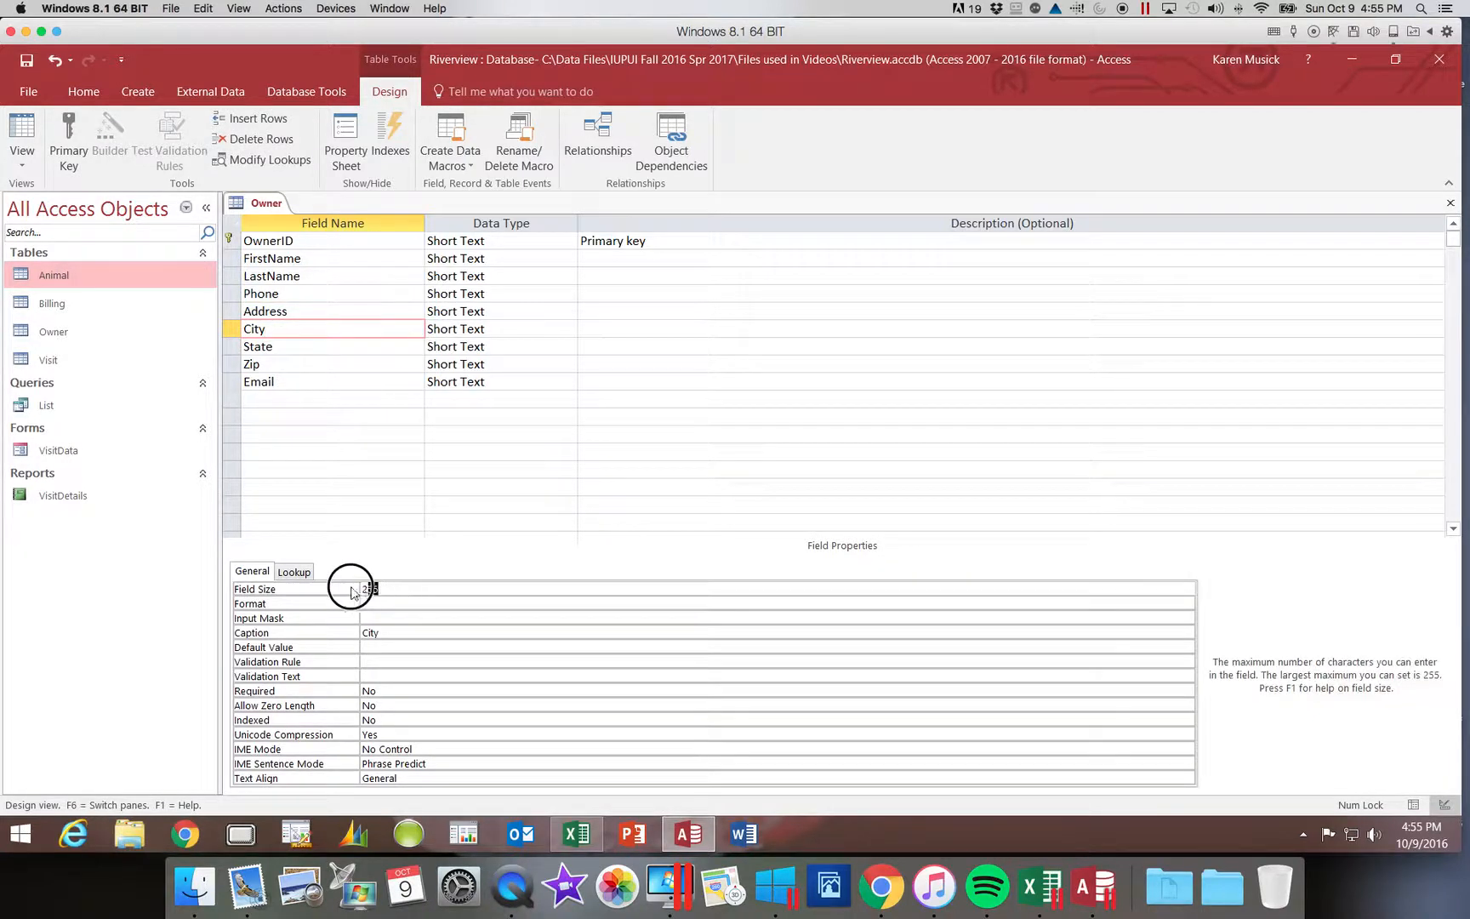
text(25)
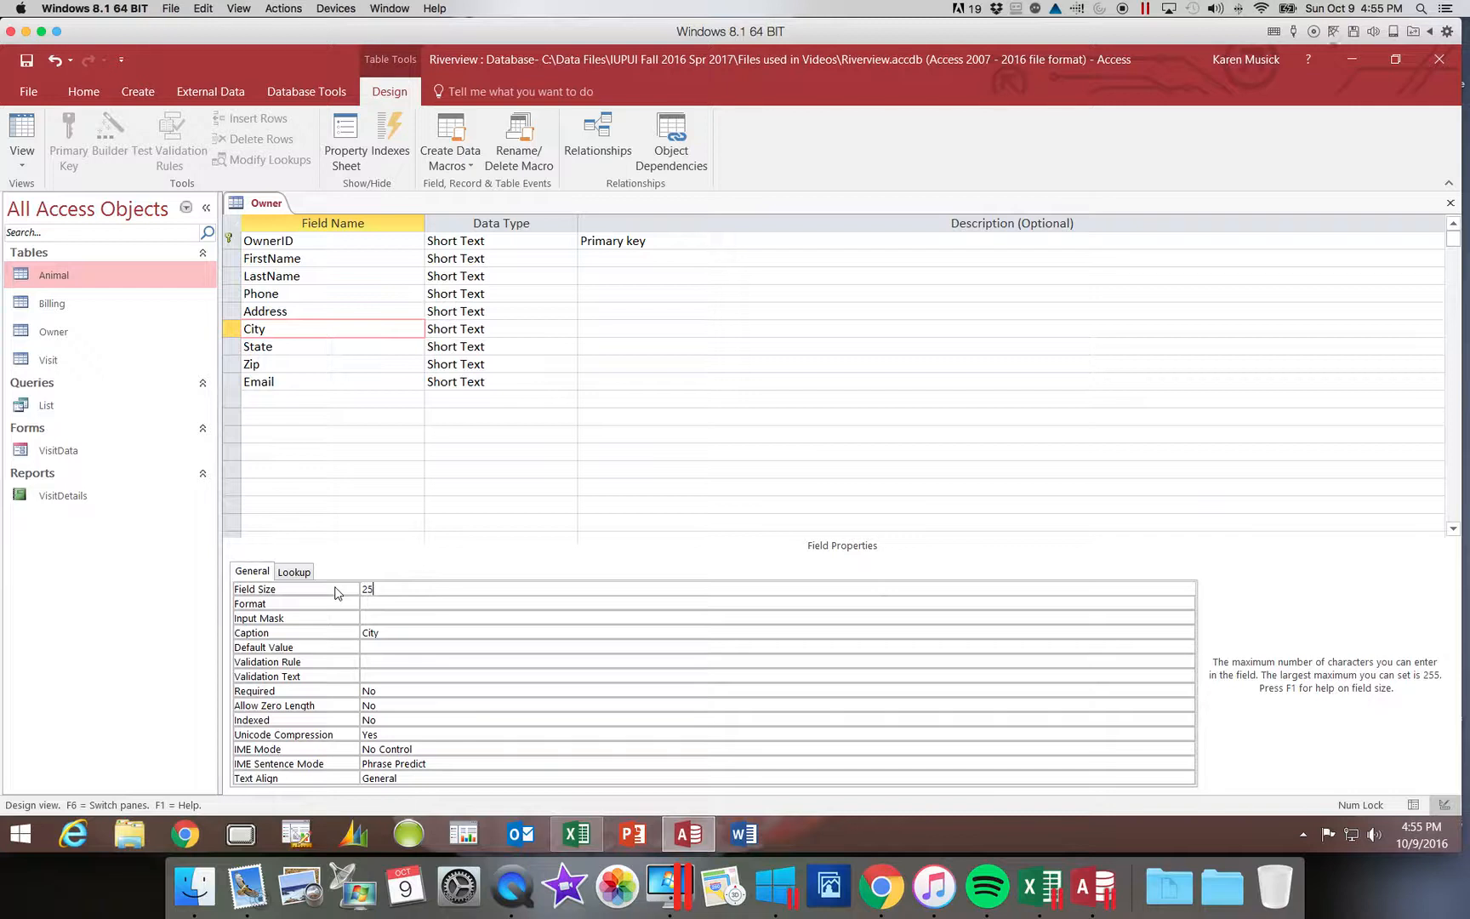
double_click(387, 632)
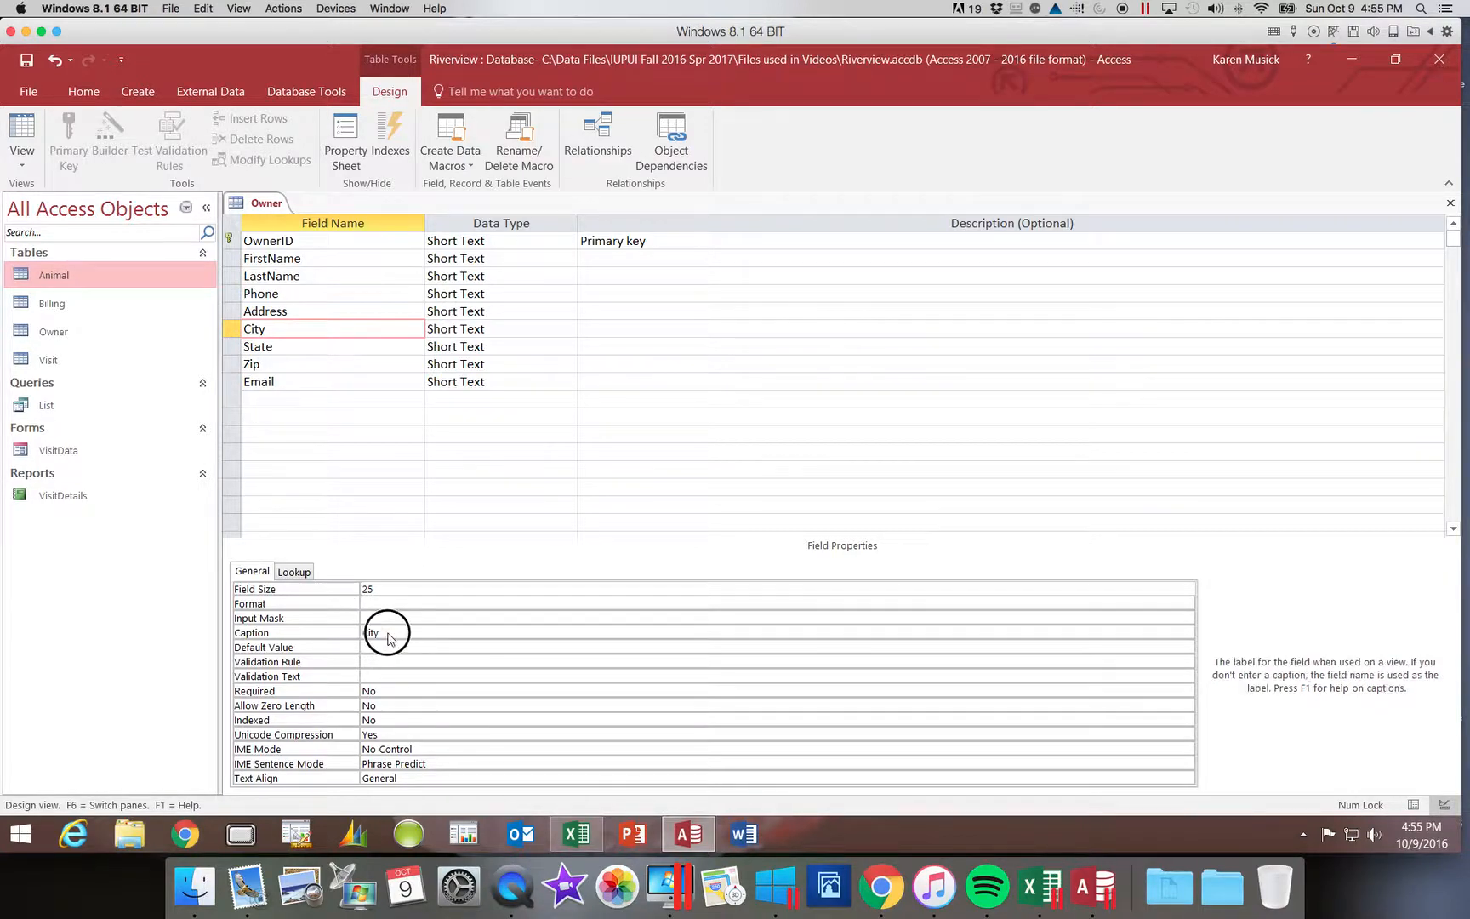
key(Delete)
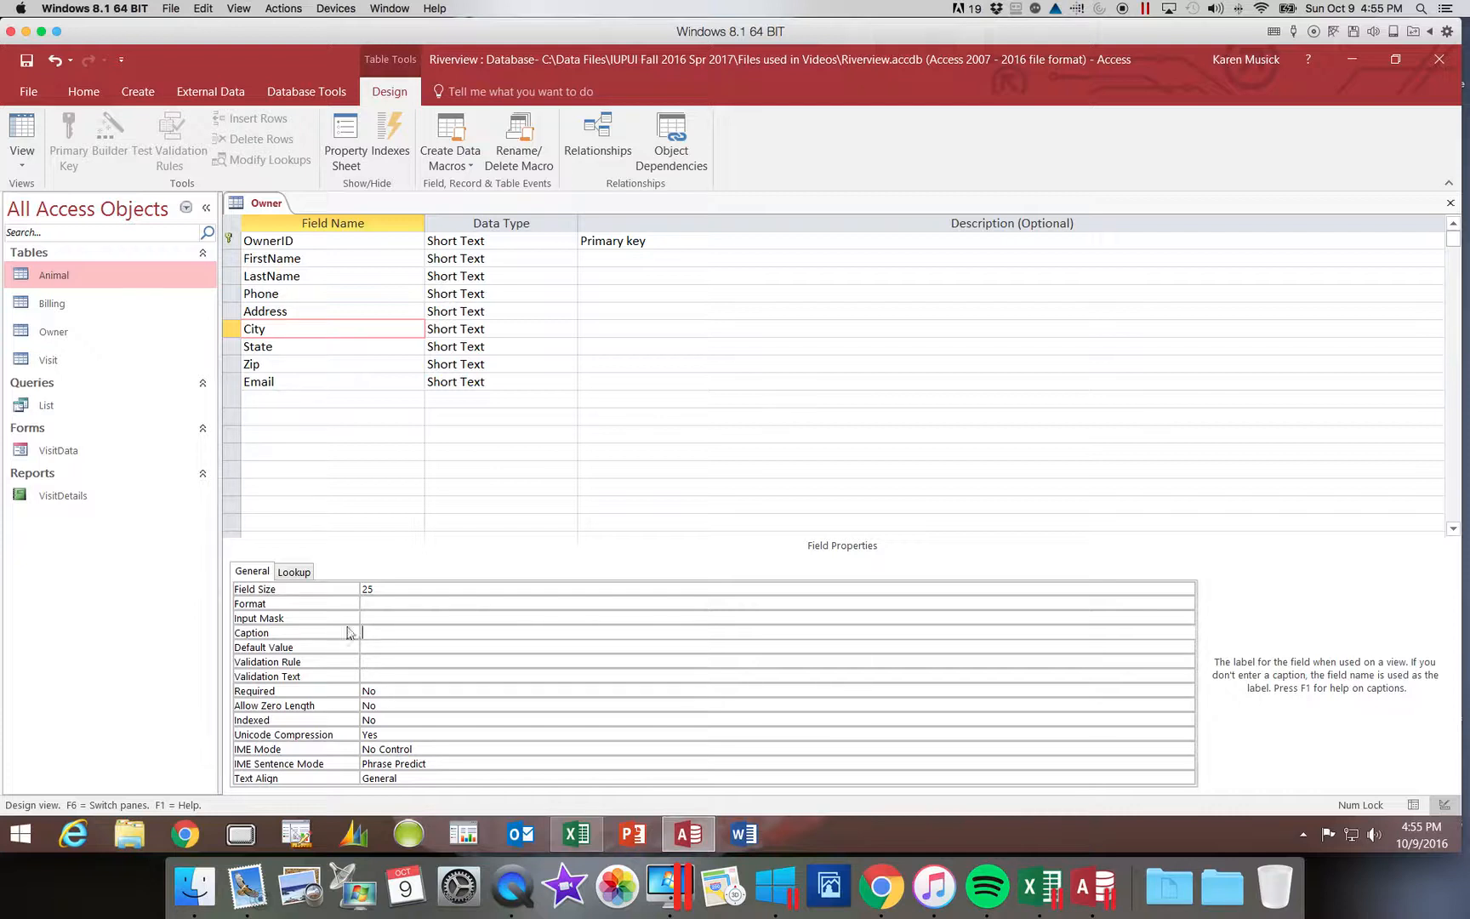
Set the State field's size to 2 and delete its caption.
click(289, 347)
click(349, 589)
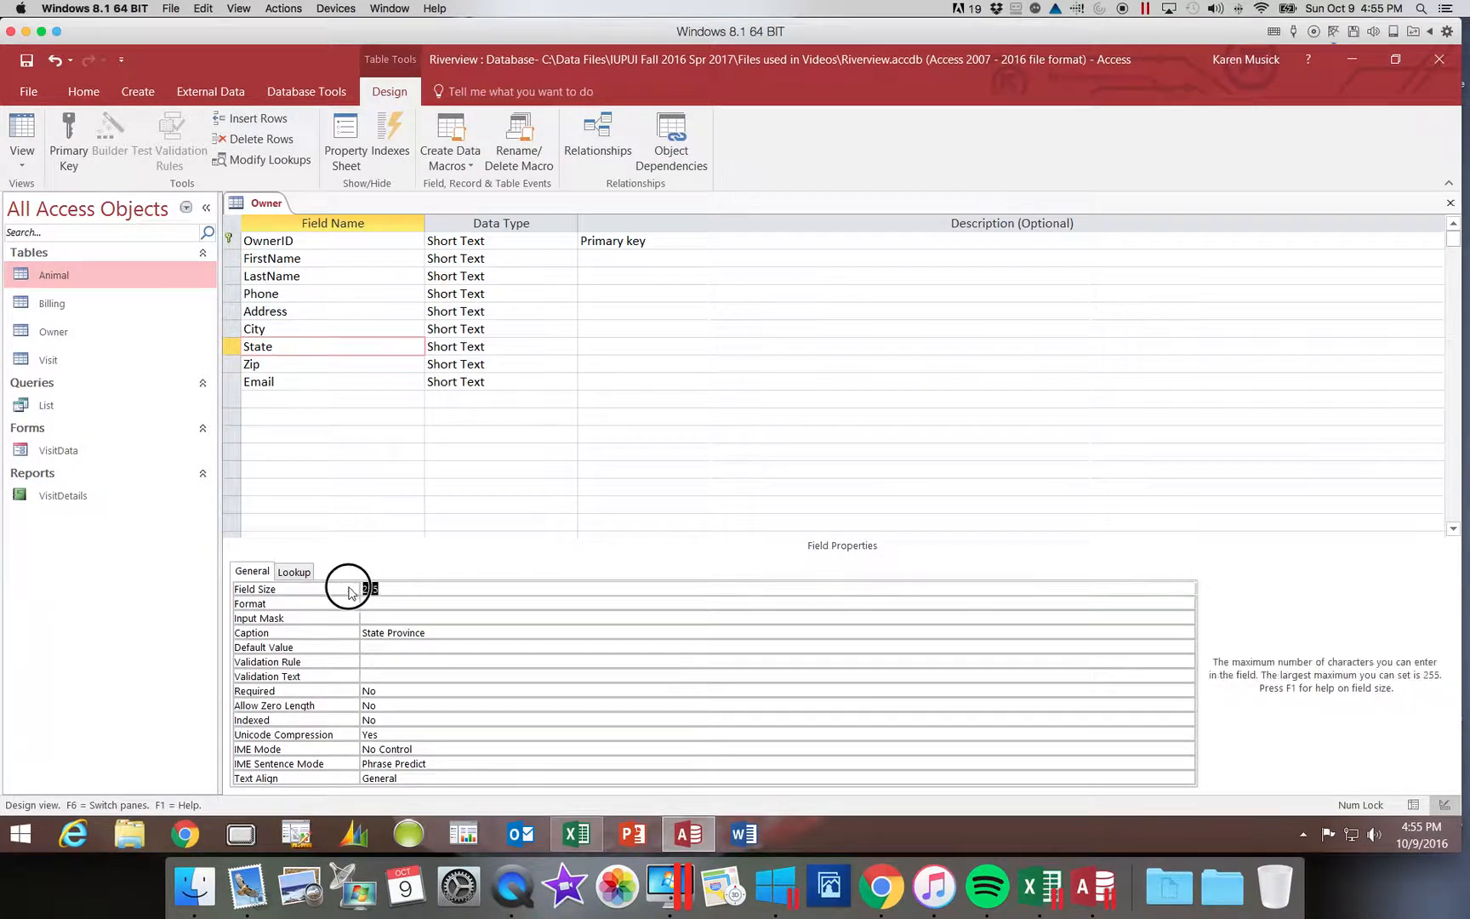
text(2)
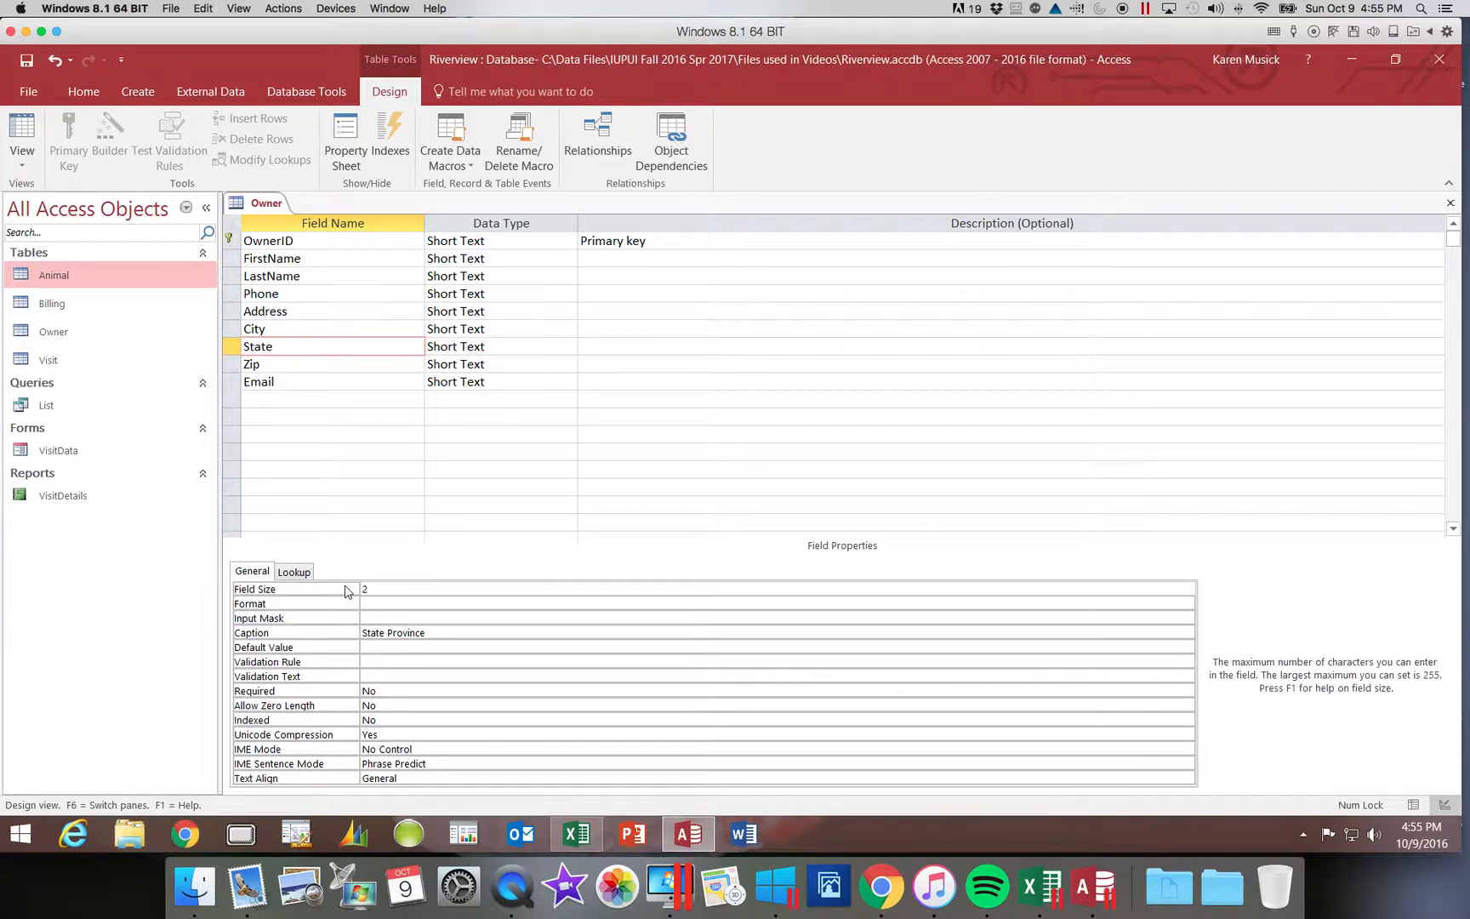
click(343, 633)
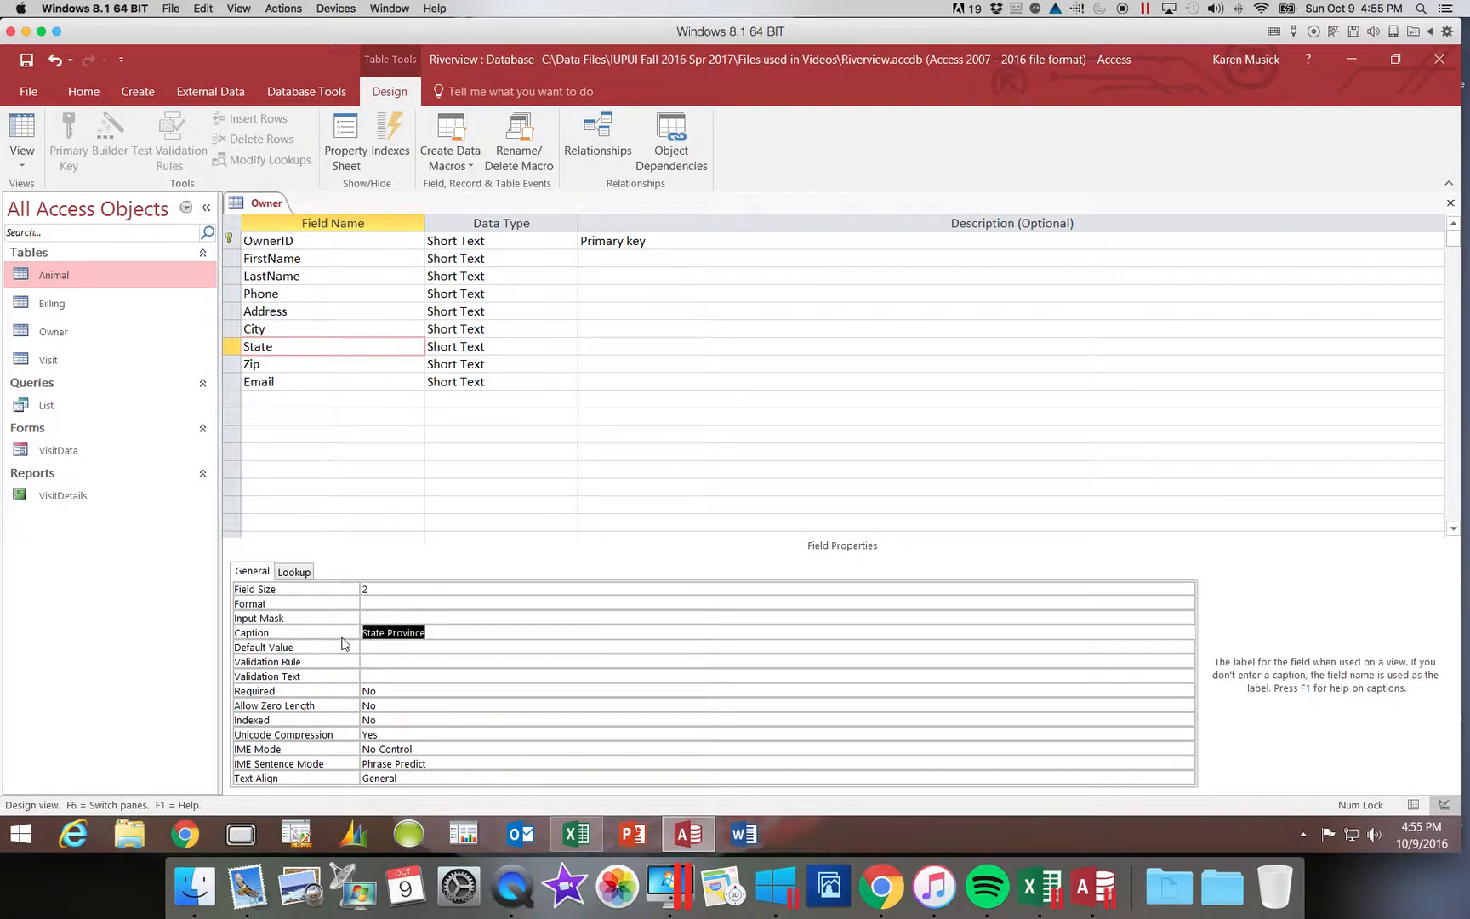
key(Delete)
Set the Zip field's size to 10 and delete its caption.
click(290, 363)
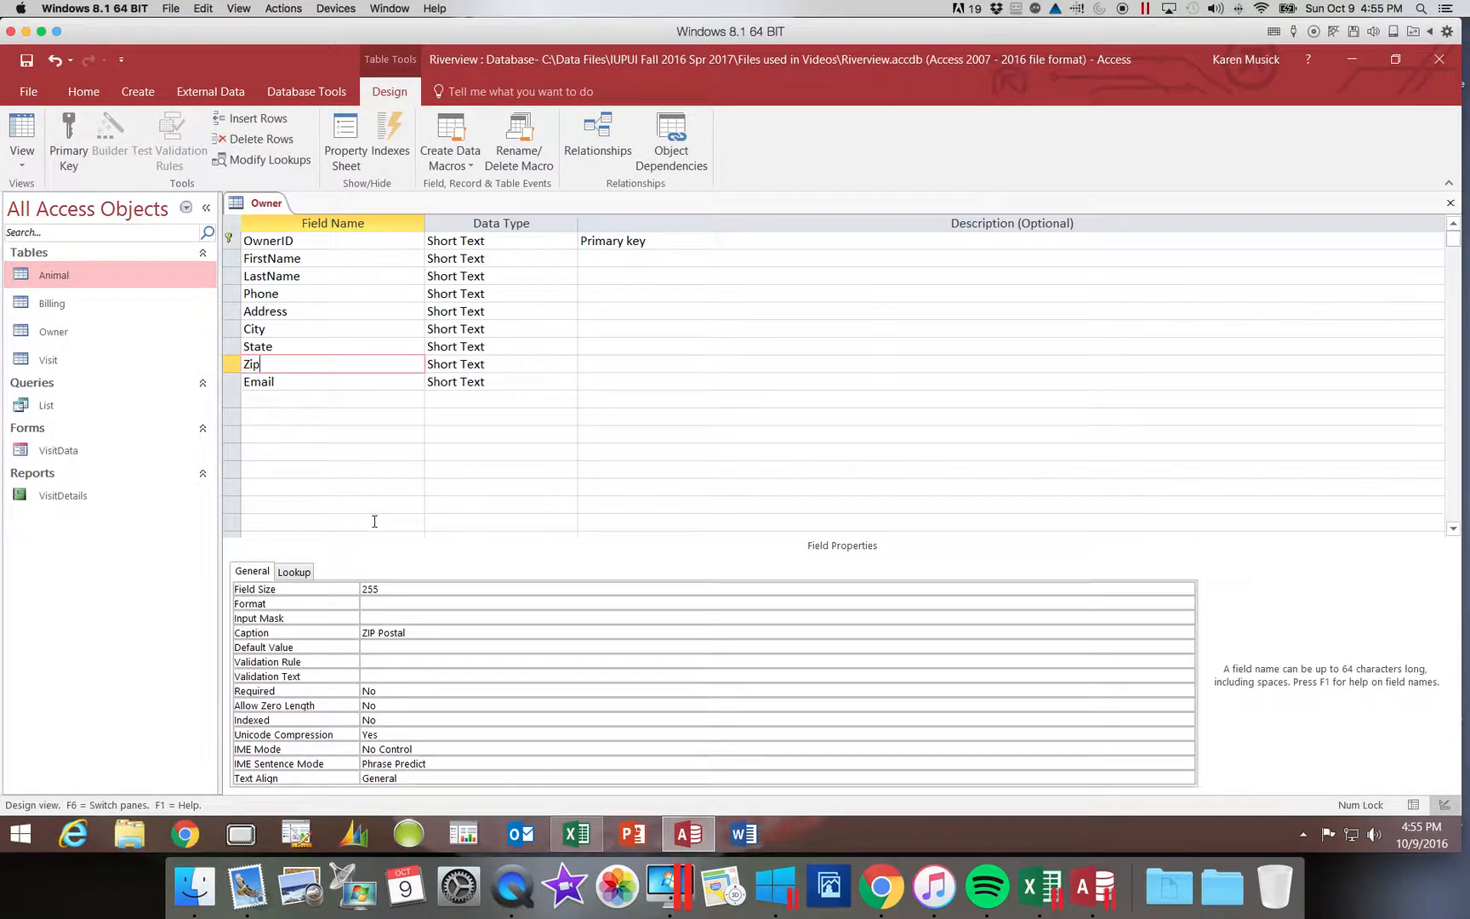
click(390, 589)
text(10)
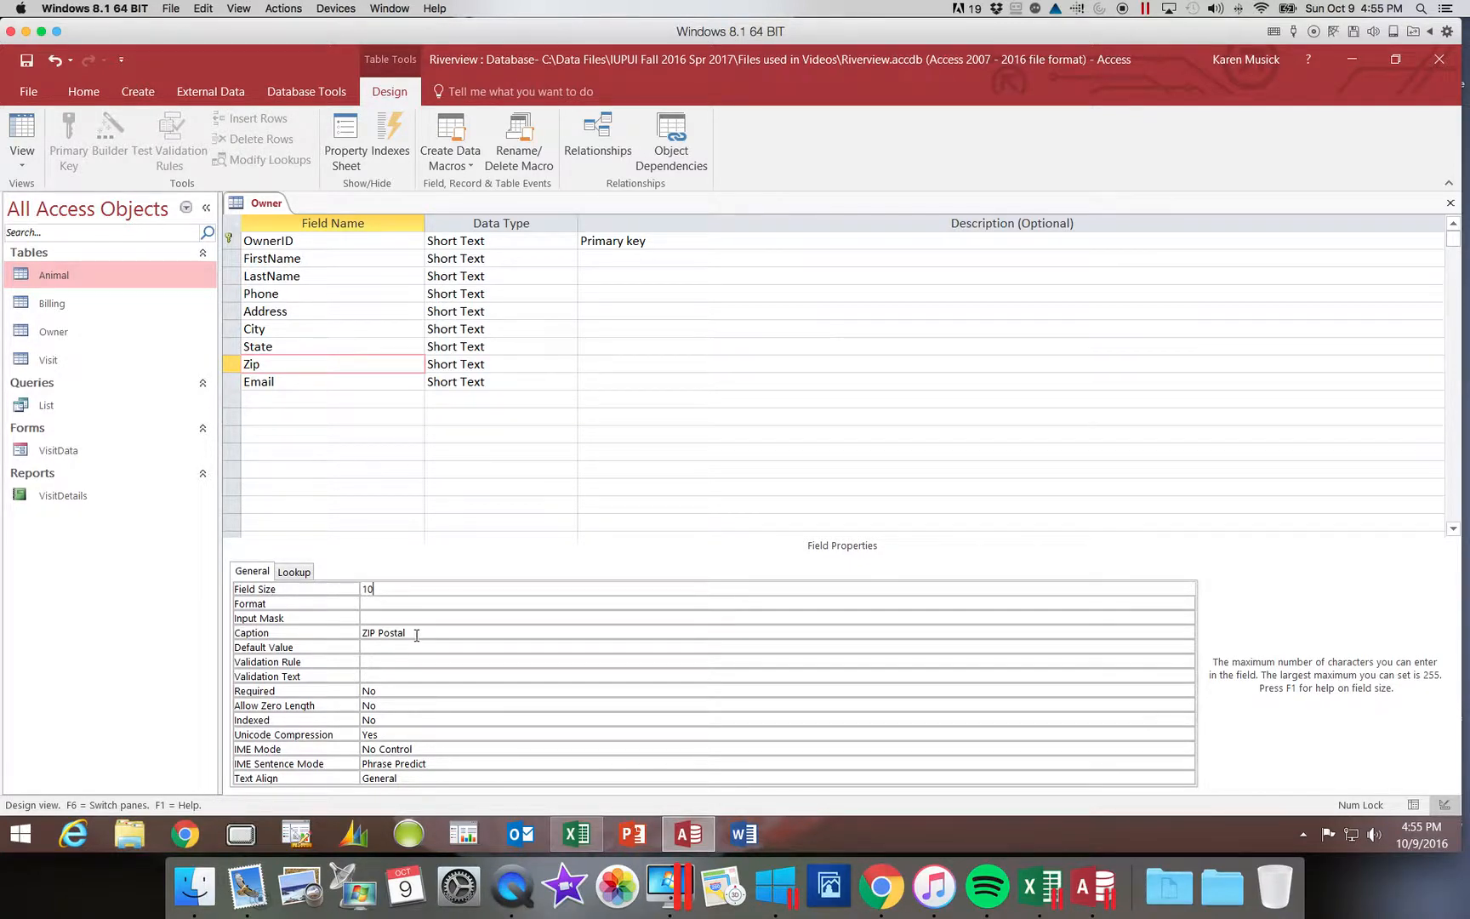
click(332, 633)
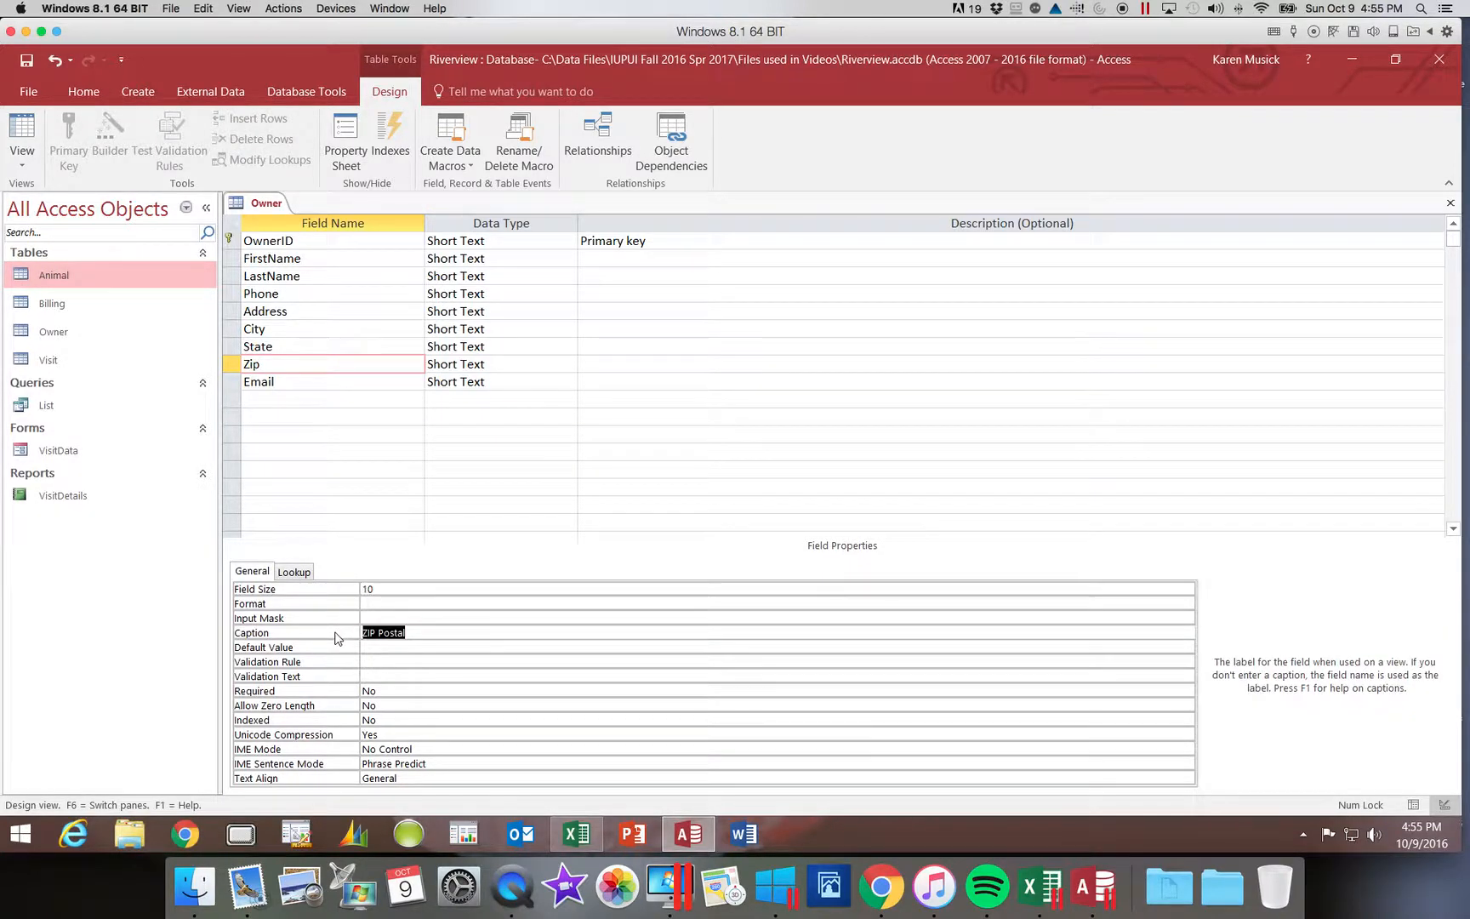
key(Delete)
Check the Email field's properties, then save the Owner table design and close the table.
click(312, 382)
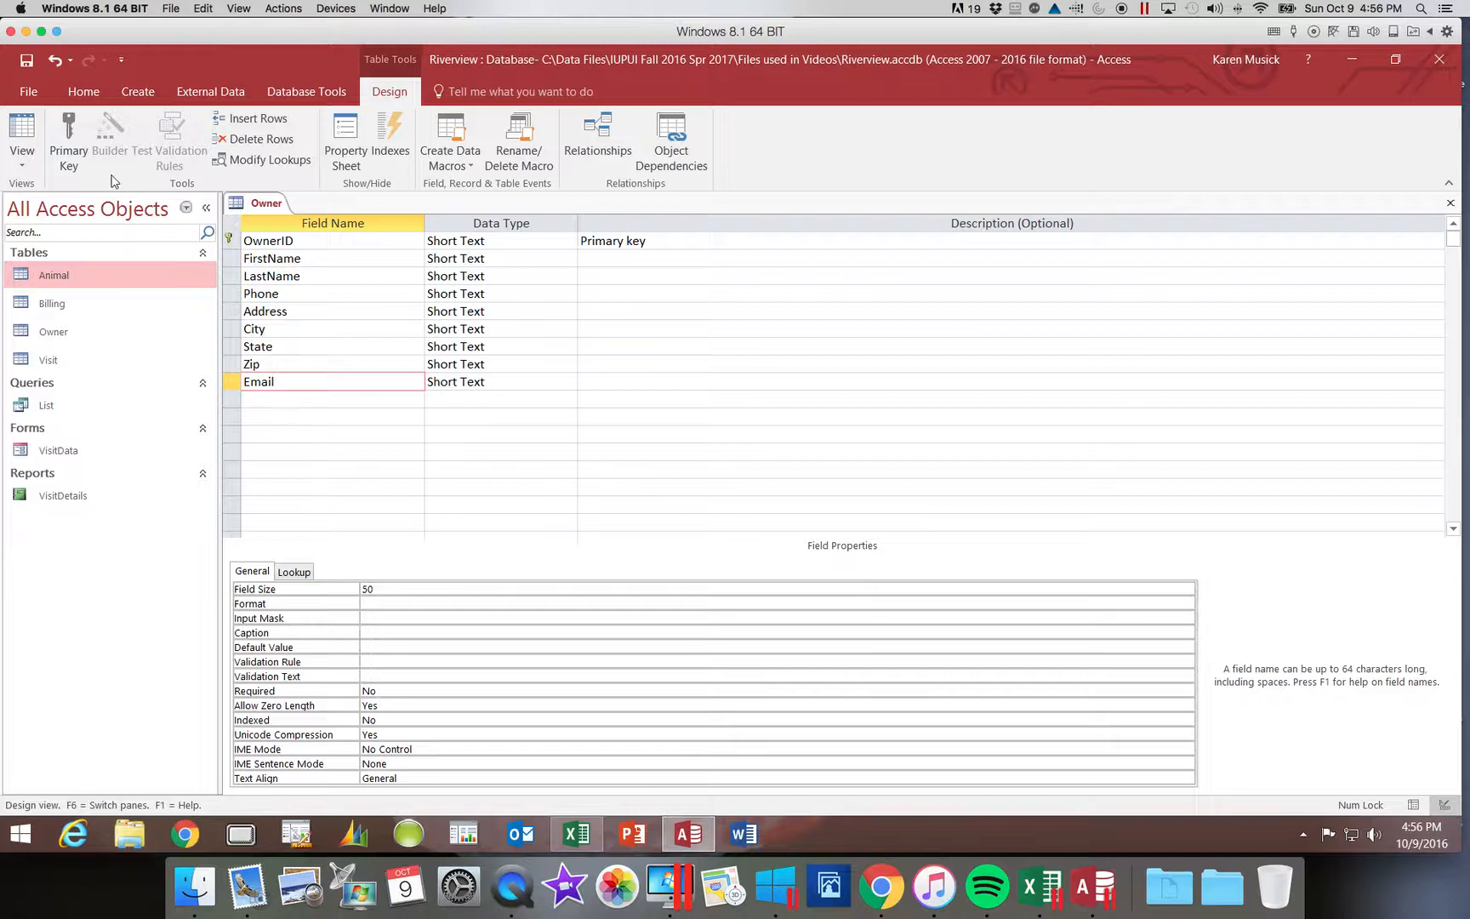
click(39, 66)
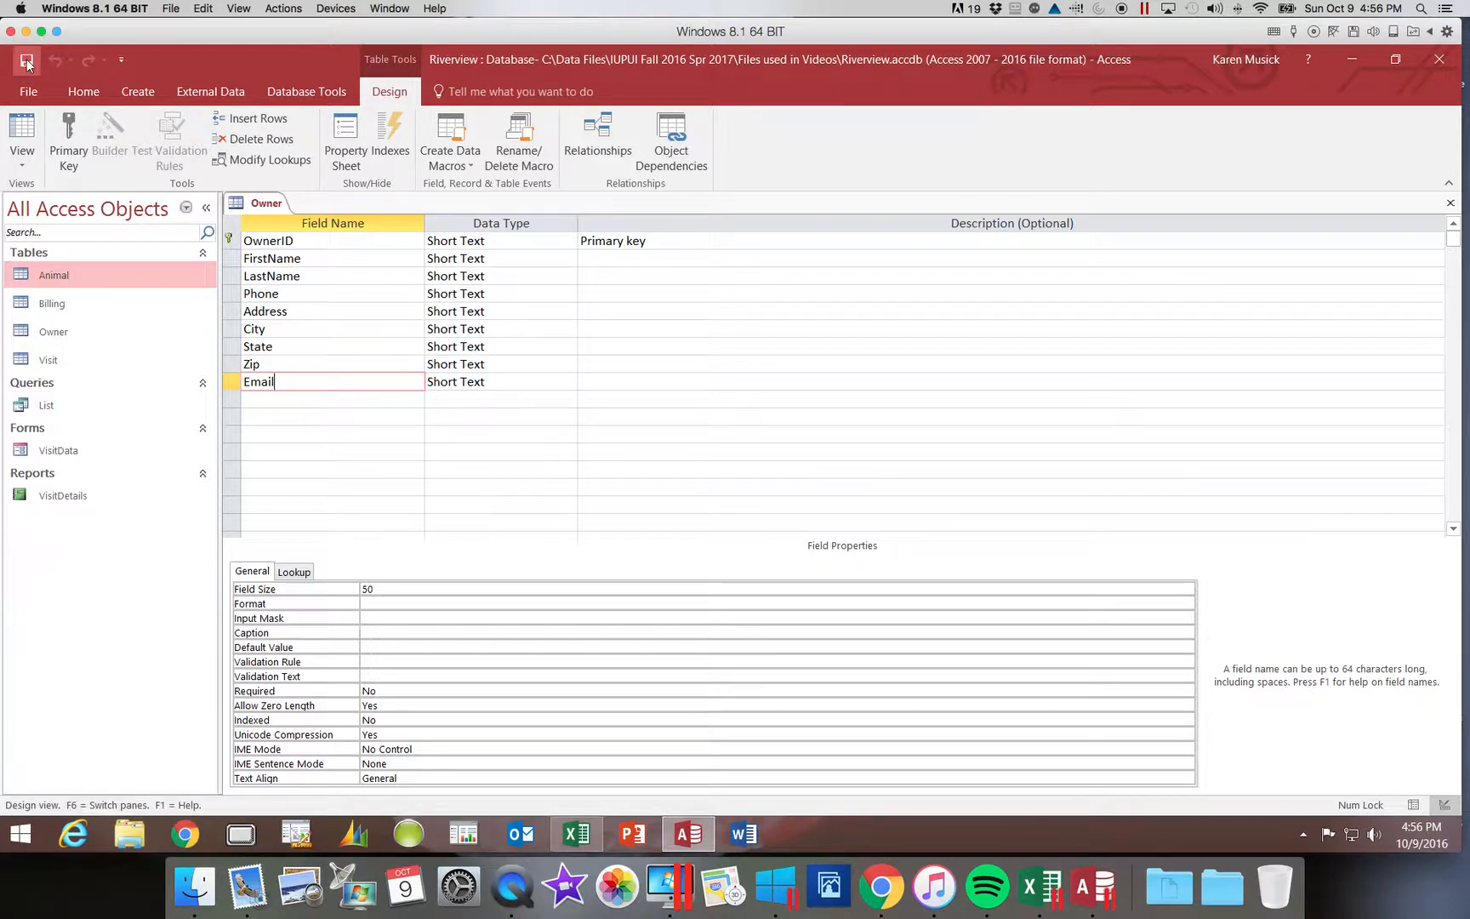
click(1450, 202)
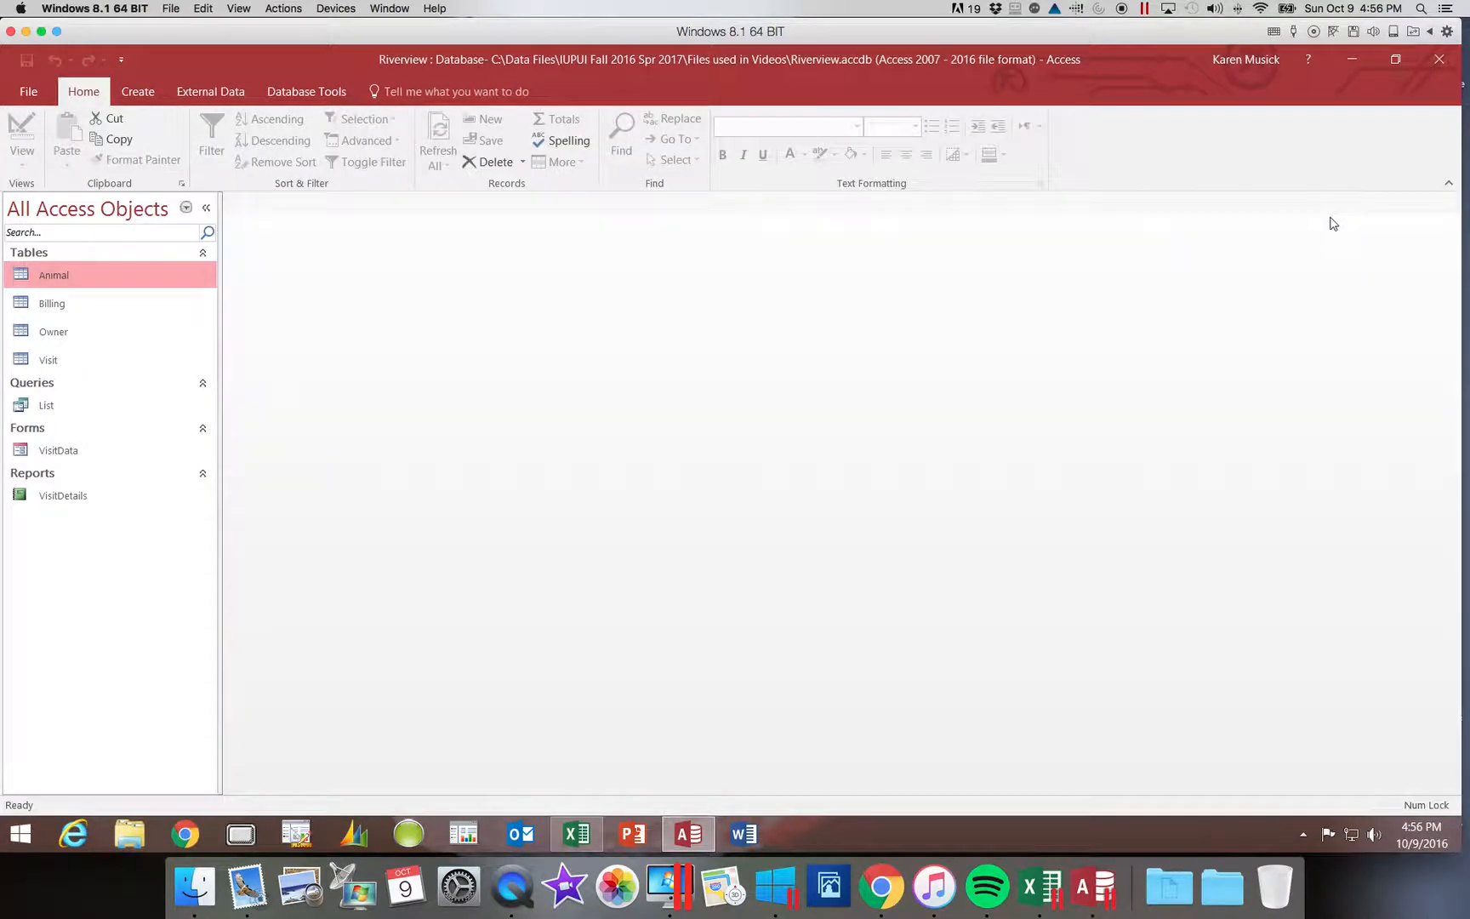
Reopen the Owner table to check its column headings, and switch it to Design view.
double_click(83, 336)
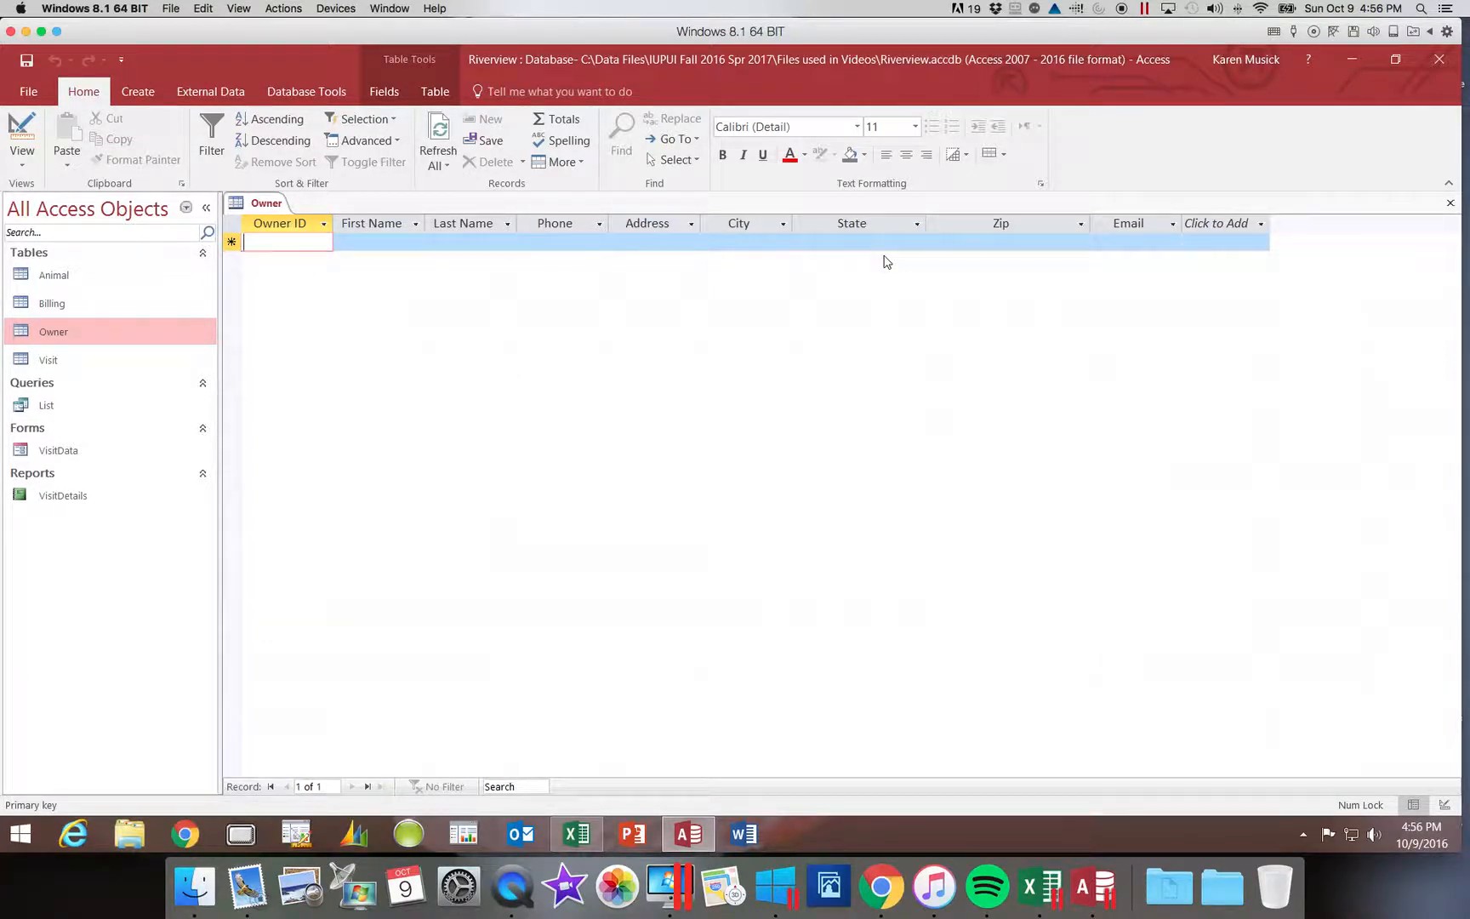
click(18, 128)
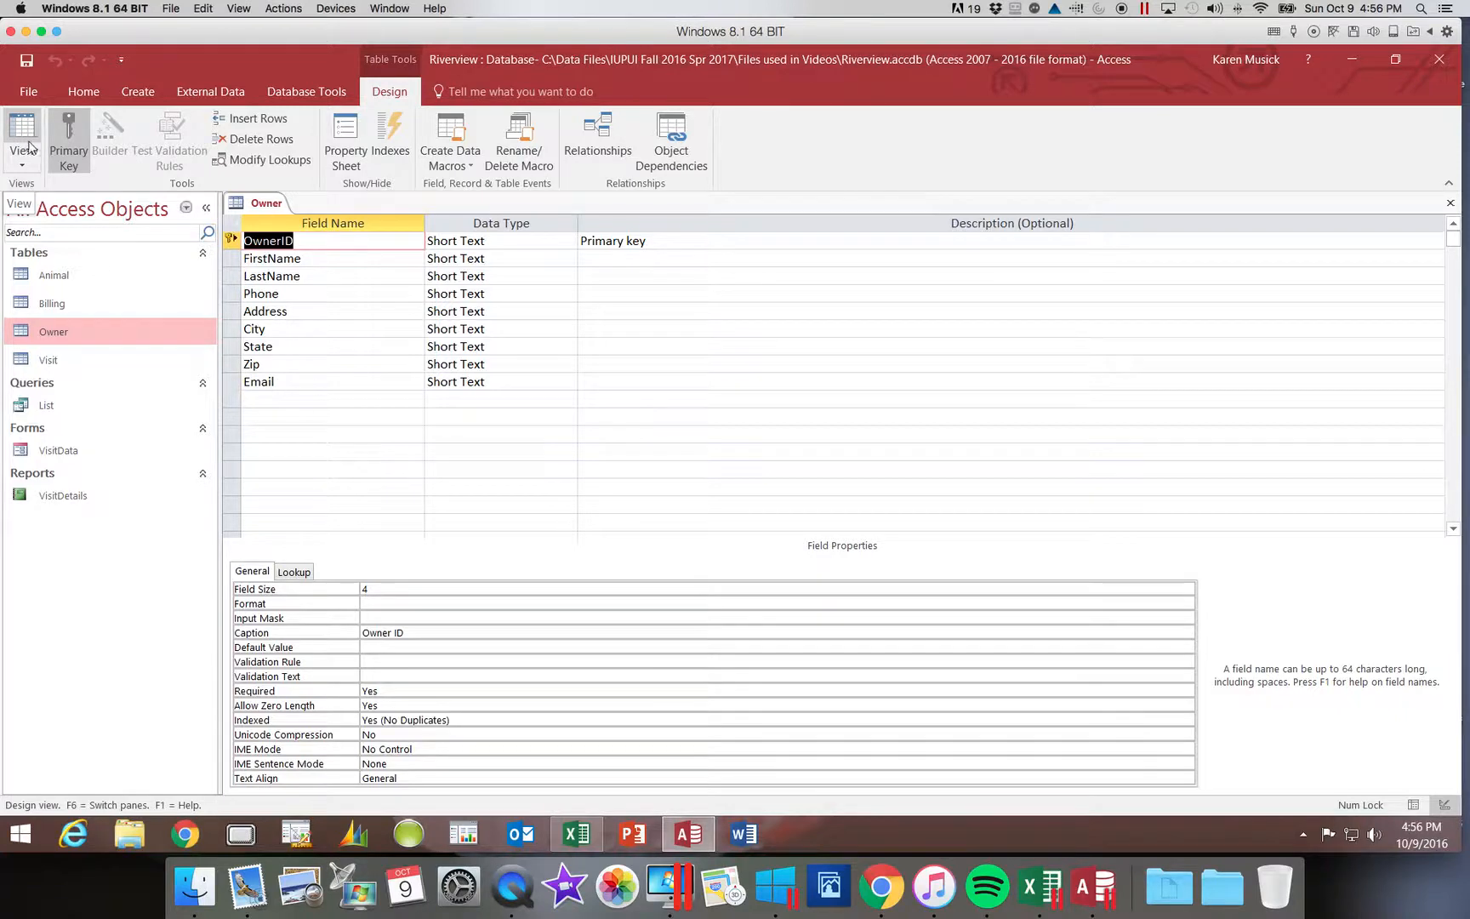
Set the State field's default value to "WY" and switch the Owner table to Datasheet view, saving the design change.
click(83, 150)
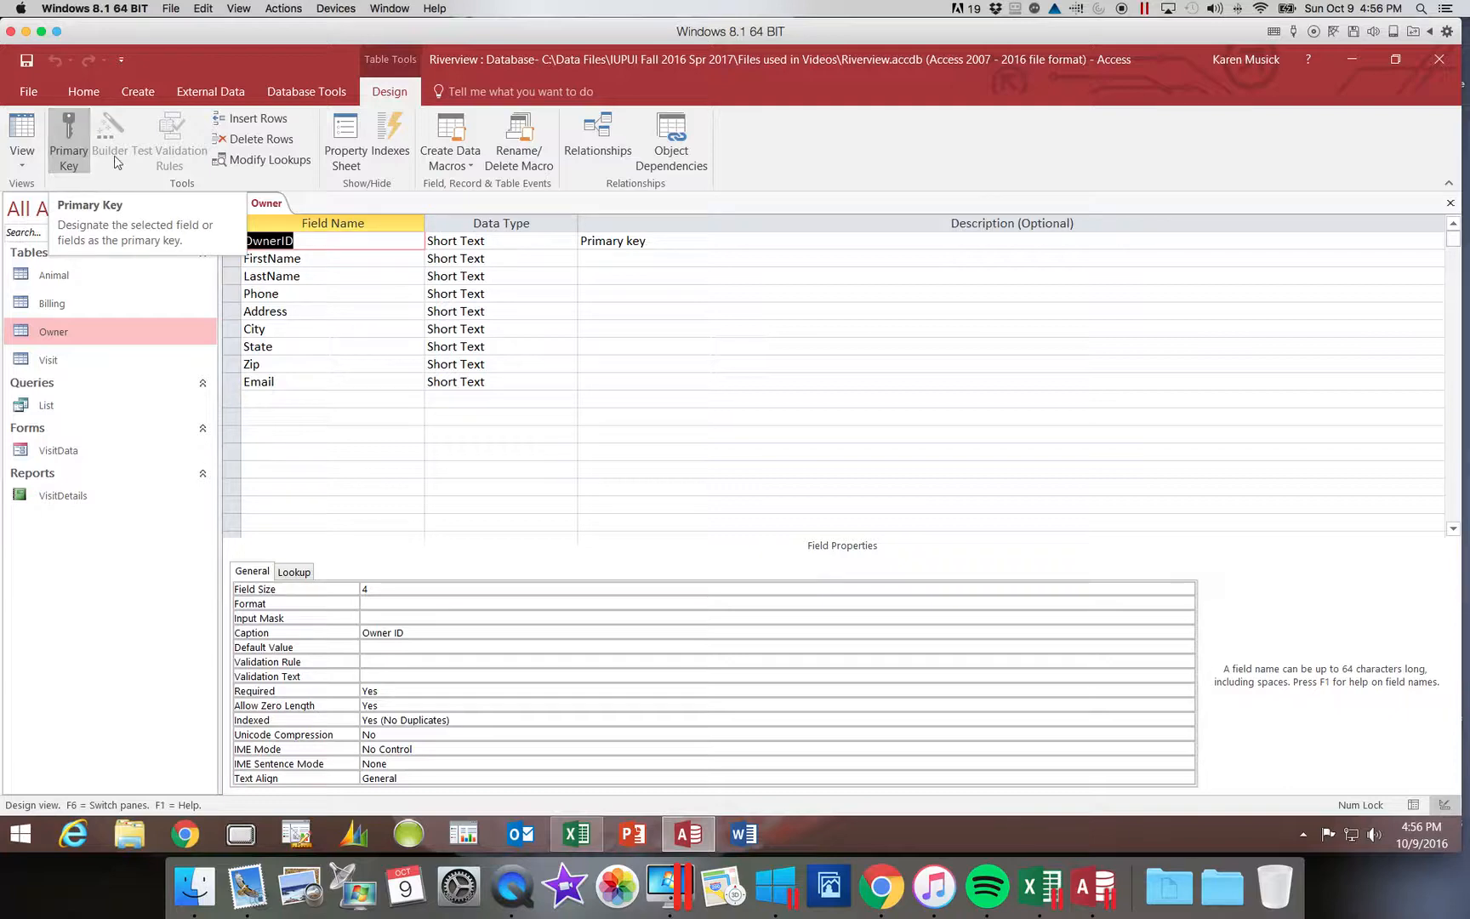
click(286, 348)
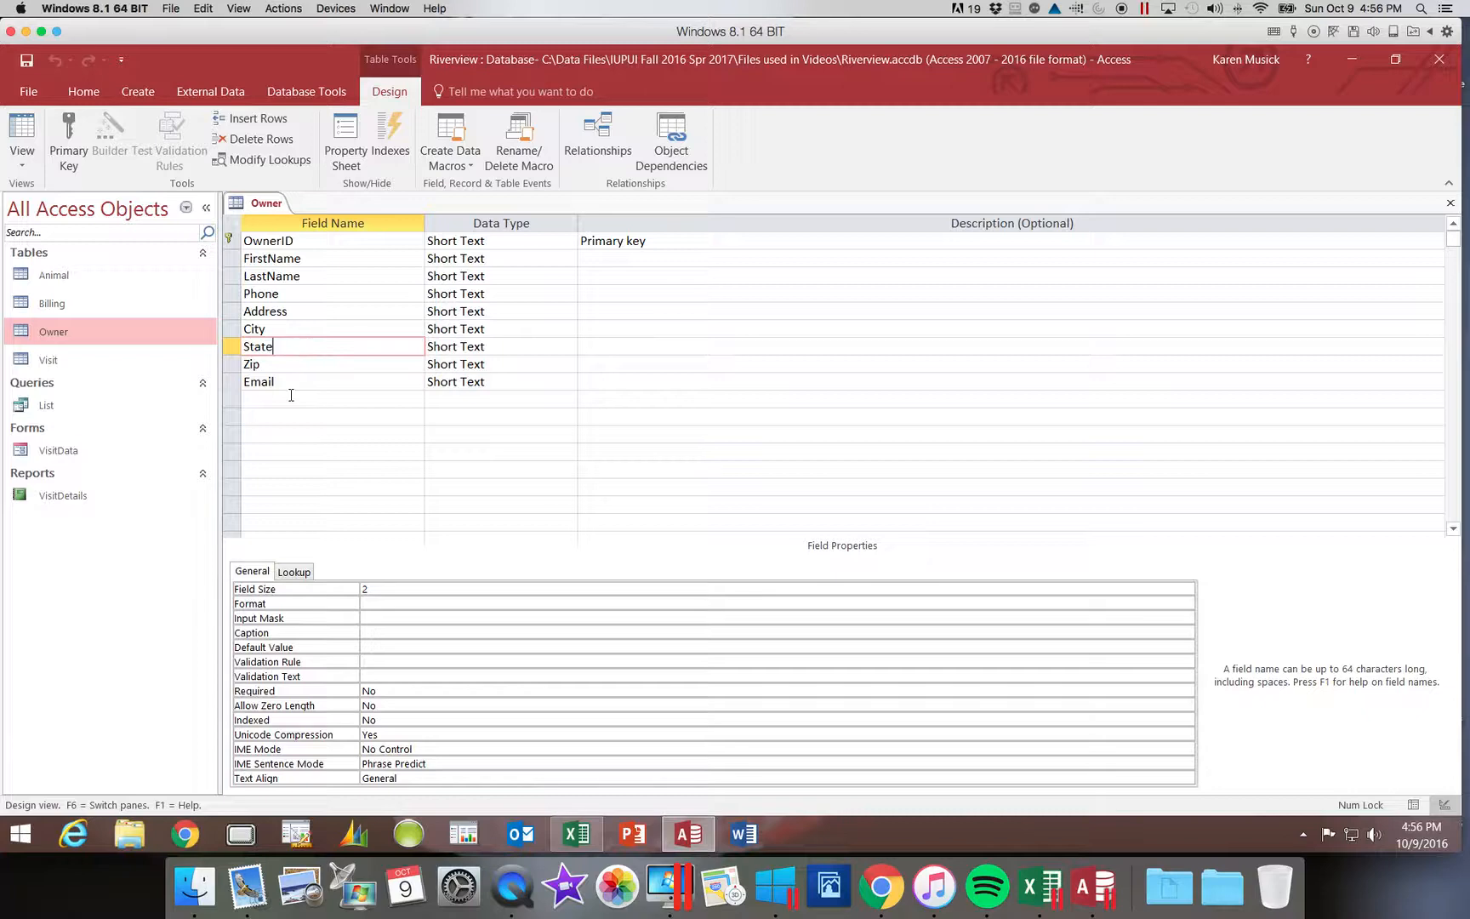
click(383, 647)
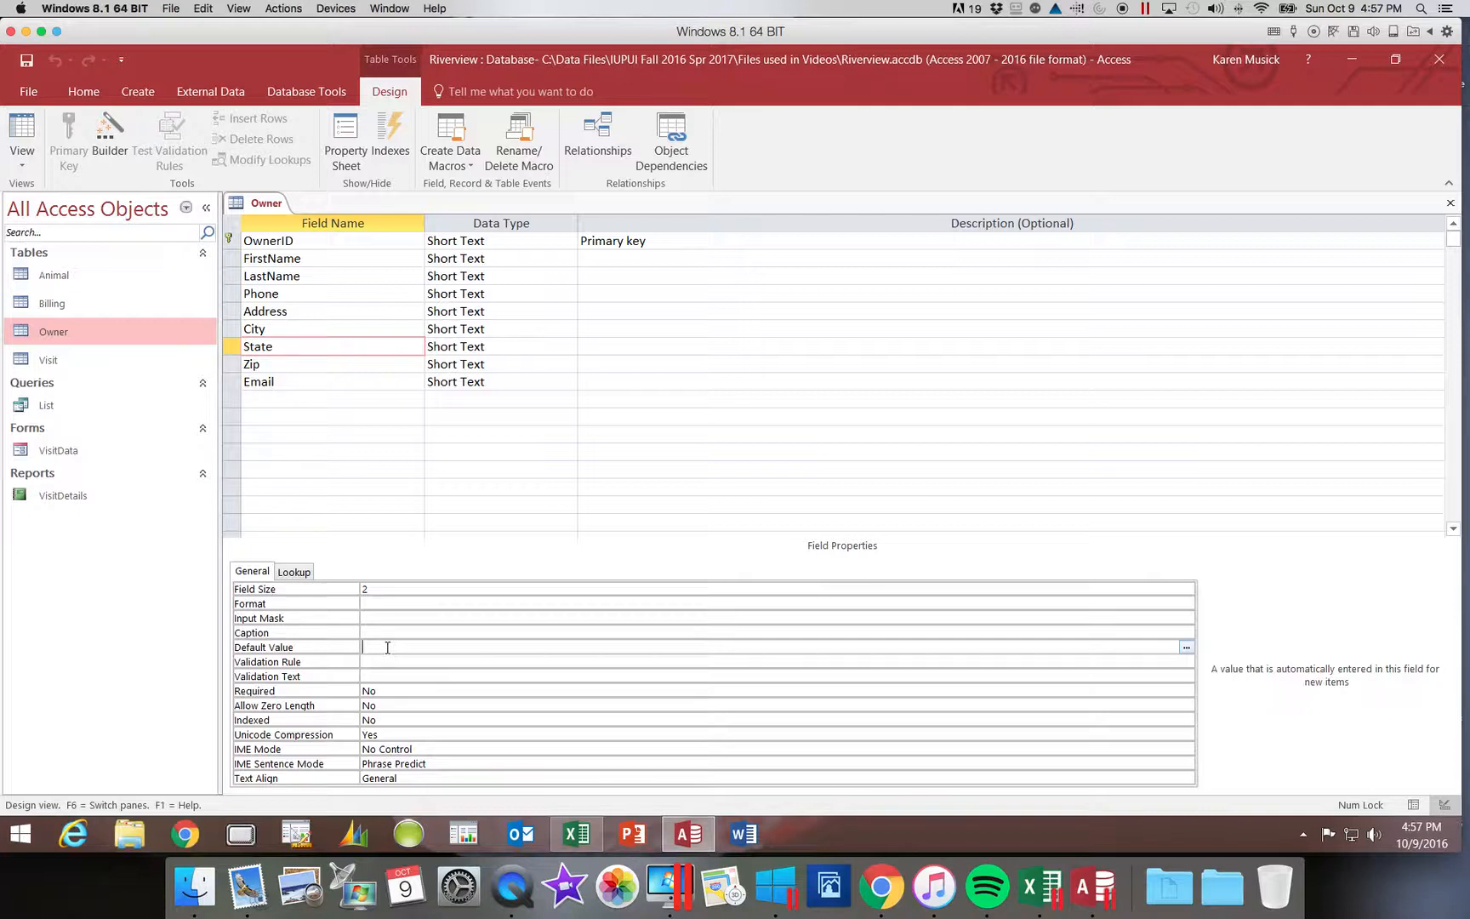
text(WY)
key(Return)
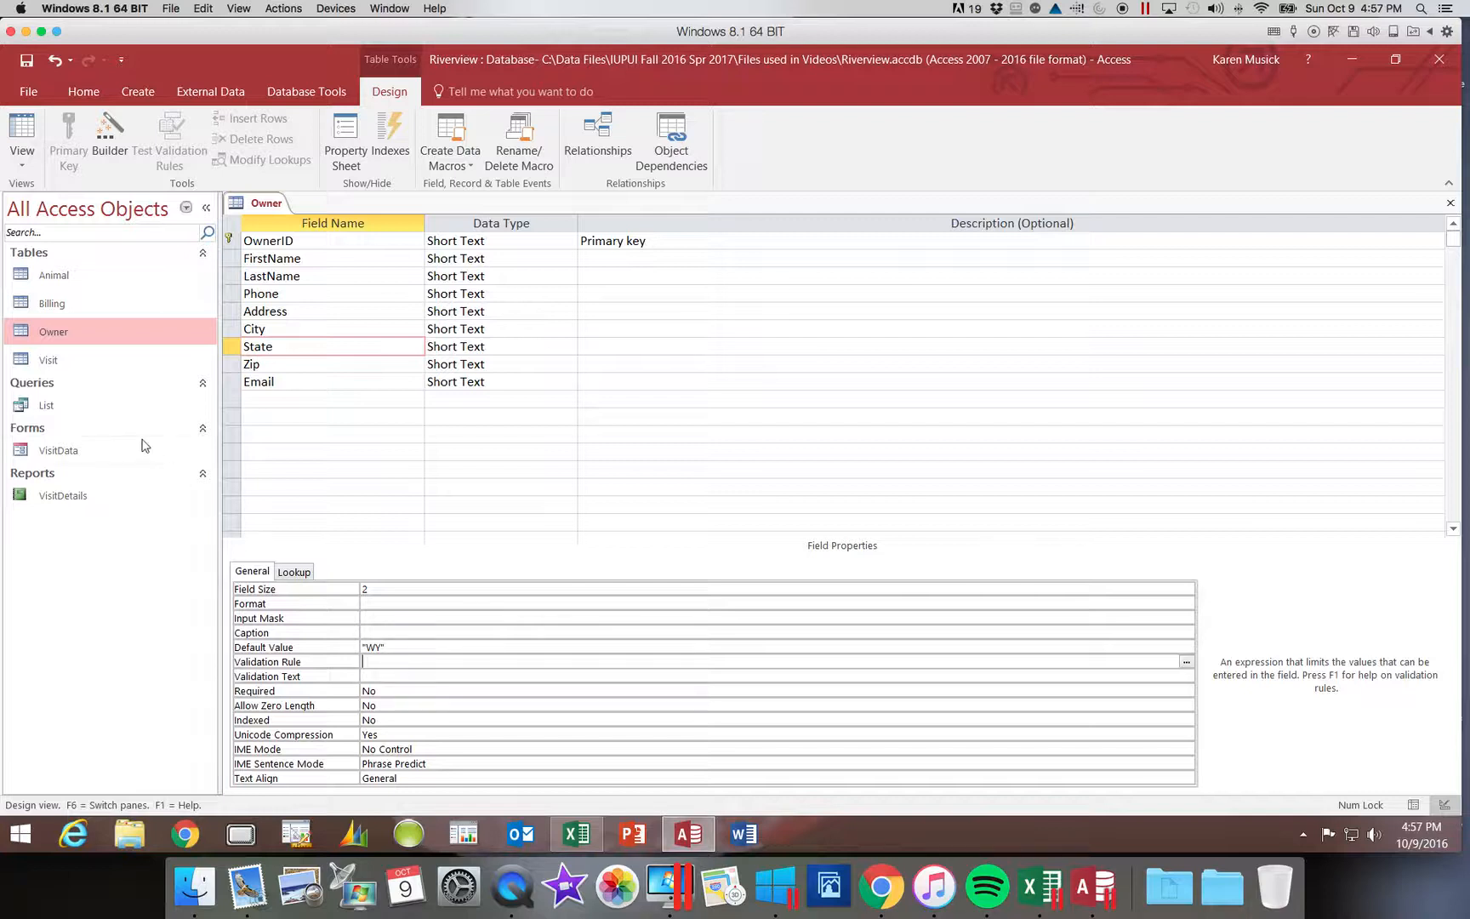
click(21, 136)
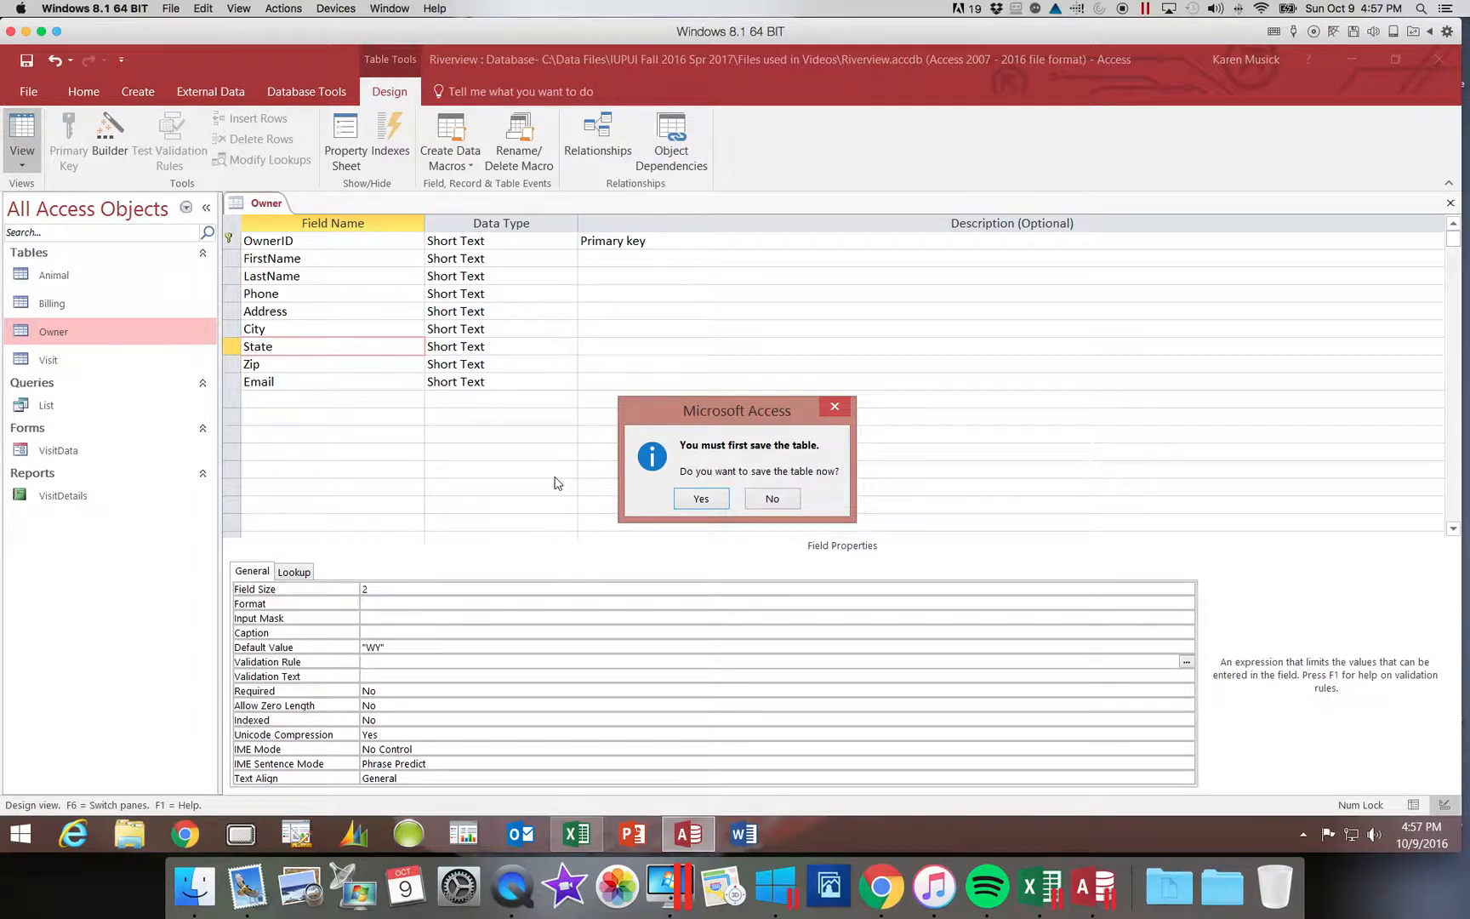
click(701, 501)
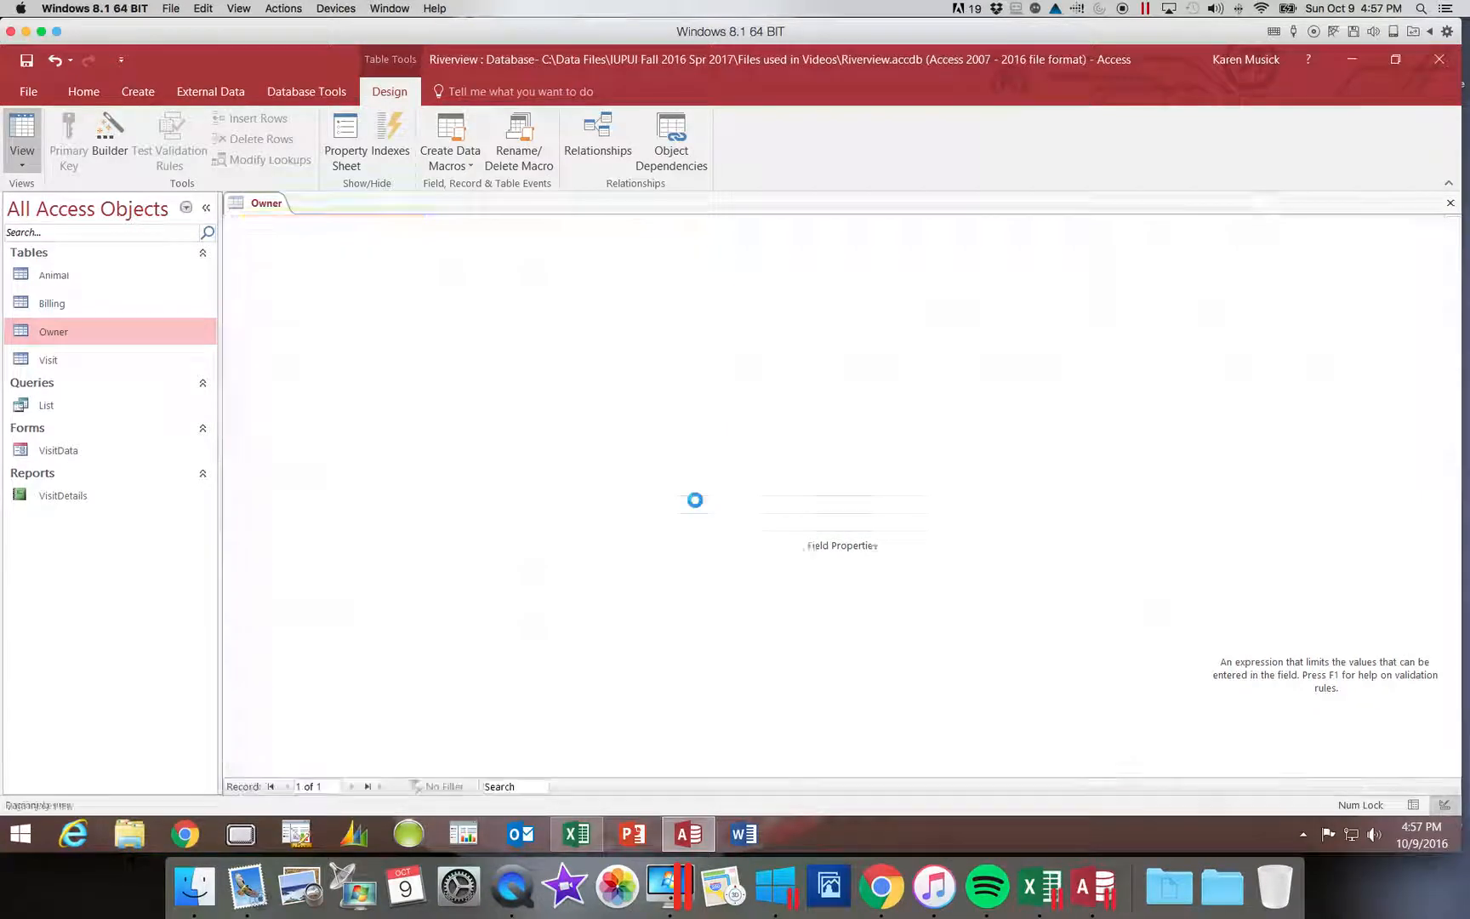